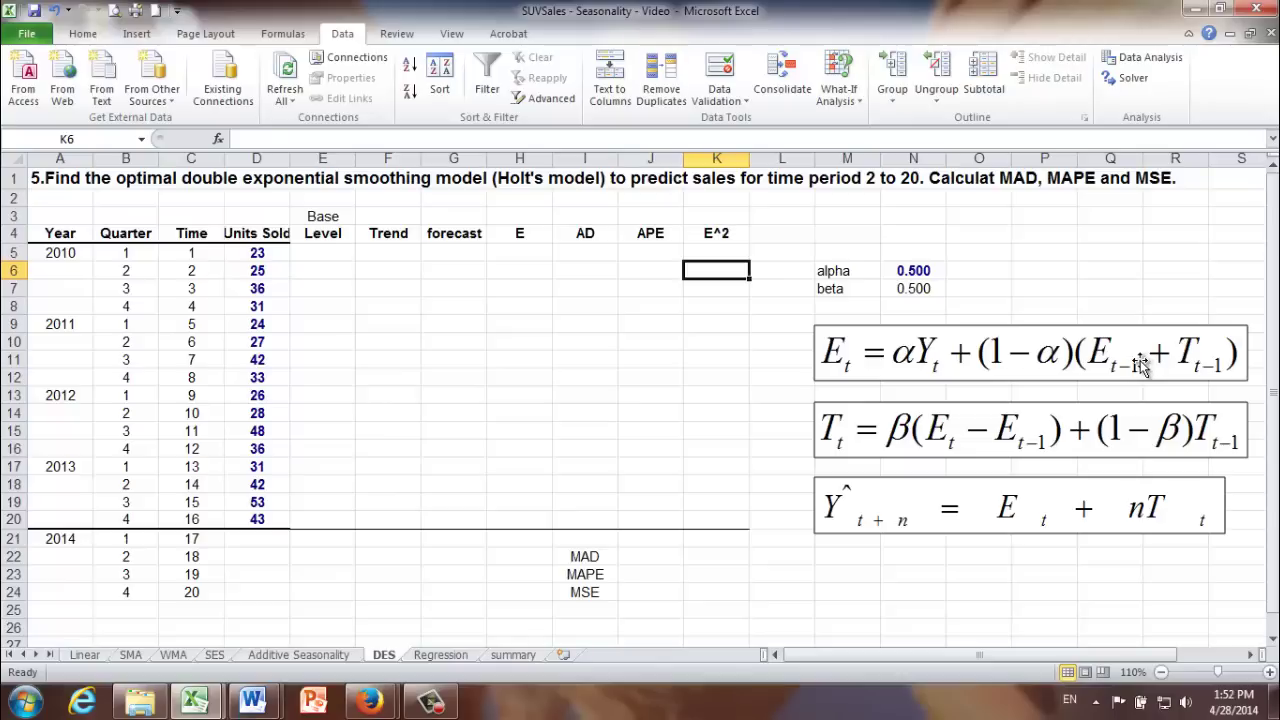
- Set the first base level in E5 equal to the first period's units sold with =D5
click(315, 256)
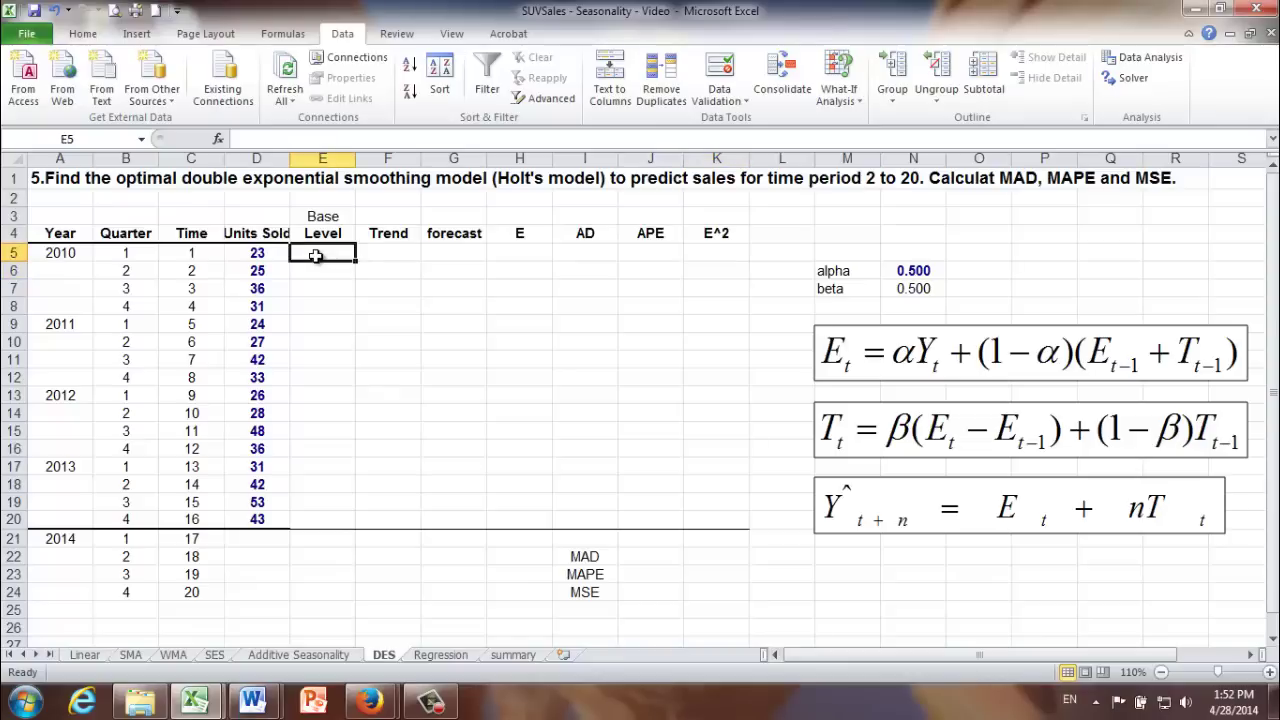
text(=)
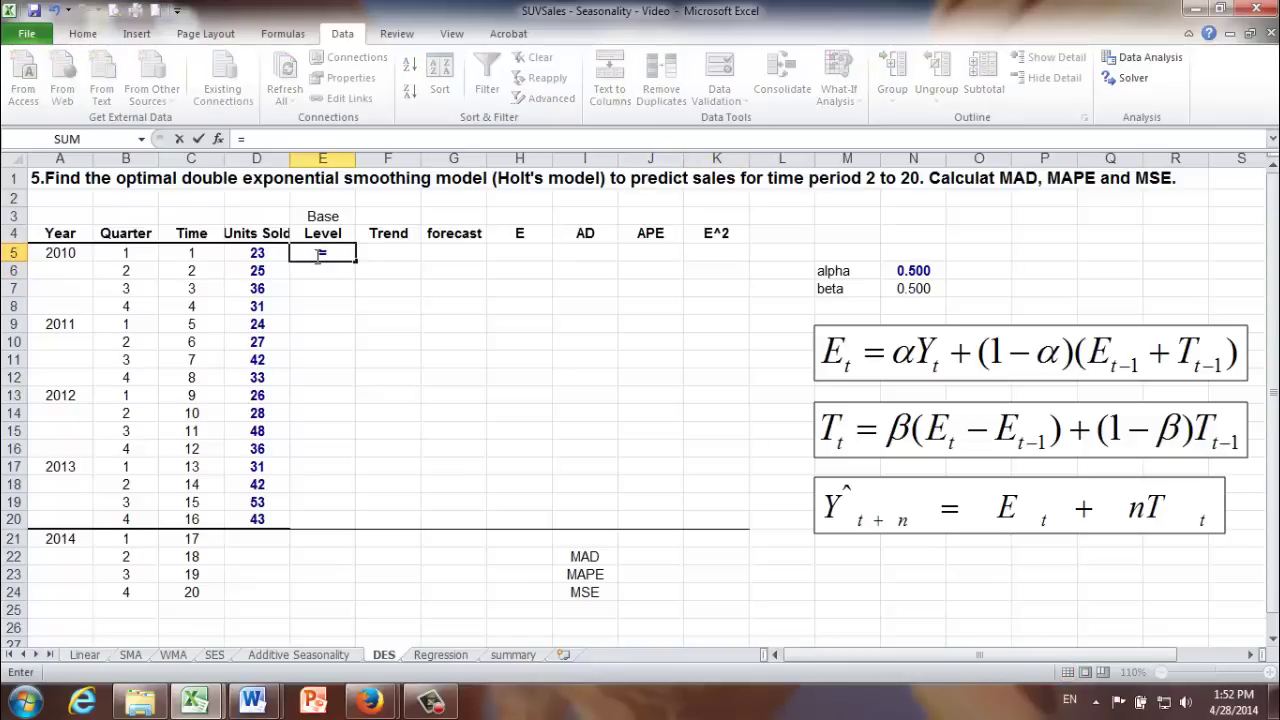
click(241, 252)
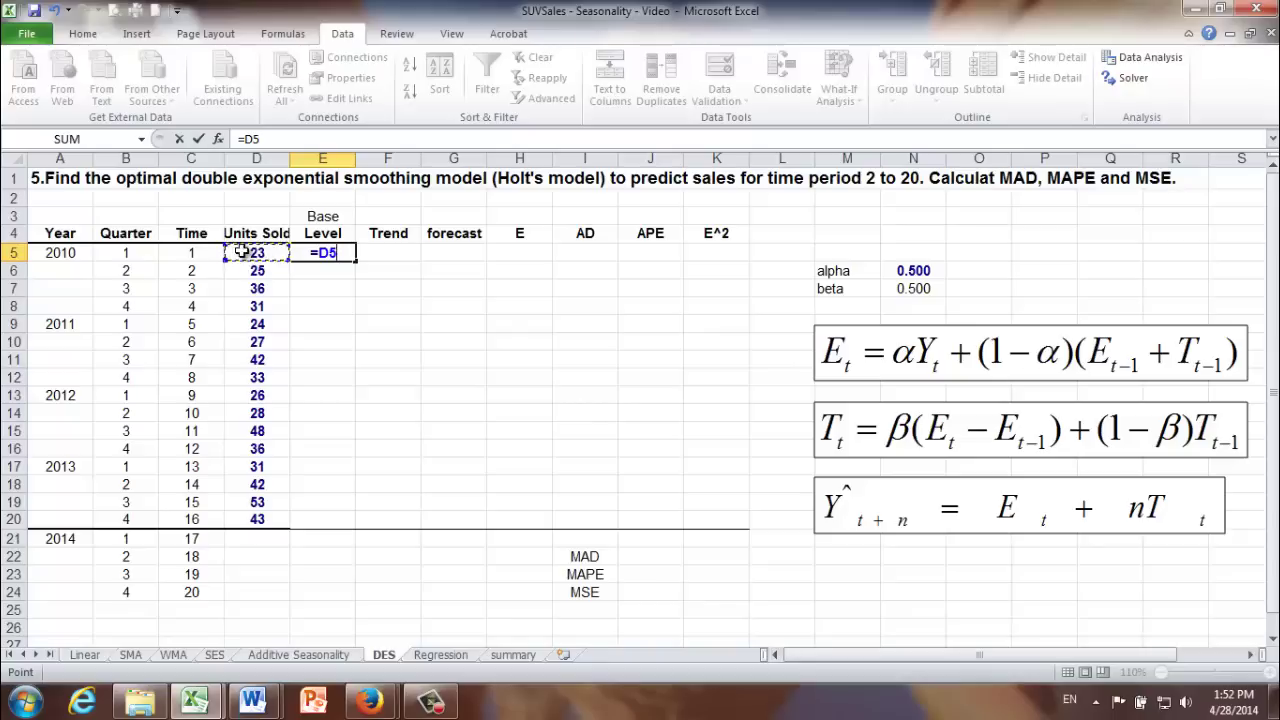
key(Tab)
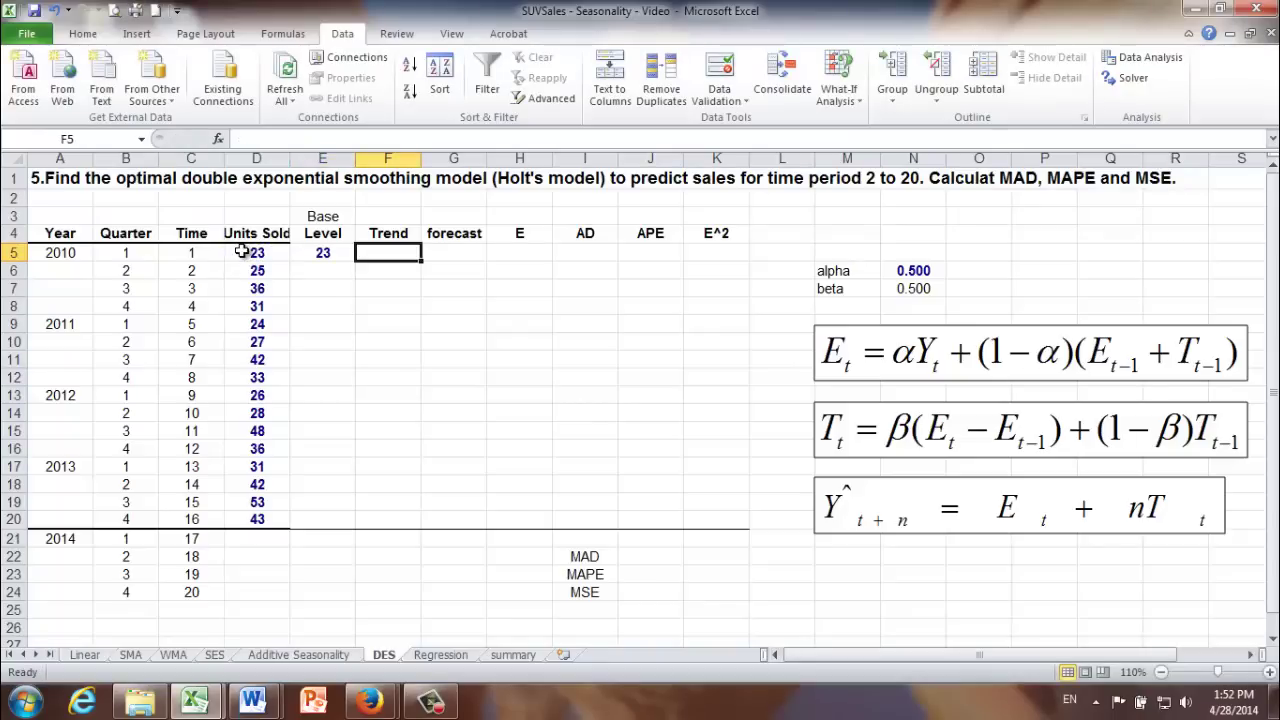
- Enter =D5-E5 as the first trend value in F5 and auto-fit the width of the Units Sold column
text(=)
click(244, 252)
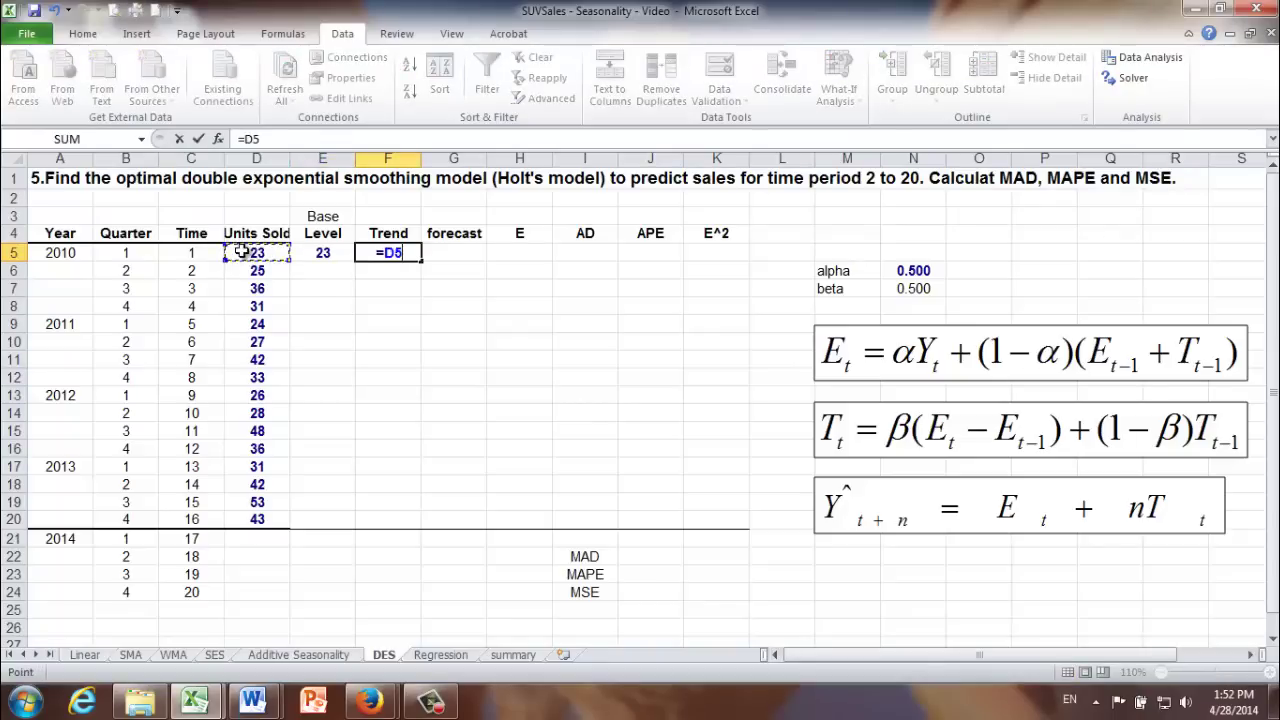
text(-)
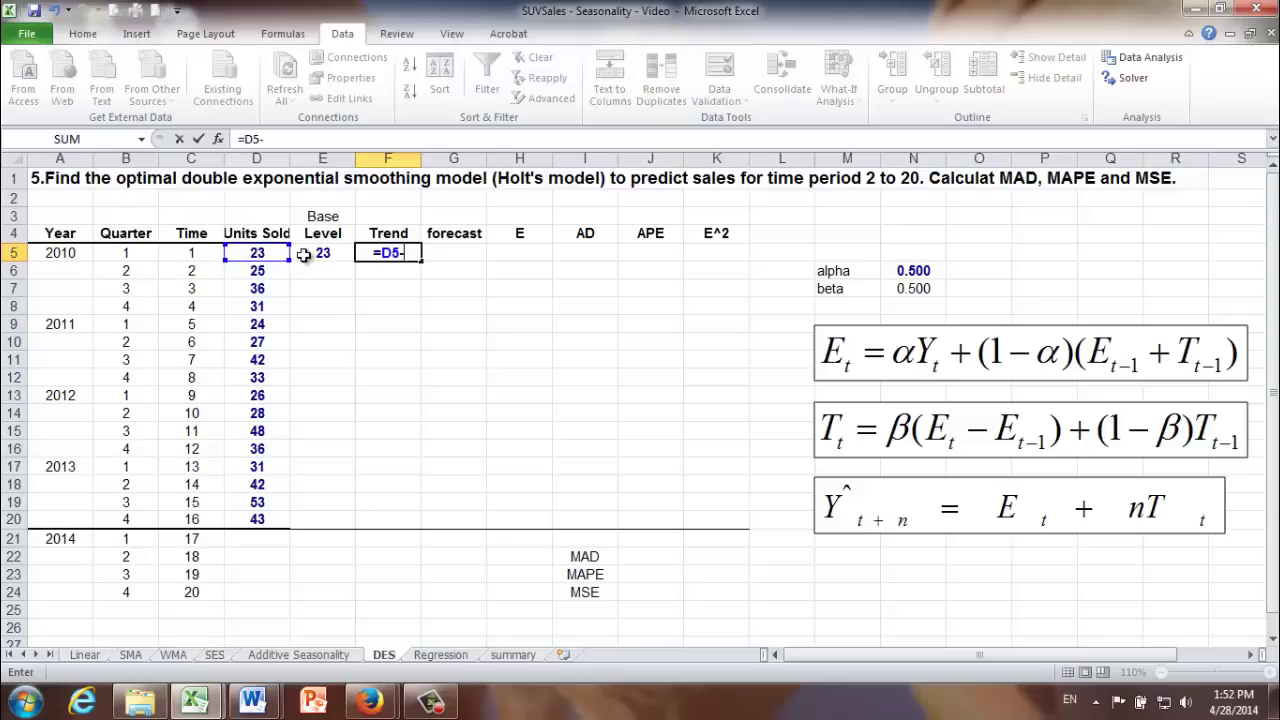
click(305, 253)
key(Return)
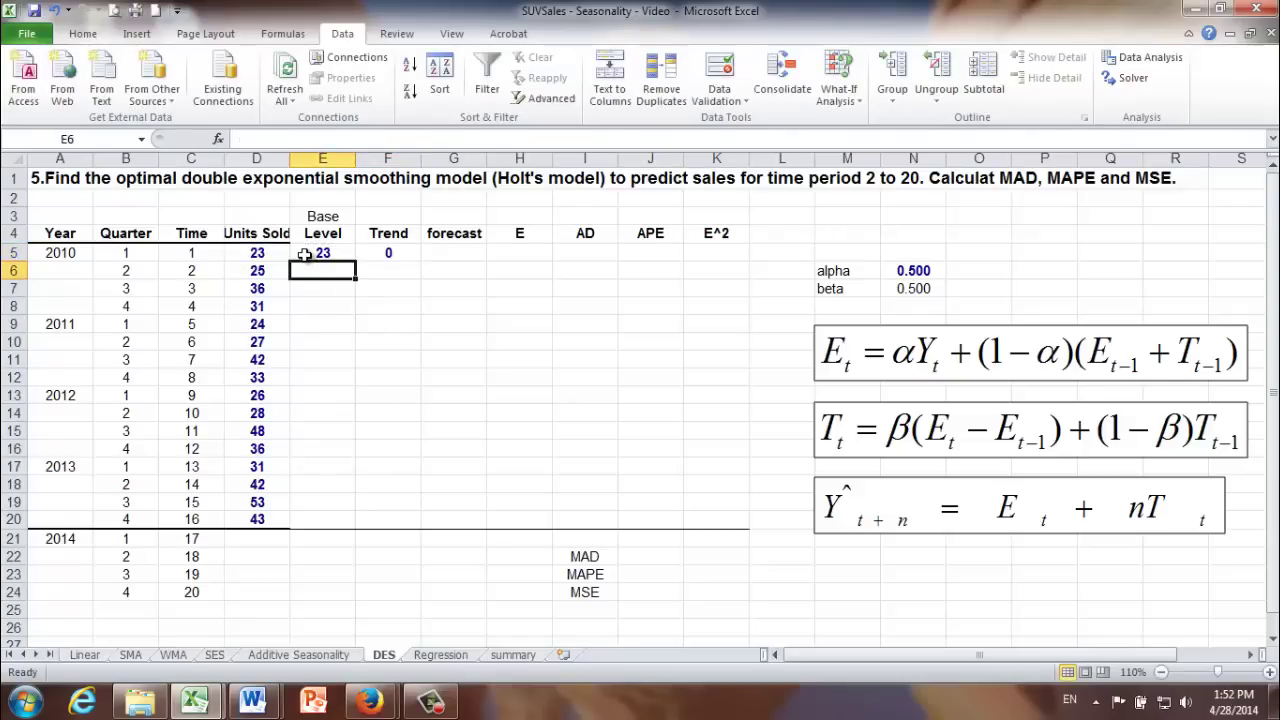
double_click(289, 158)
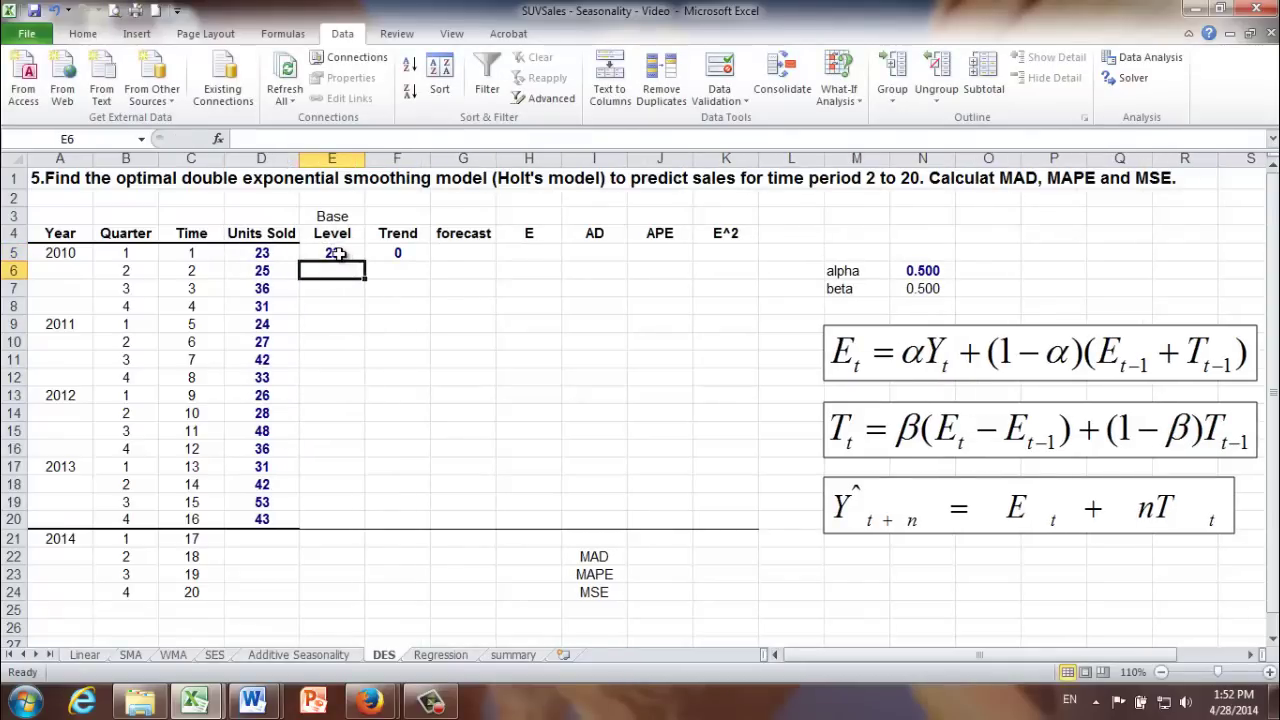
click(383, 252)
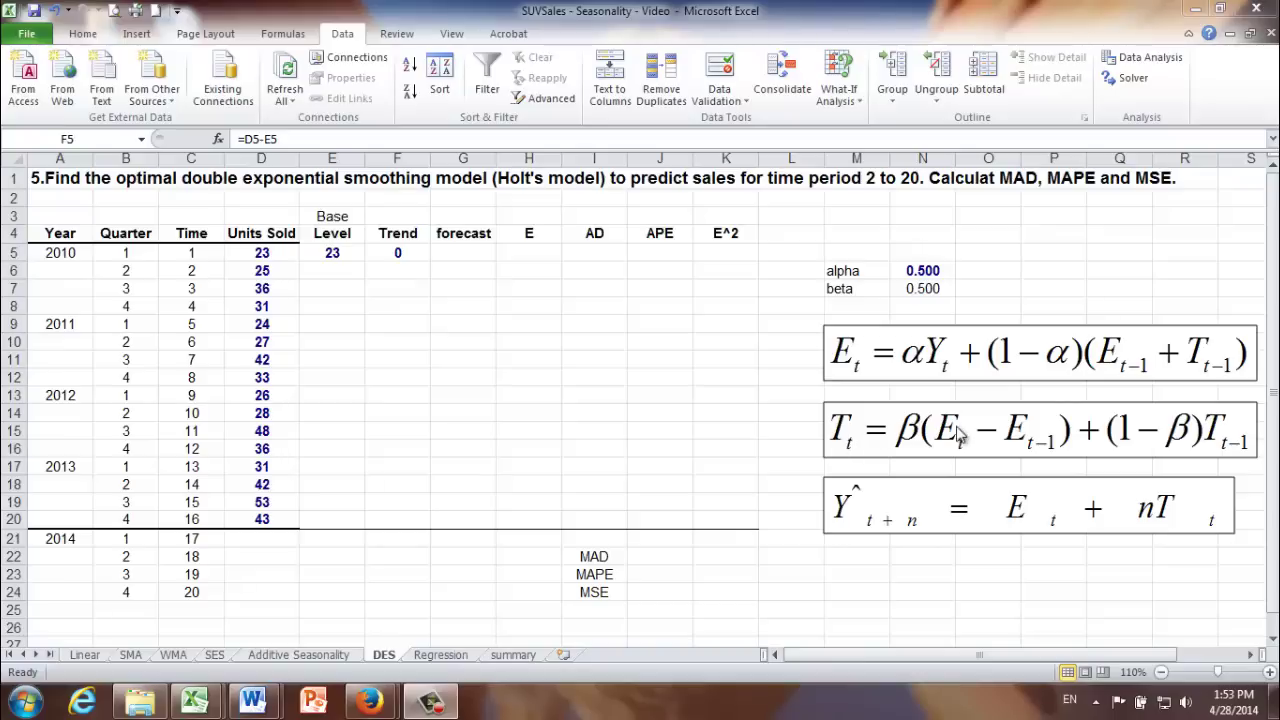
- Enter the period 2 base level formula =$N$6*D6+(1-$N$6)*(E5+F5) in E6, with an absolute reference to alpha
click(314, 270)
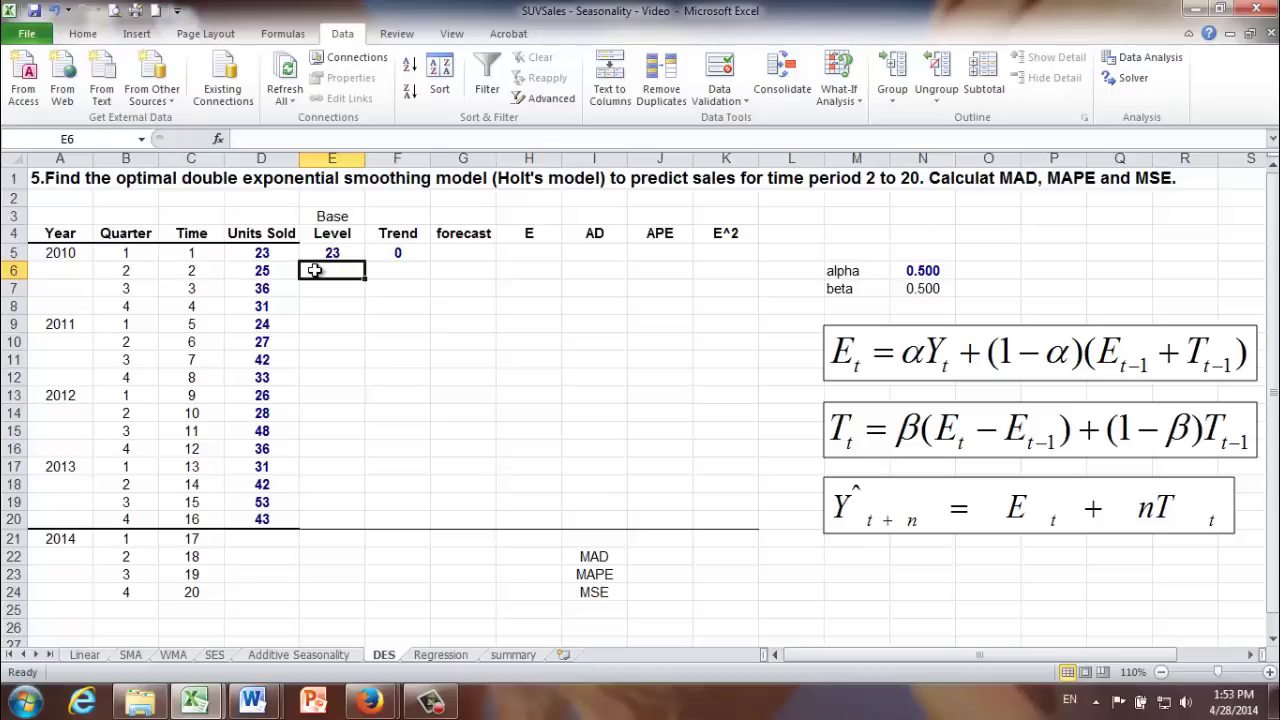
text(=)
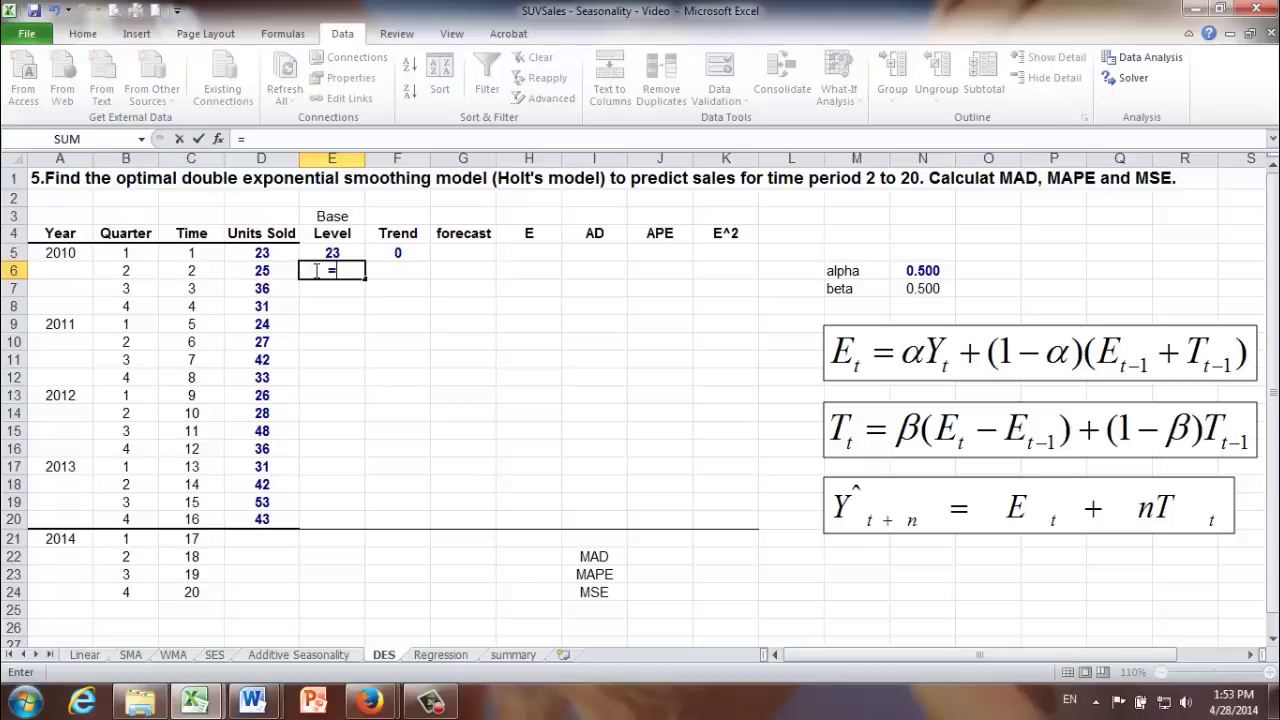
click(923, 271)
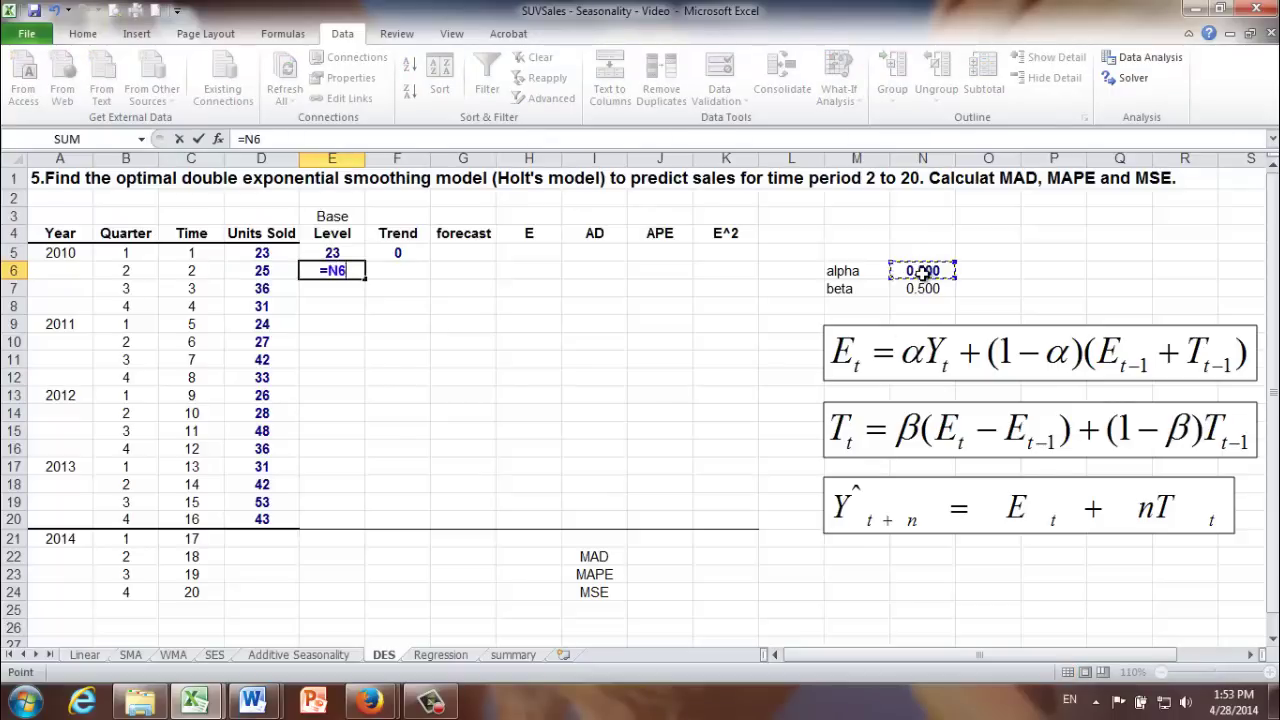
key(F4)
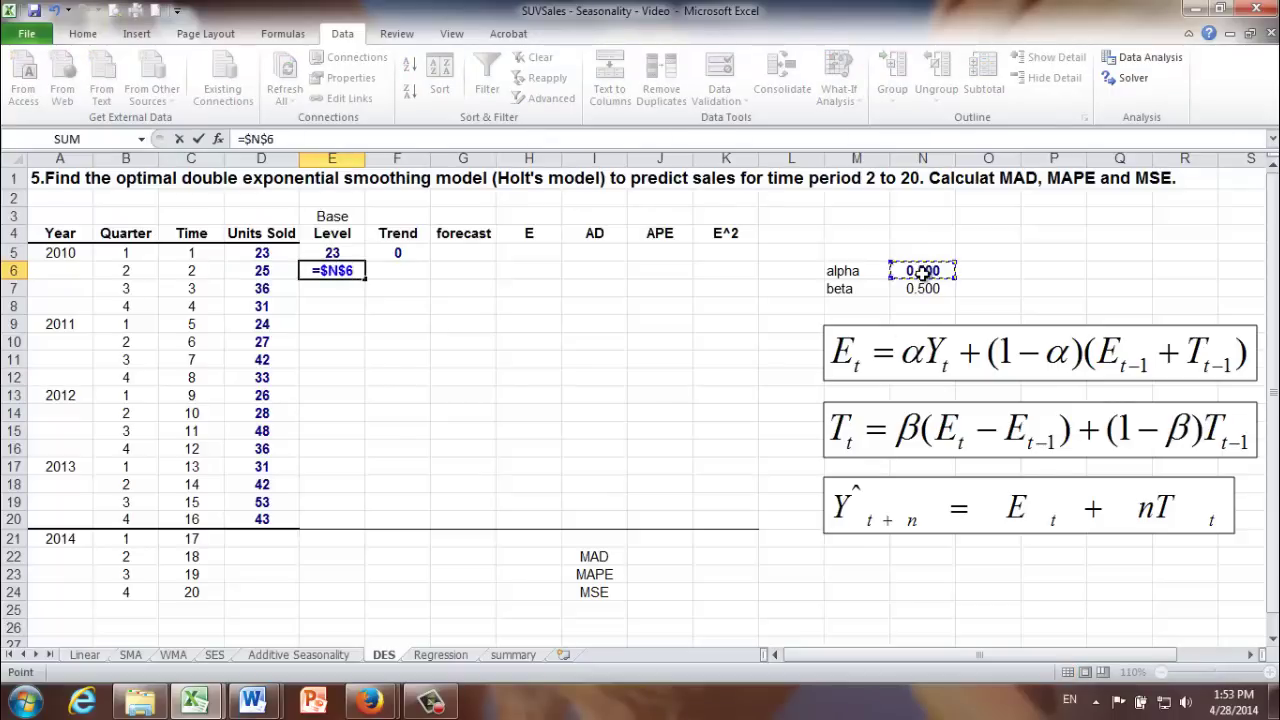
text(*)
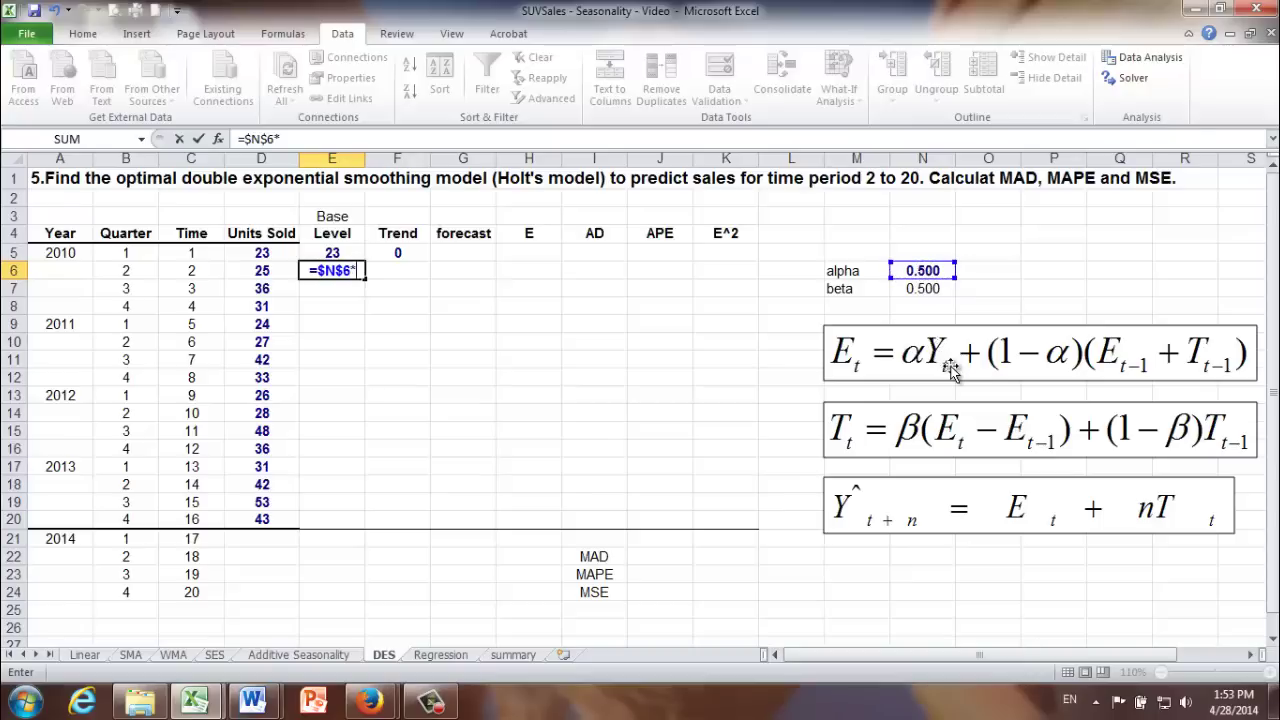
click(254, 270)
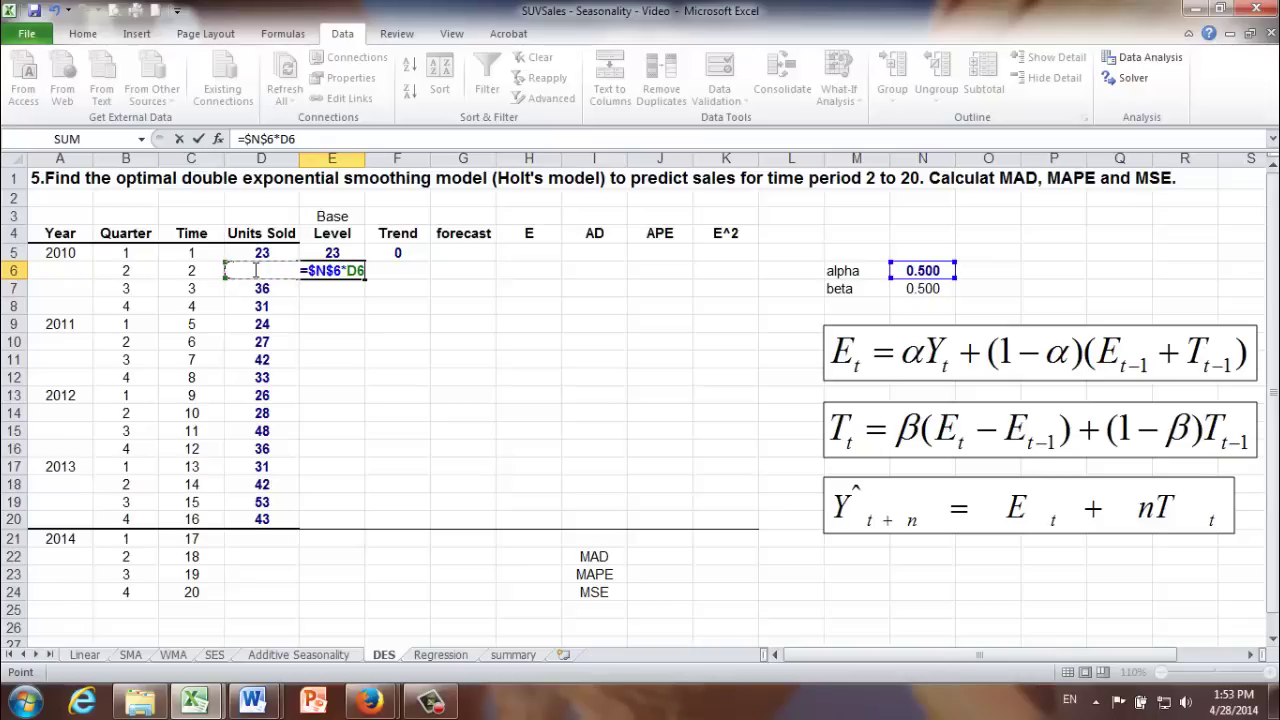
text(+(1-)
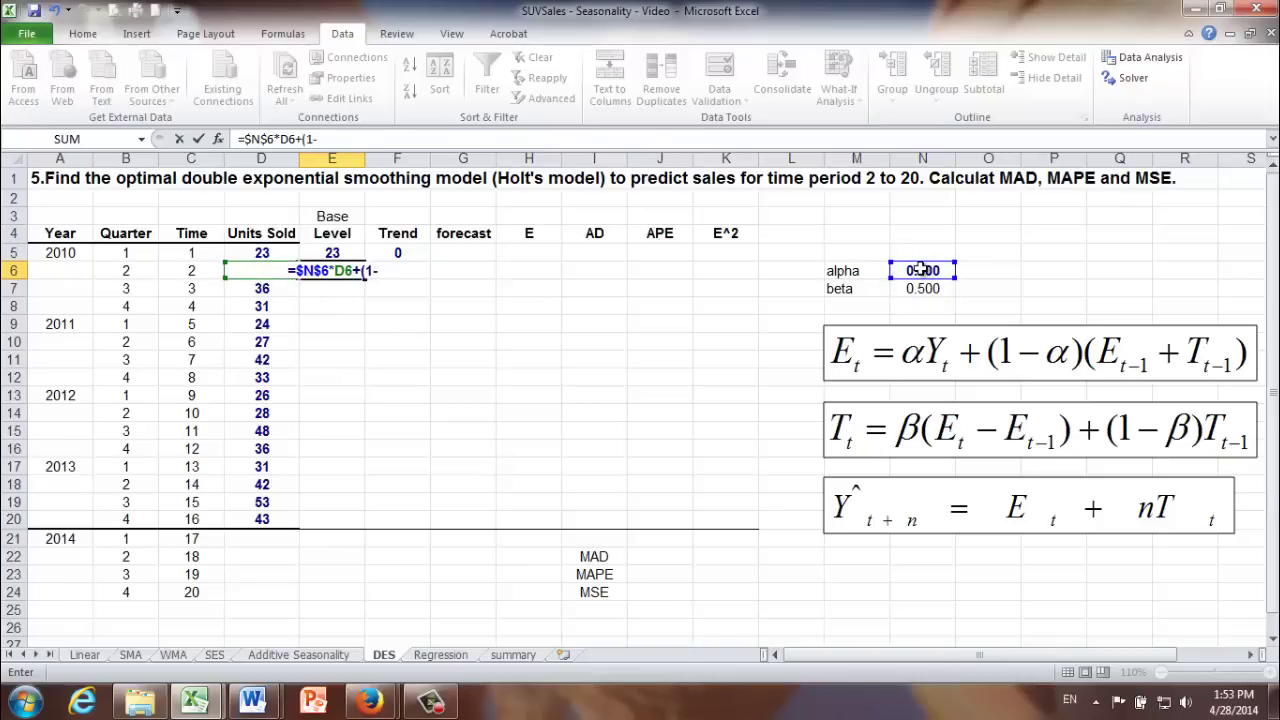
click(921, 270)
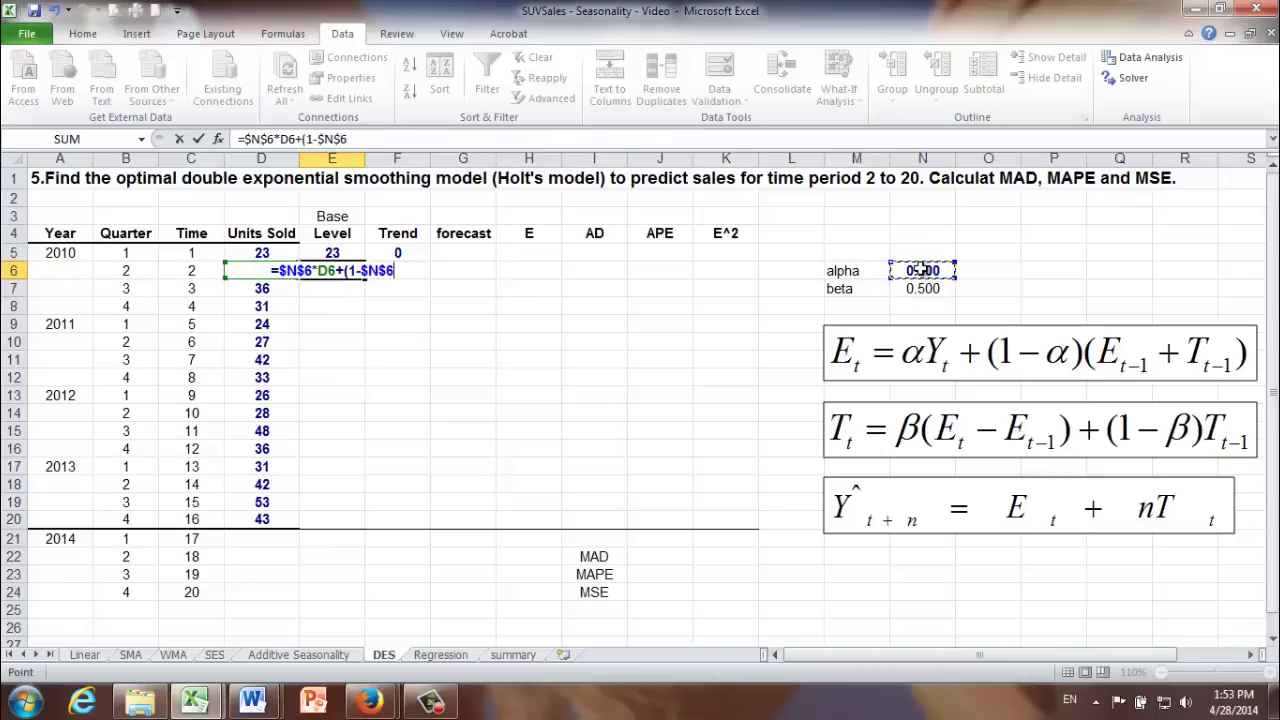
text()*)
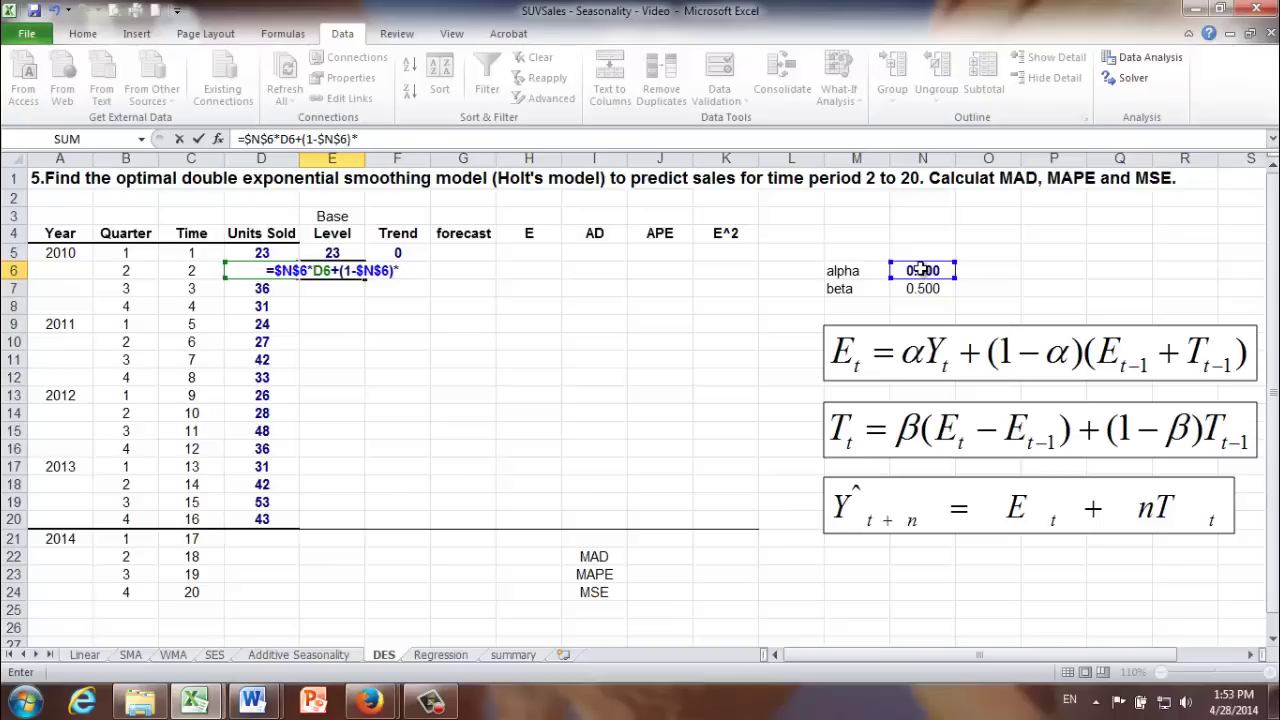
text(()
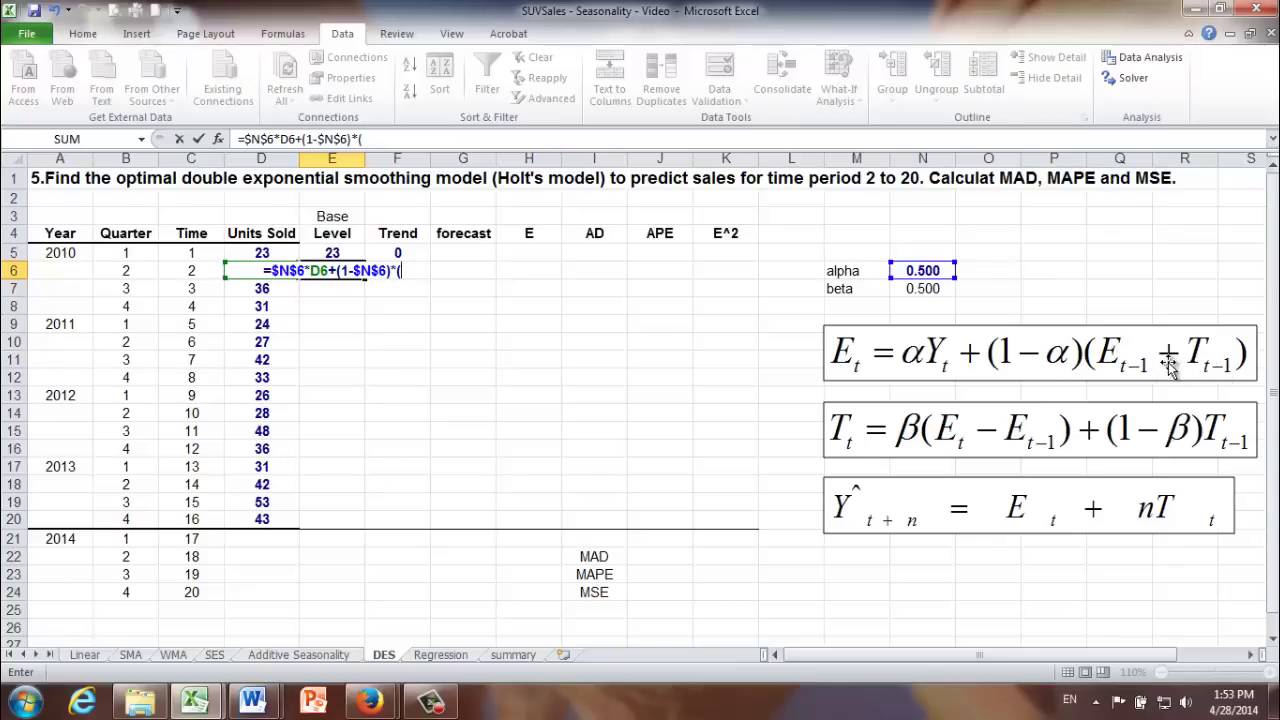
click(328, 253)
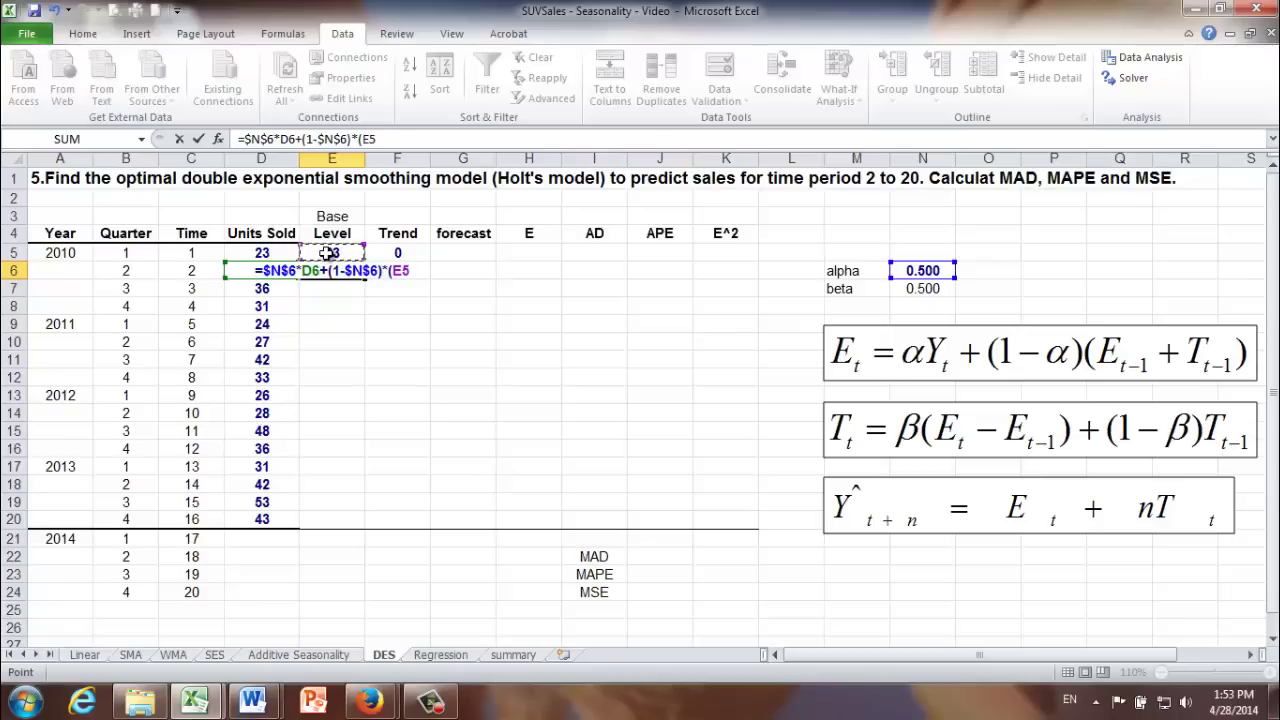
text(+)
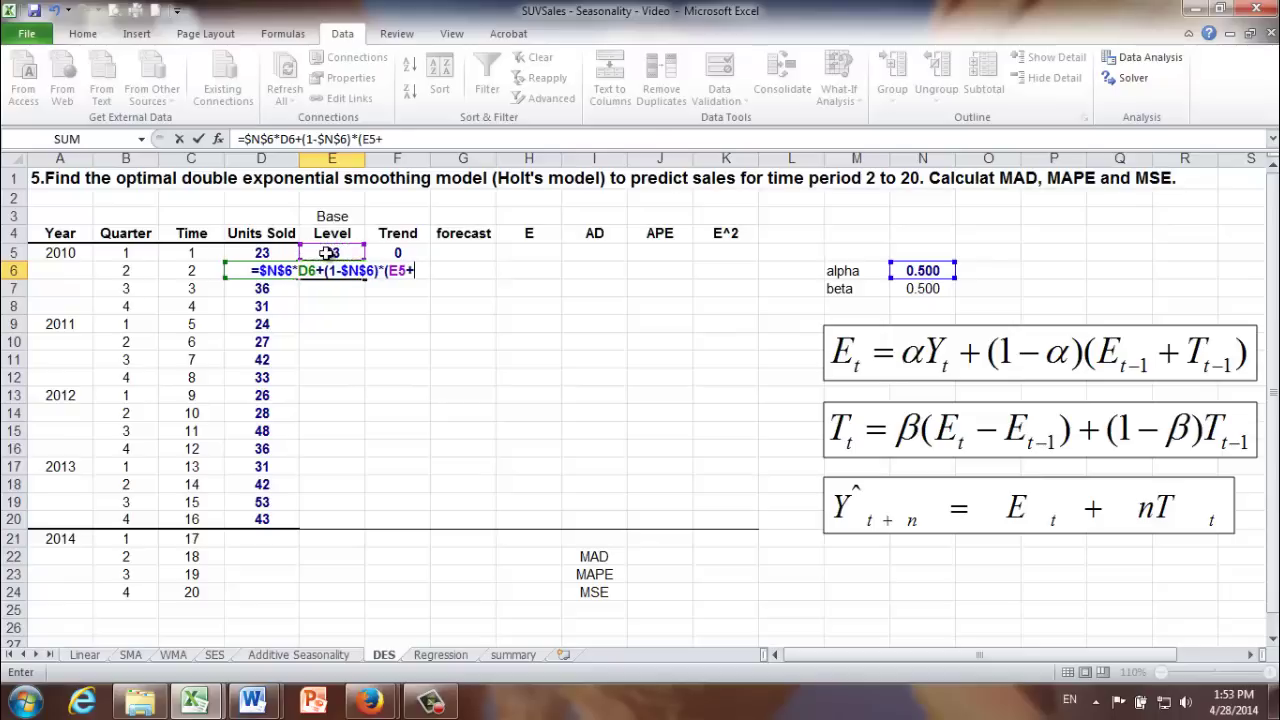
click(396, 254)
text())
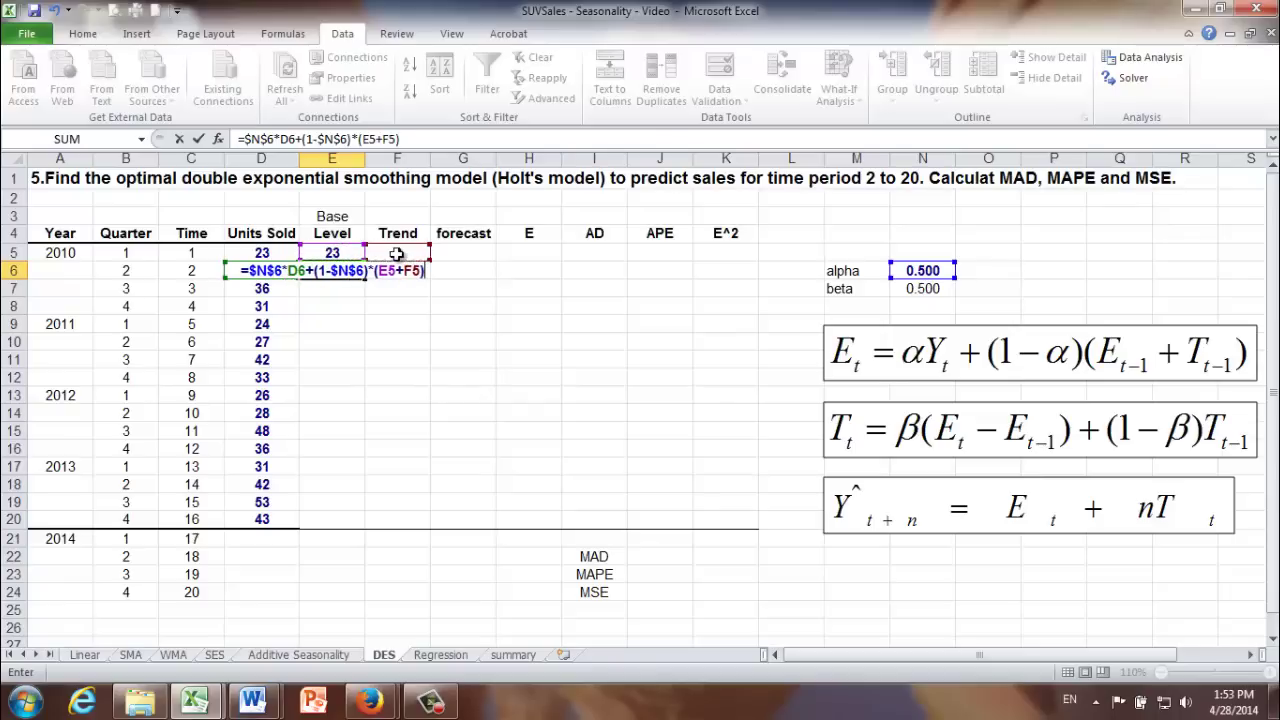
key(Return)
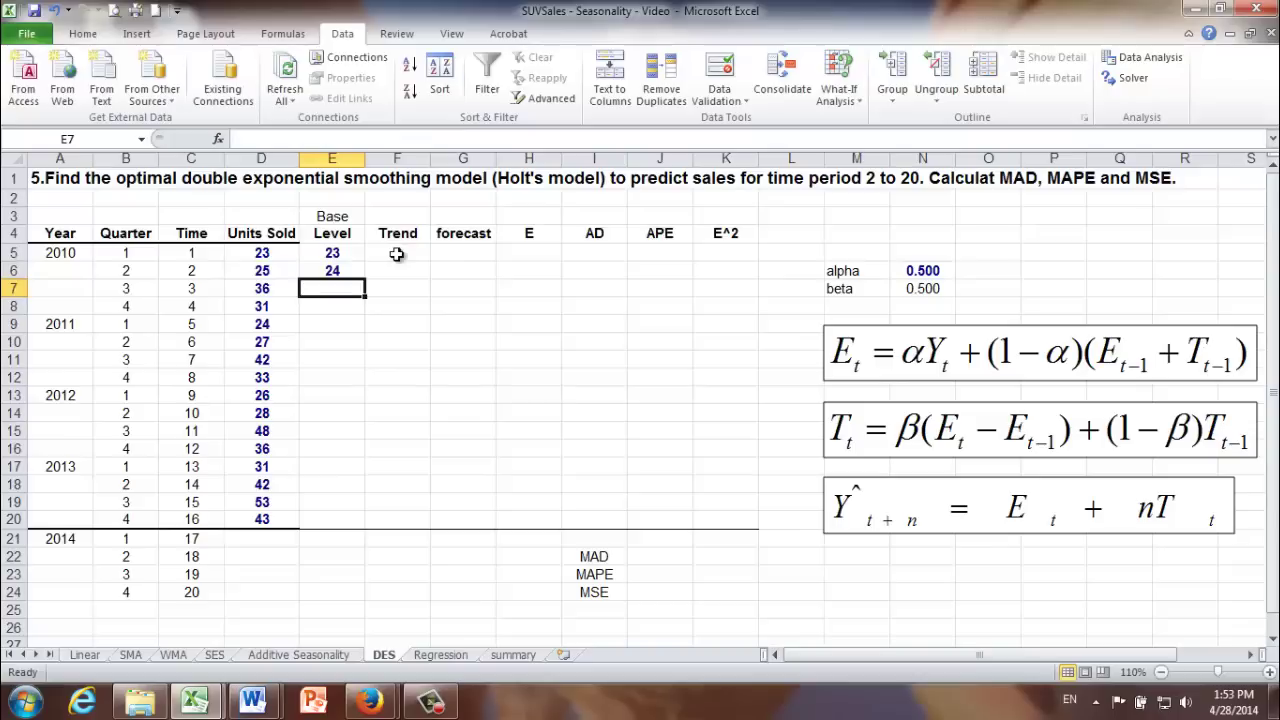
- Enter the period 2 trend formula =$N$7*(E6-E5)+(1-$N$7)*F5 in F6, with absolute references to beta
click(378, 273)
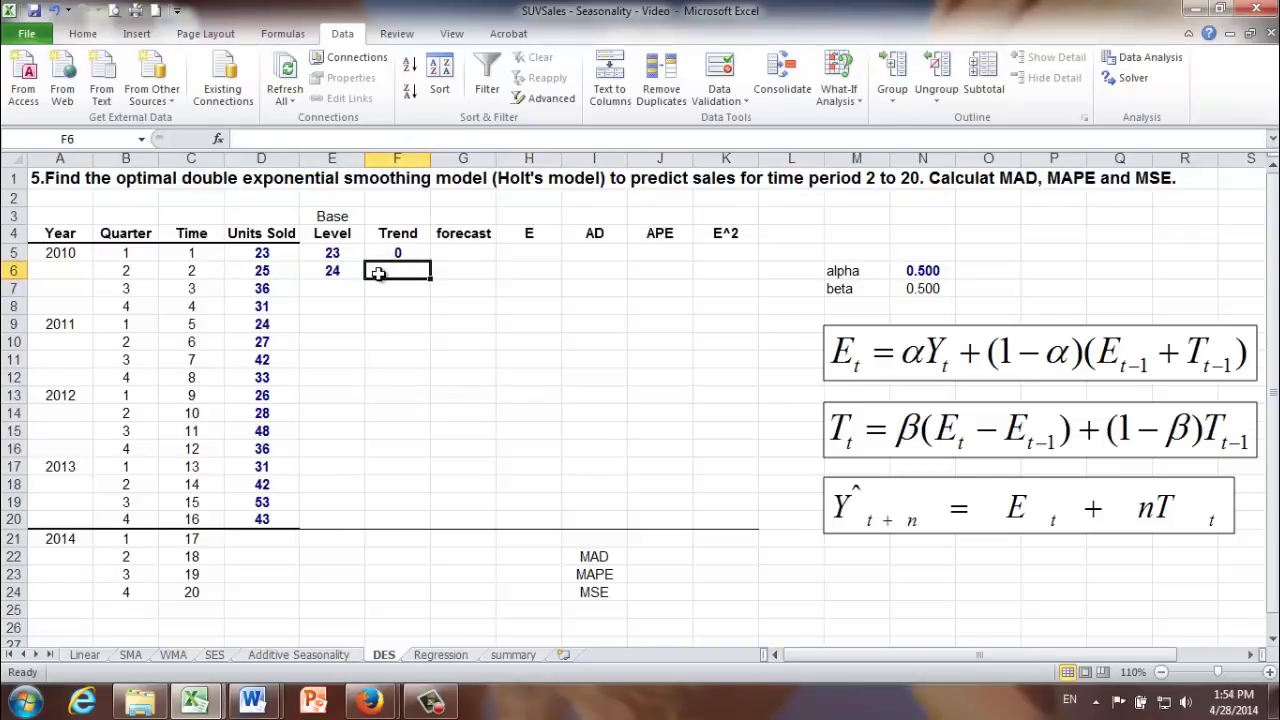
text(=)
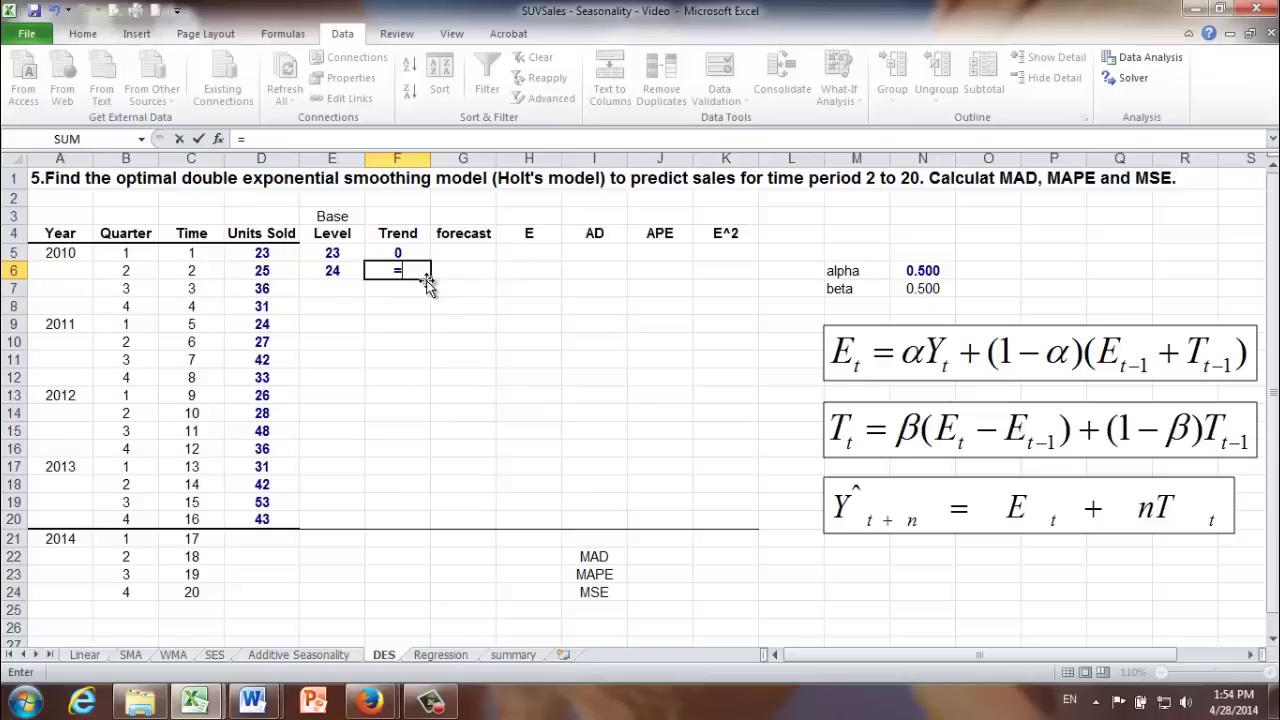
click(910, 288)
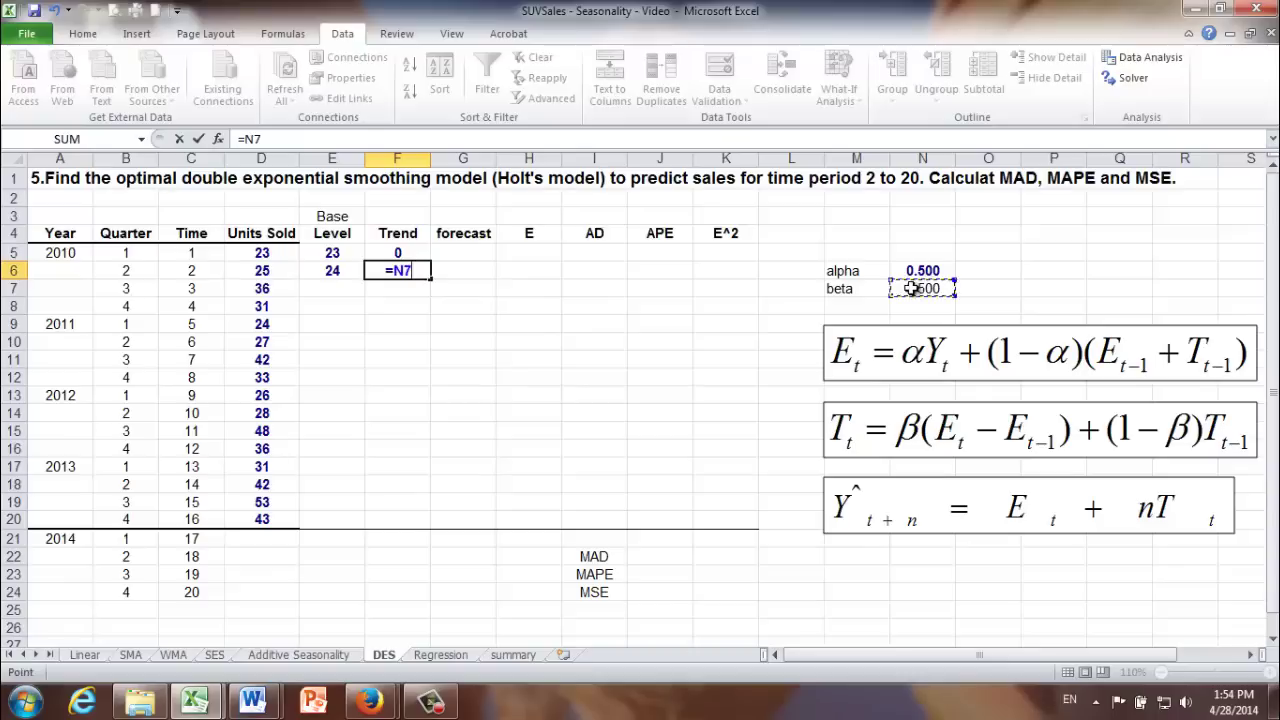
key(F4)
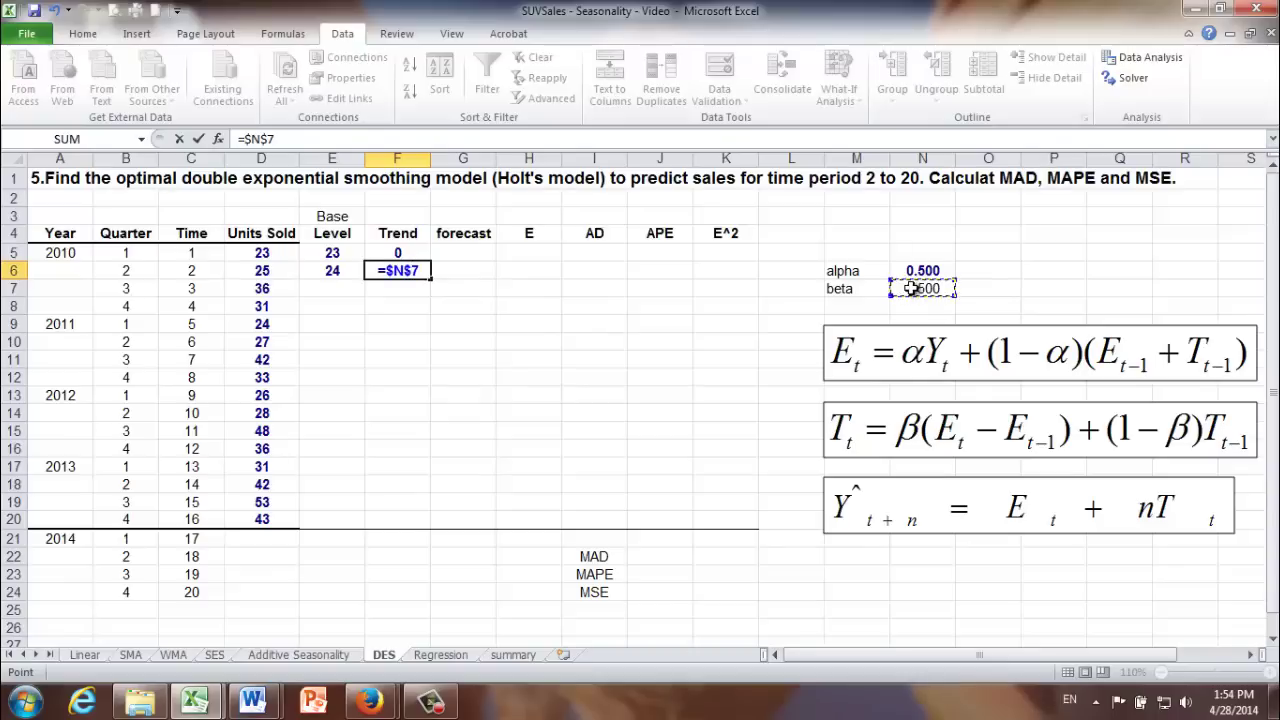
text(*()
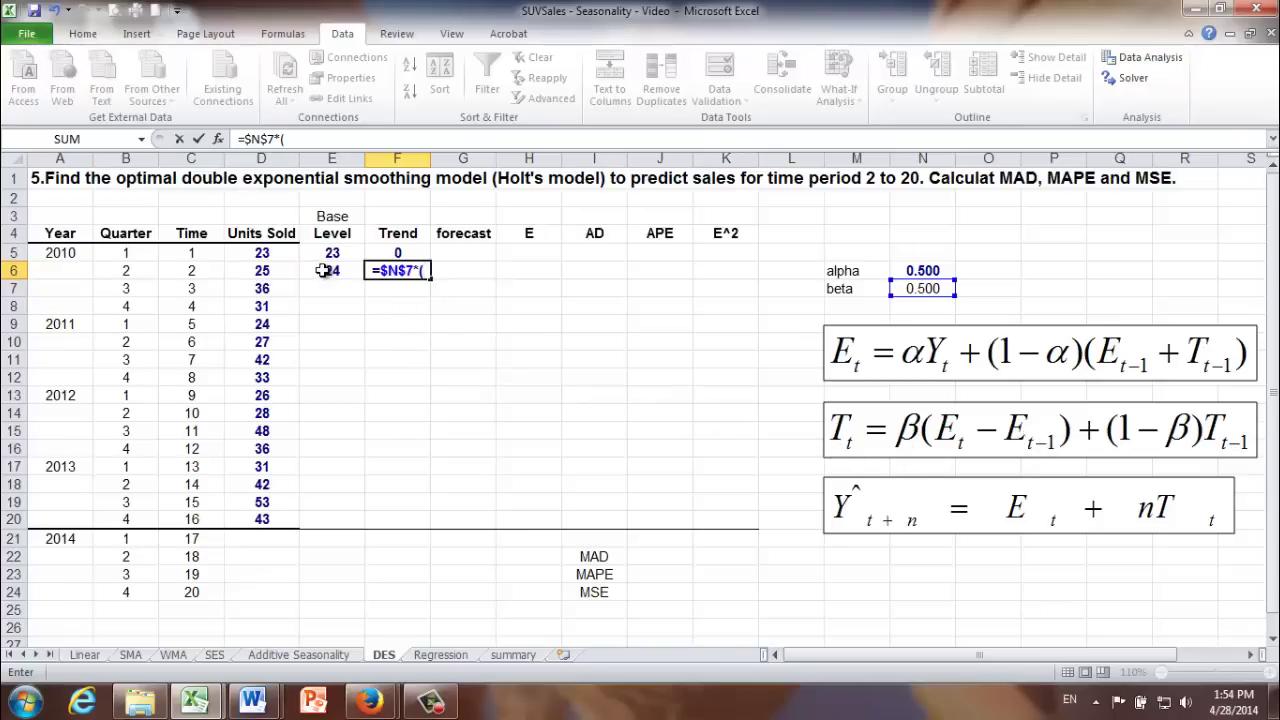
click(324, 271)
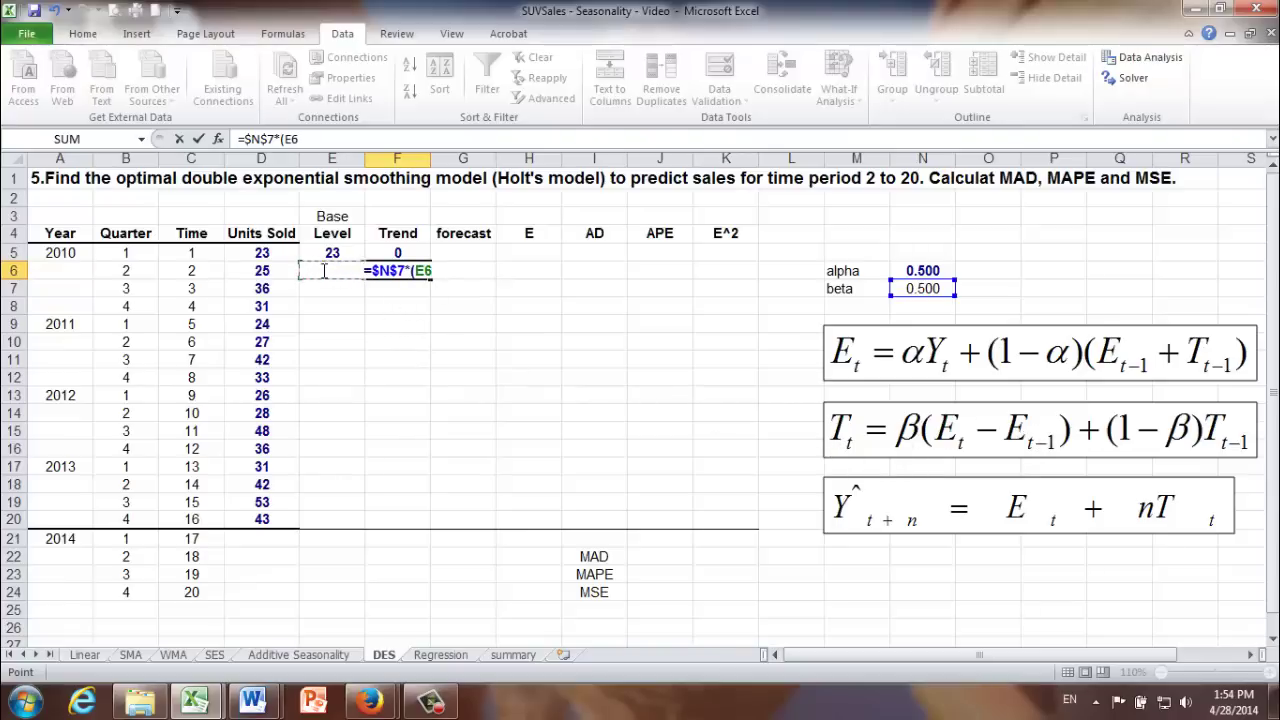
text(-)
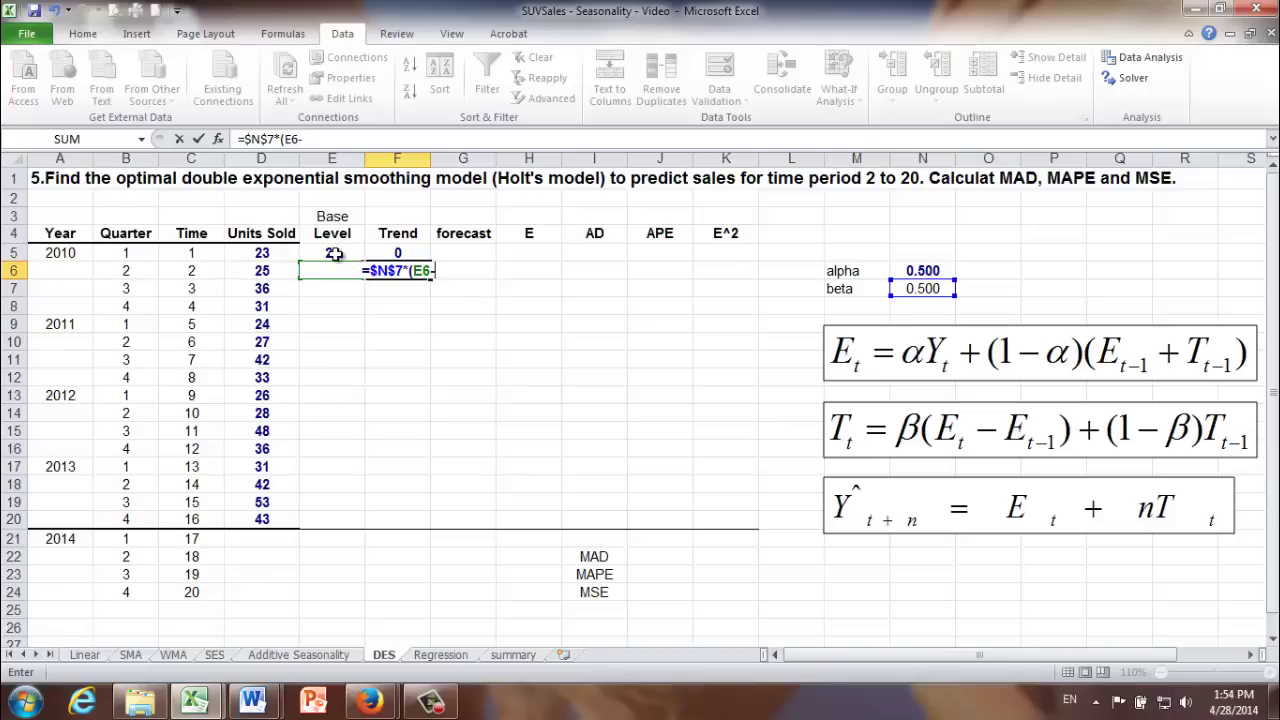
click(333, 253)
text()+()
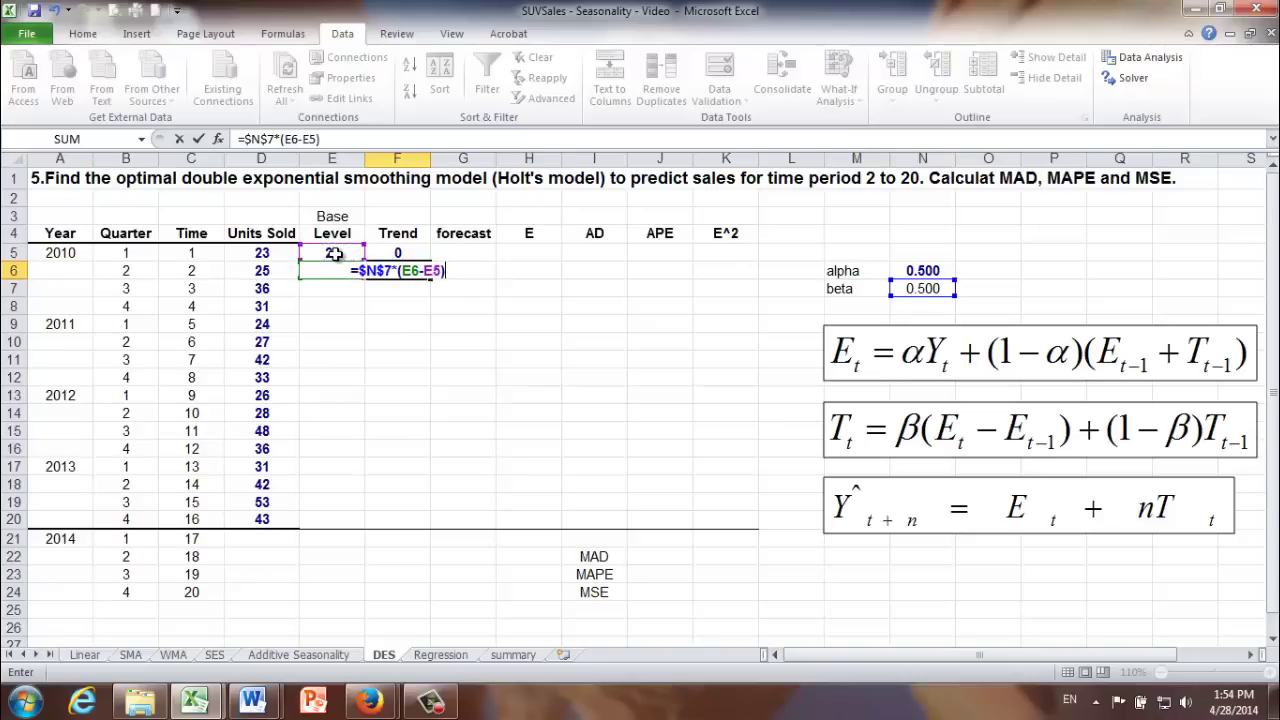
text(1-)
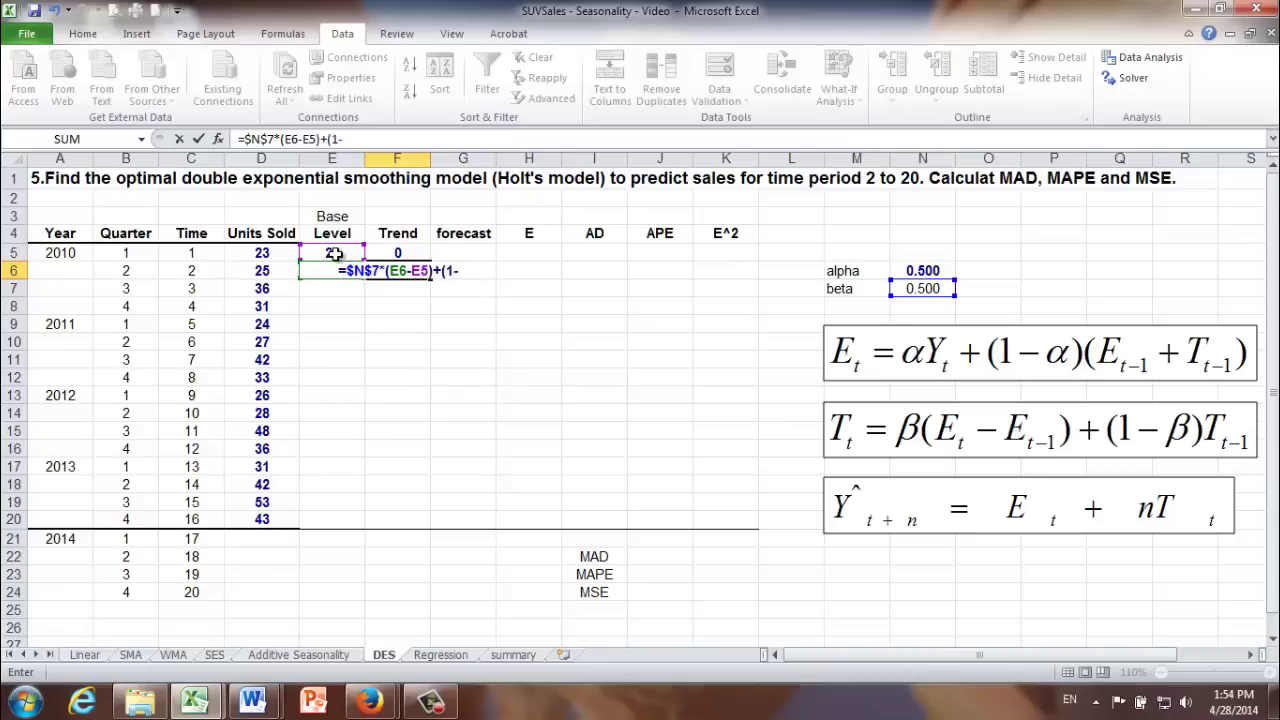
click(910, 287)
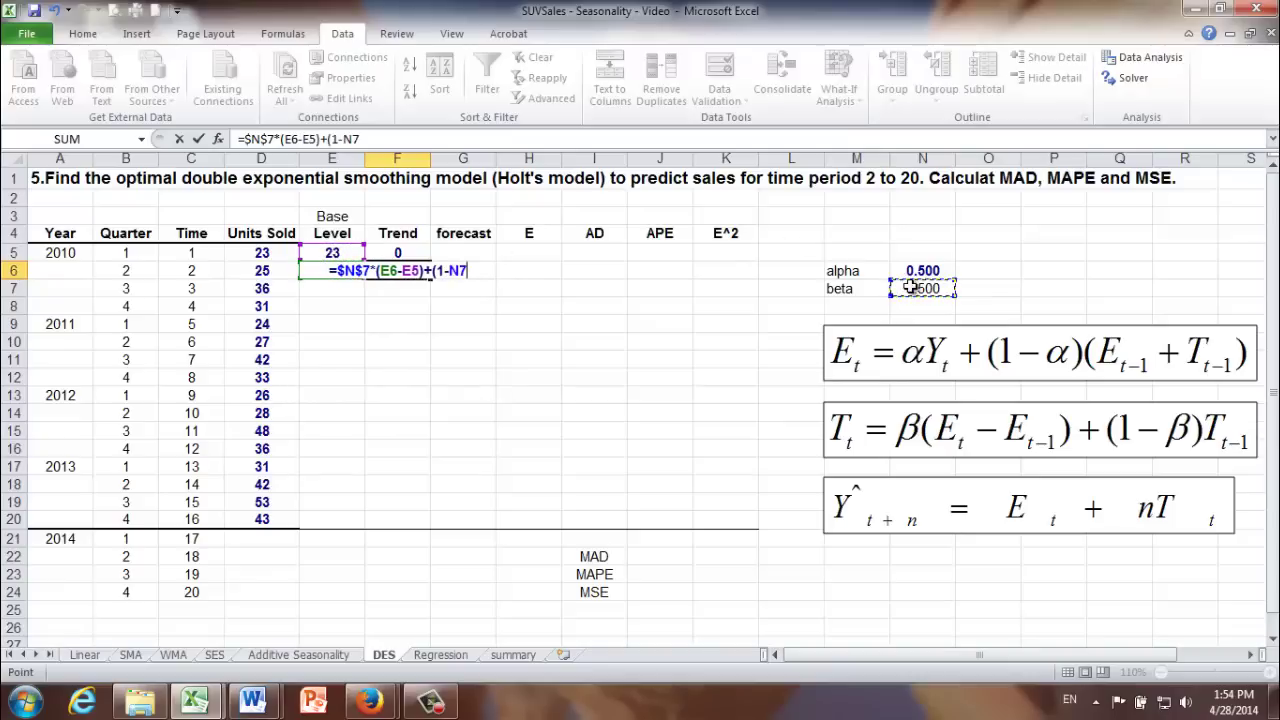
key(F4)
text())
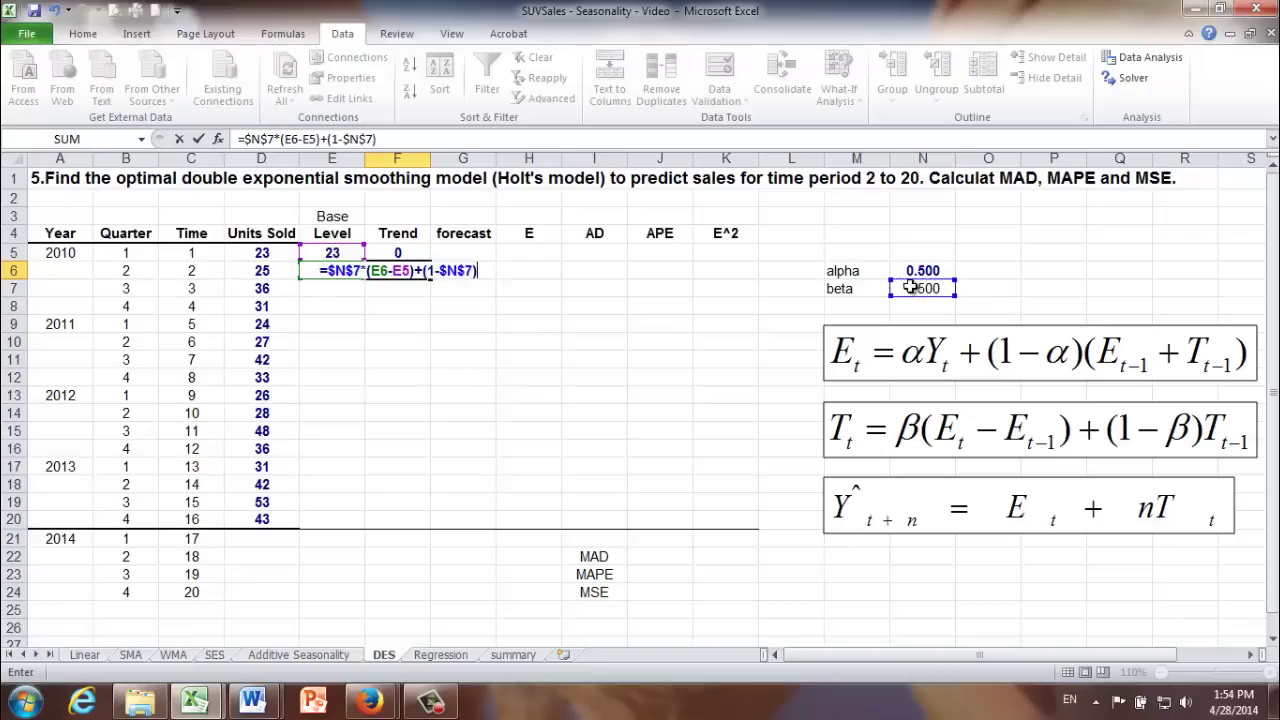
text(*)
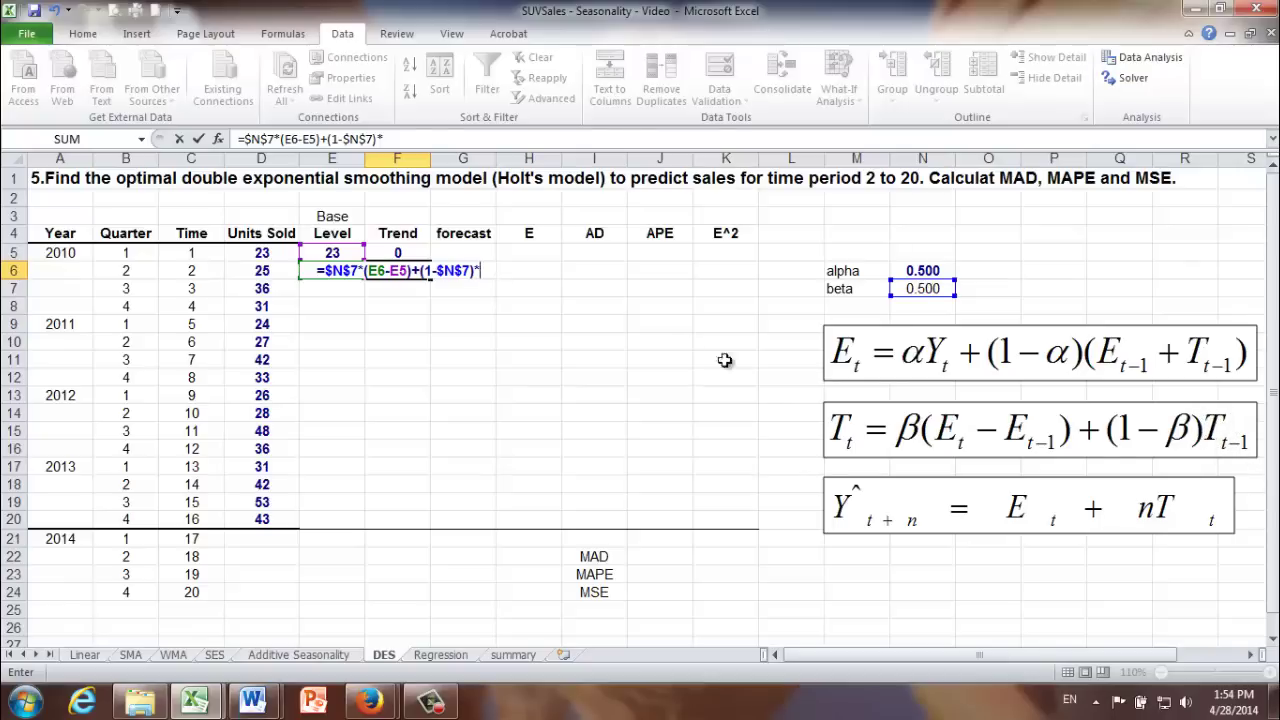
click(390, 254)
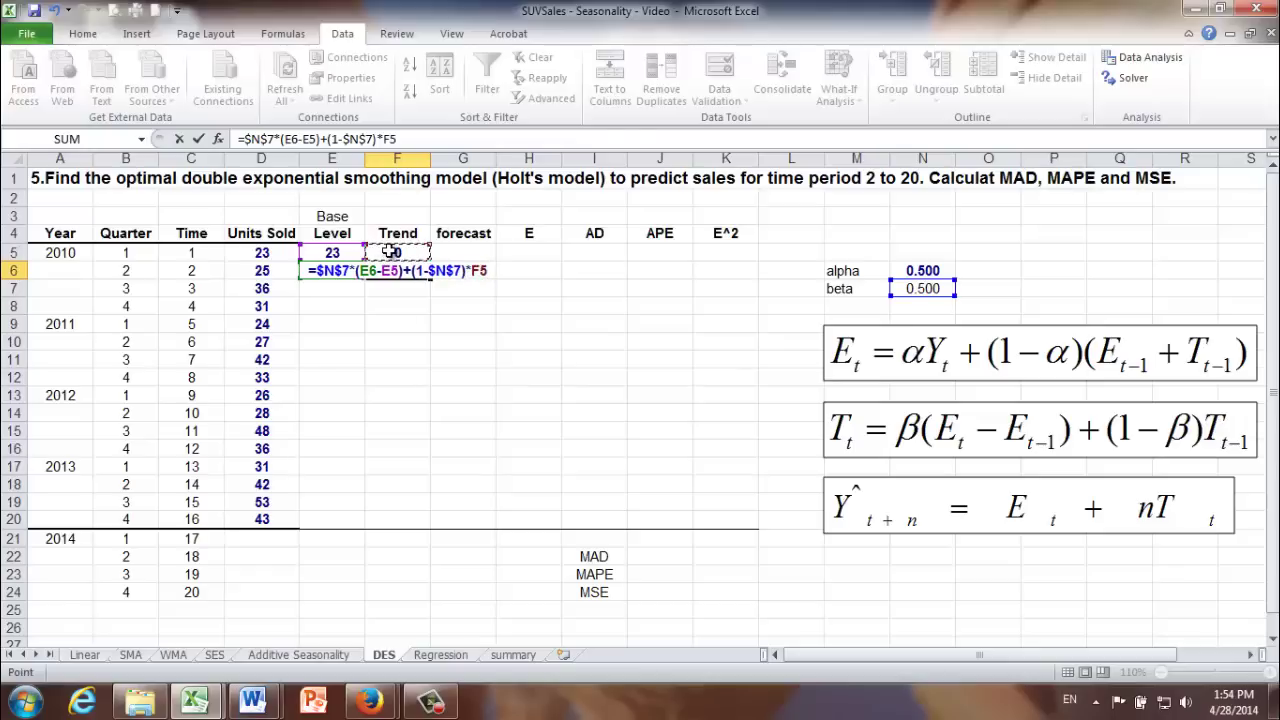
key(Return)
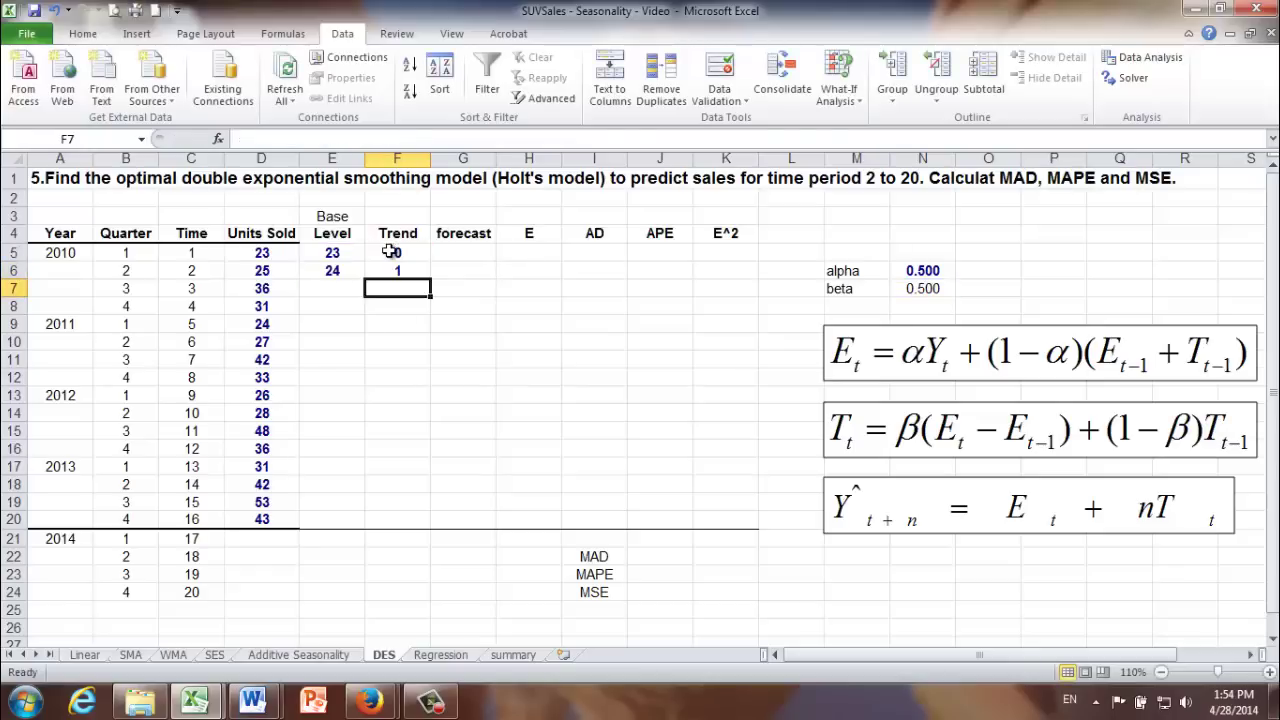
- Apply the Number format with 0 decimal places to the base level and trend cells E6:F20
drag(322, 274, 390, 522)
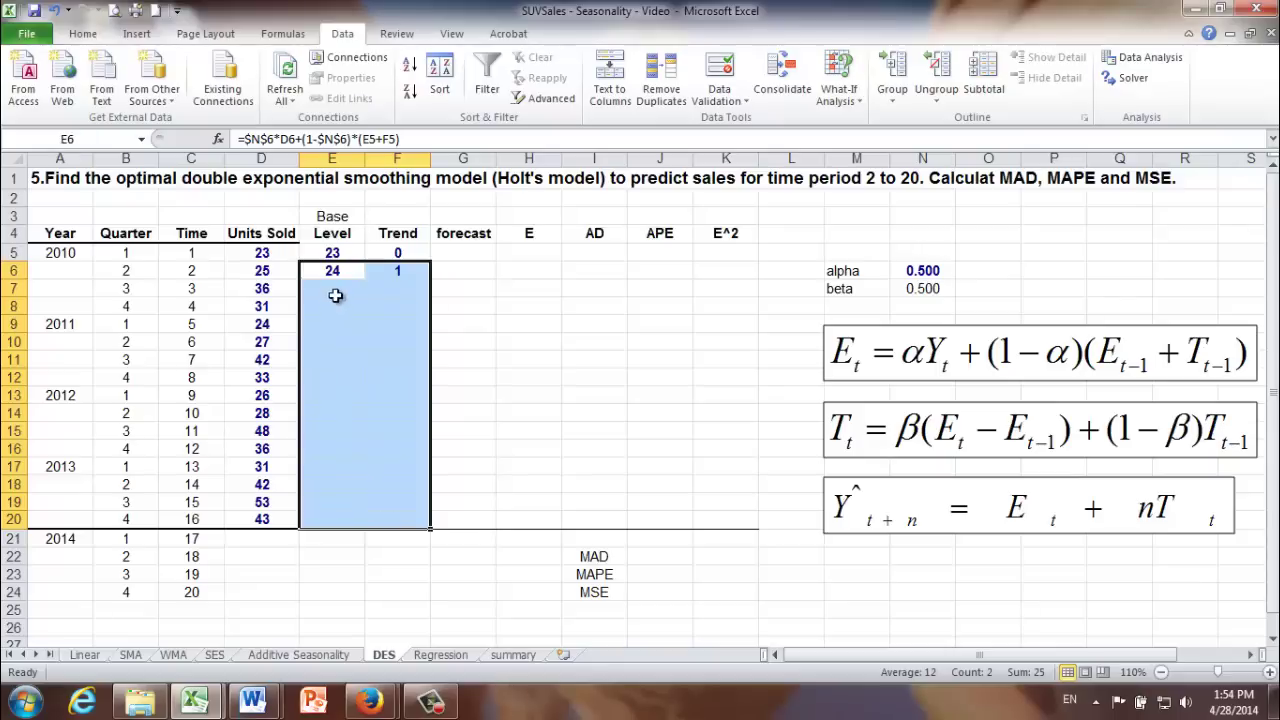
right_click(334, 290)
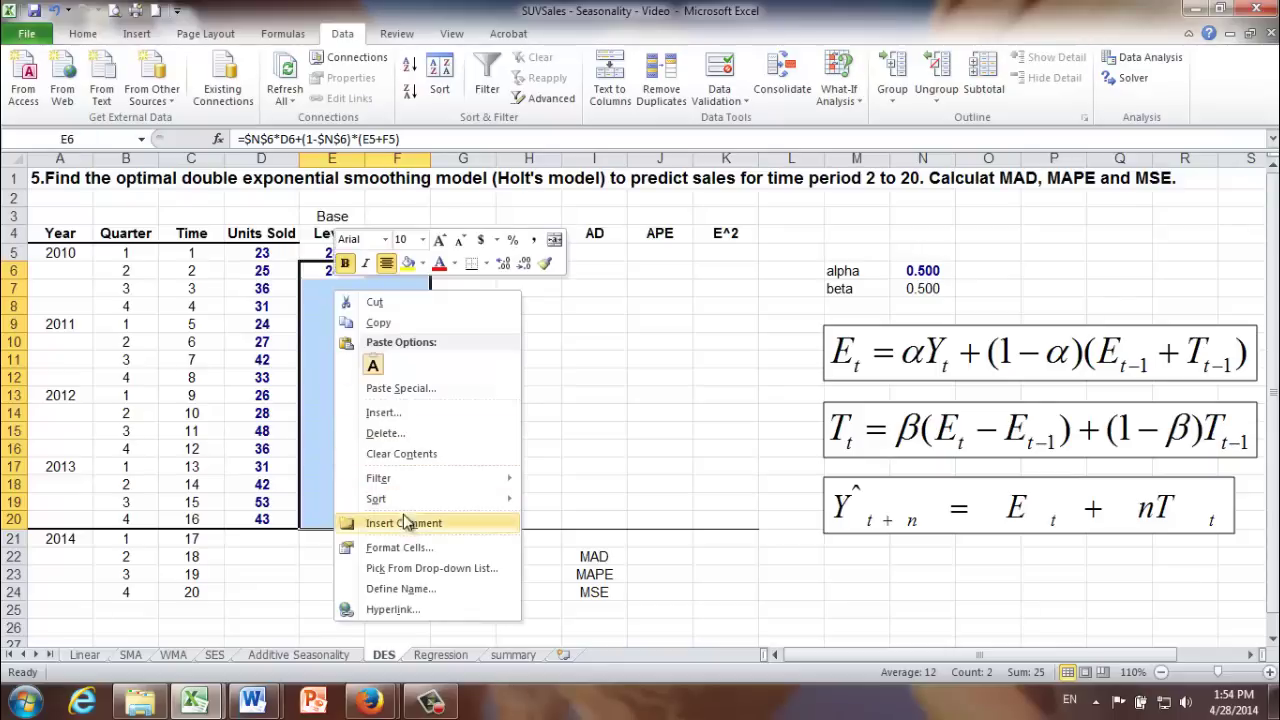
click(406, 550)
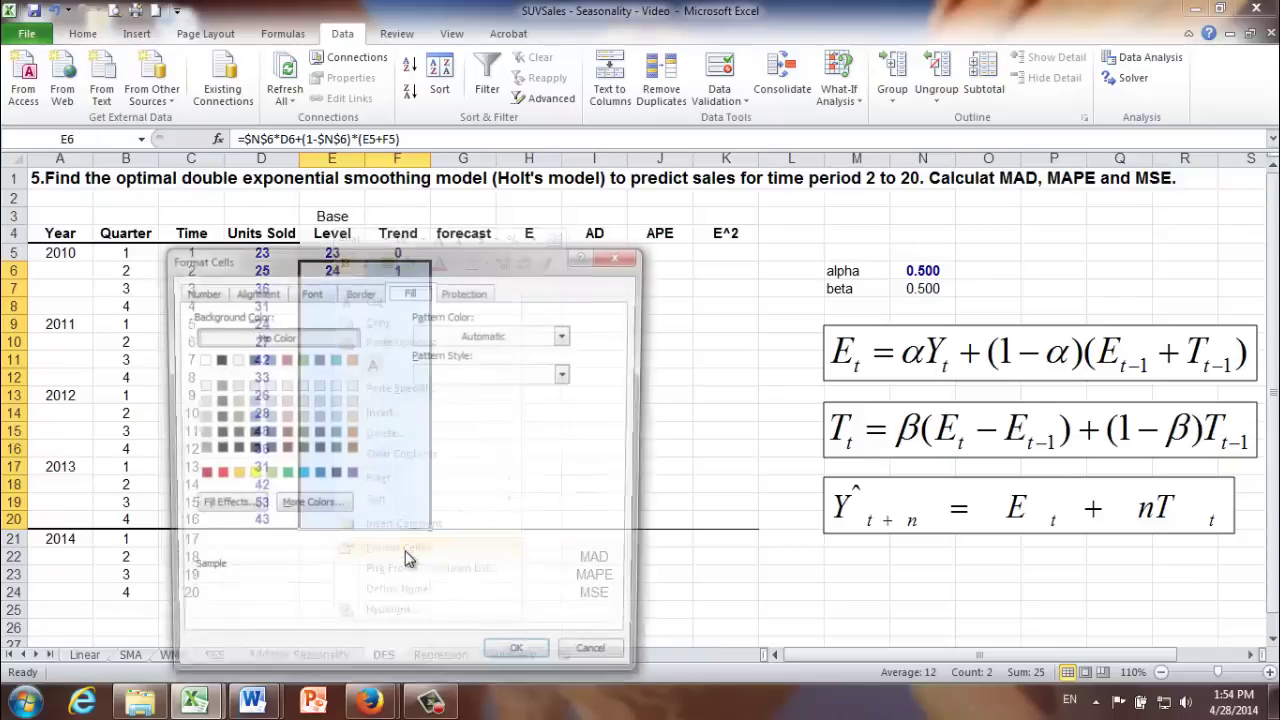
click(199, 292)
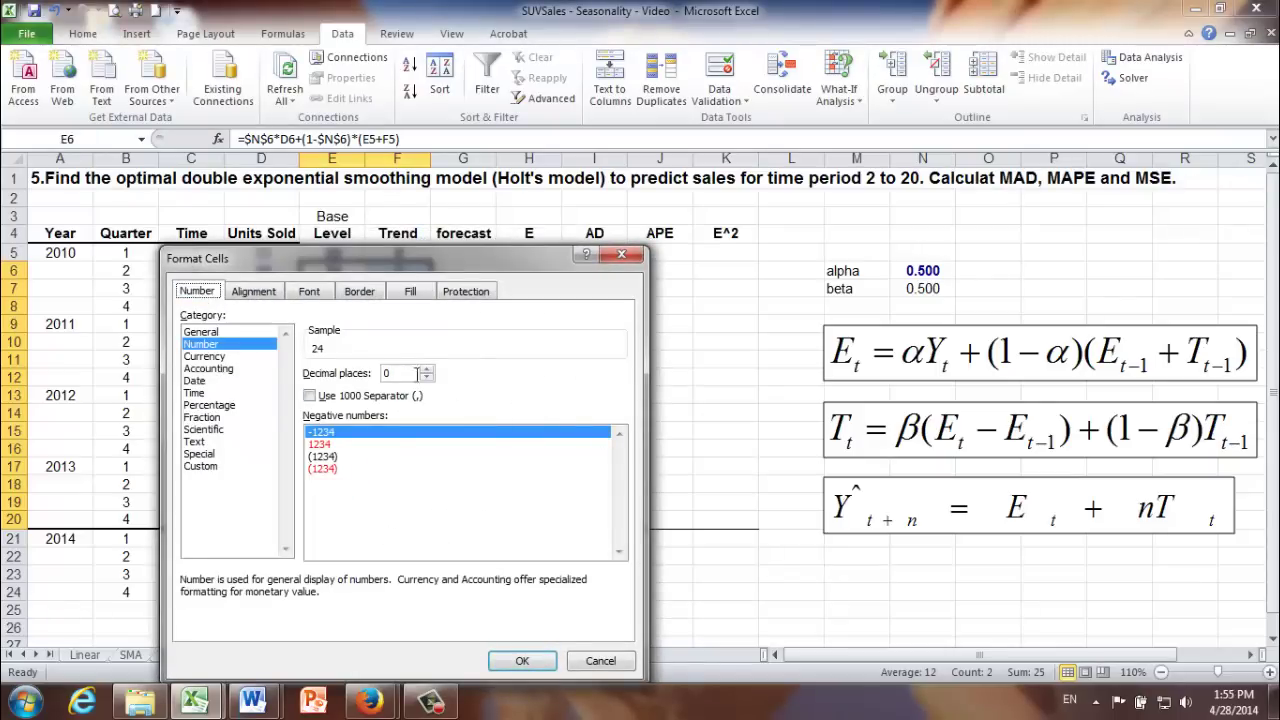
click(409, 372)
click(519, 662)
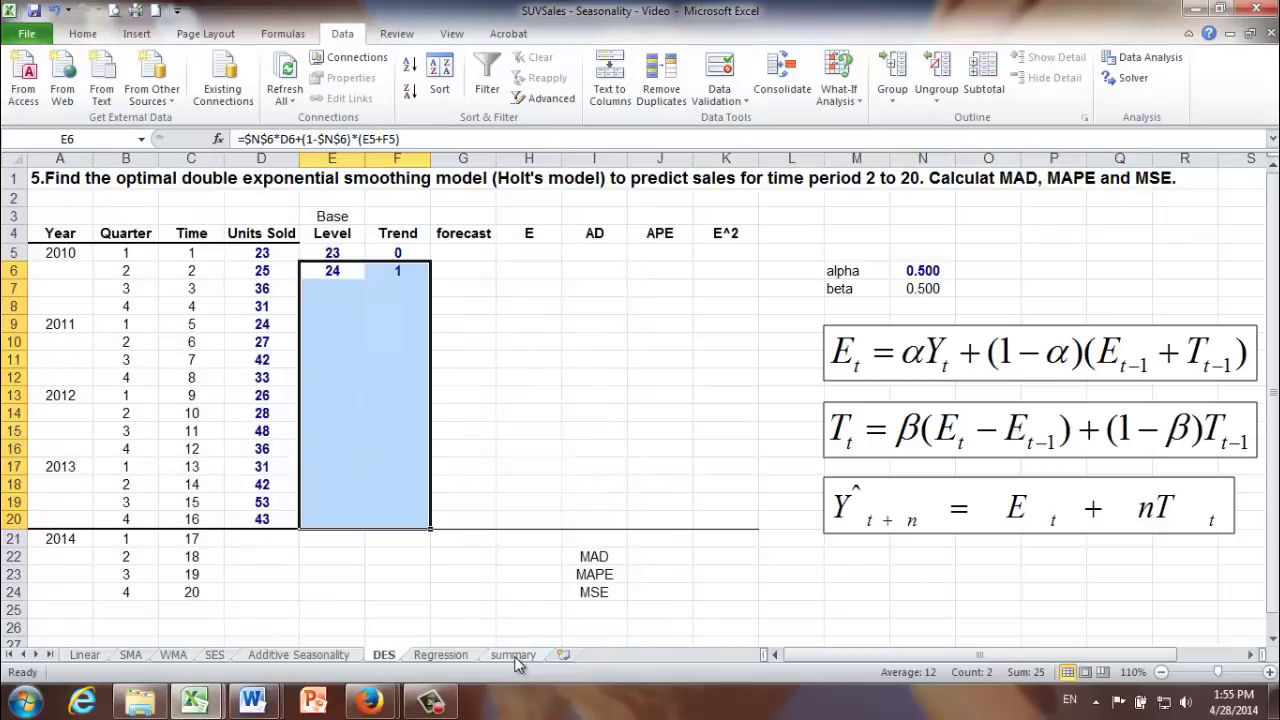
- Enter the period 2 forecast in G6 as the previous base level plus trend with =E5+F5
click(450, 272)
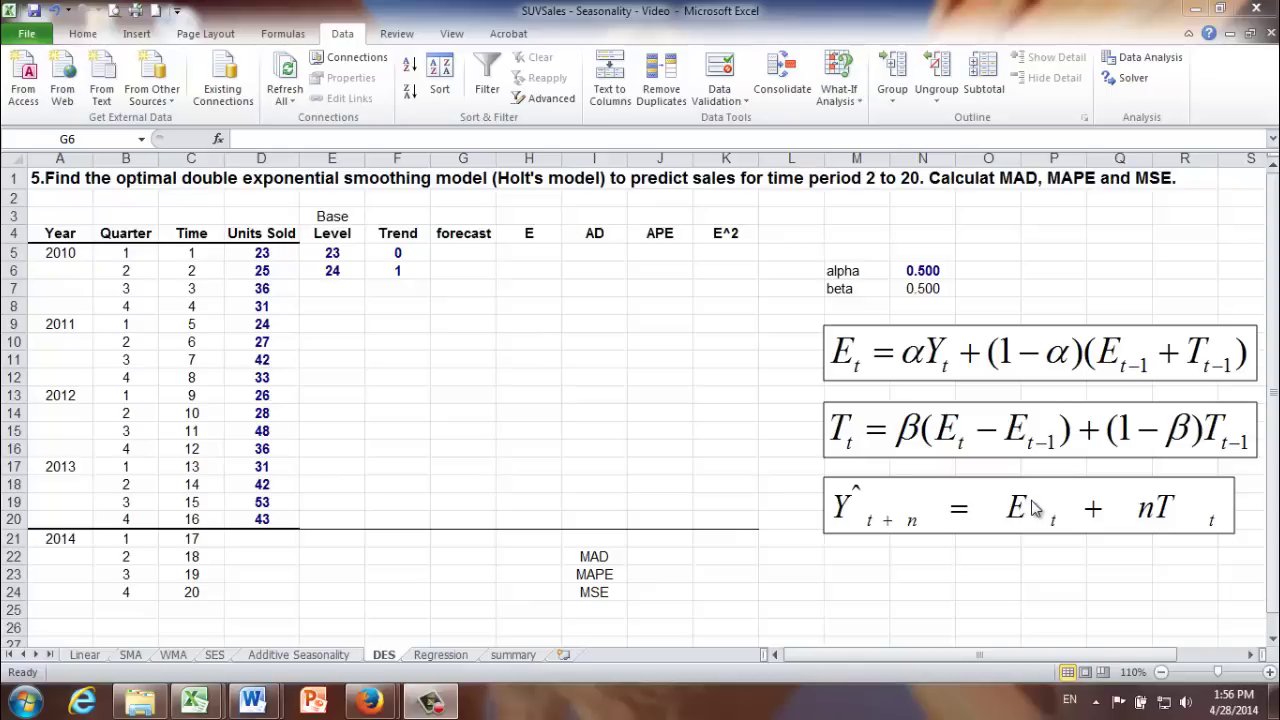
click(472, 270)
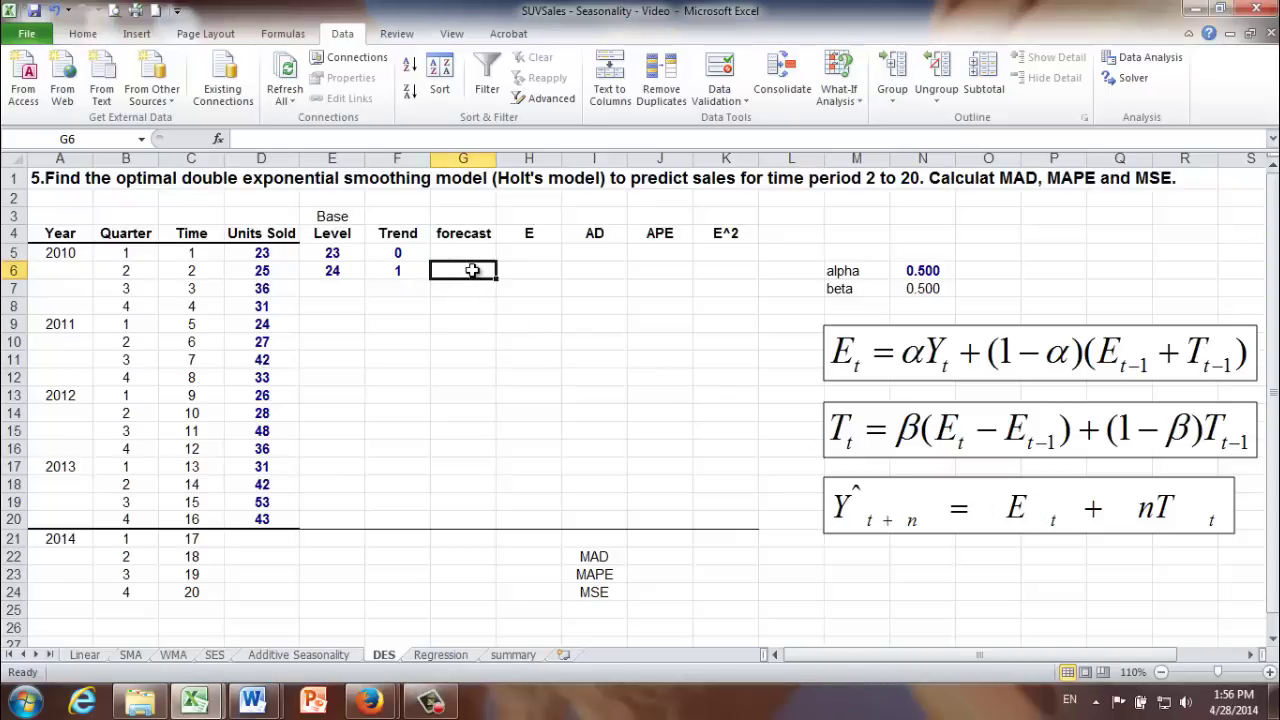
text(=)
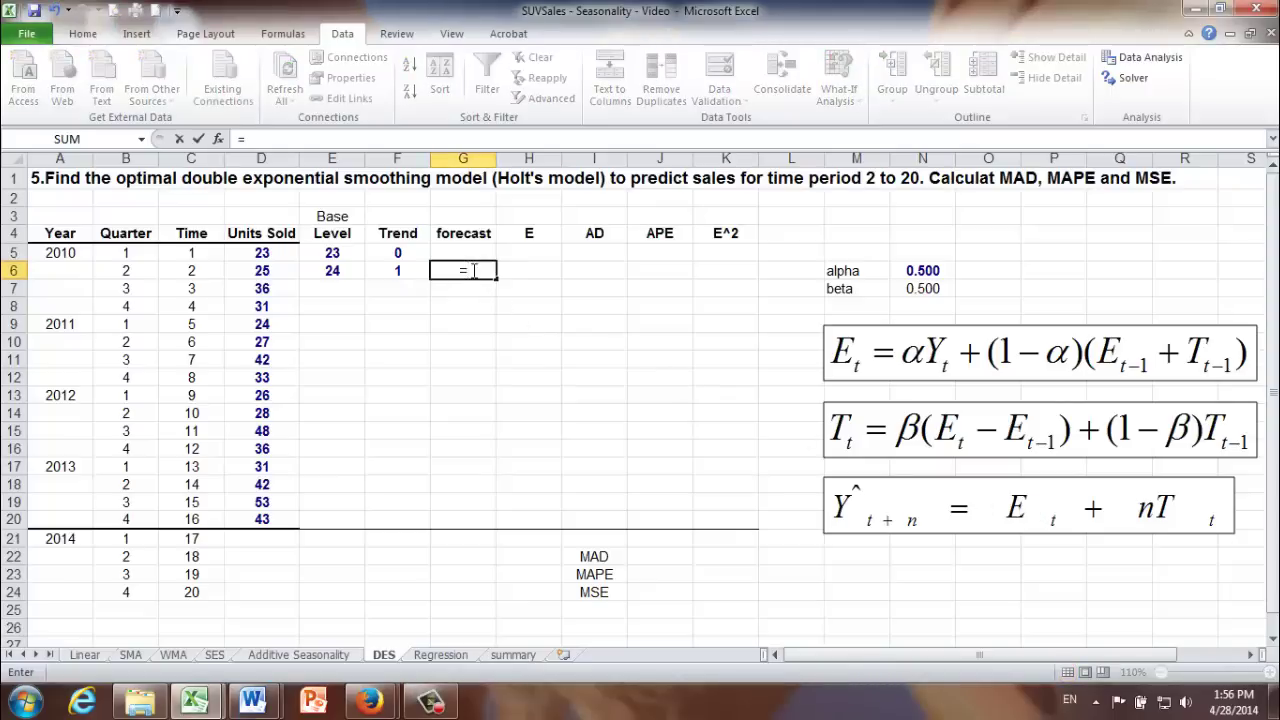
click(332, 253)
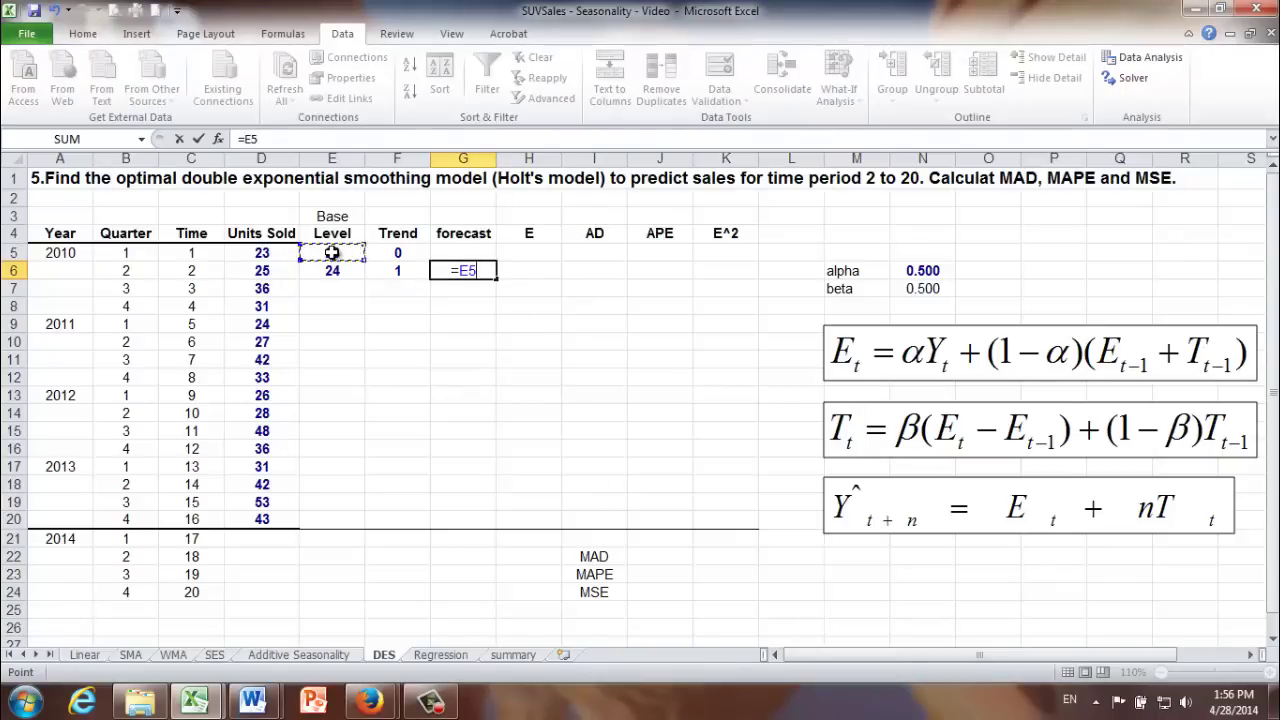
text(+)
click(393, 251)
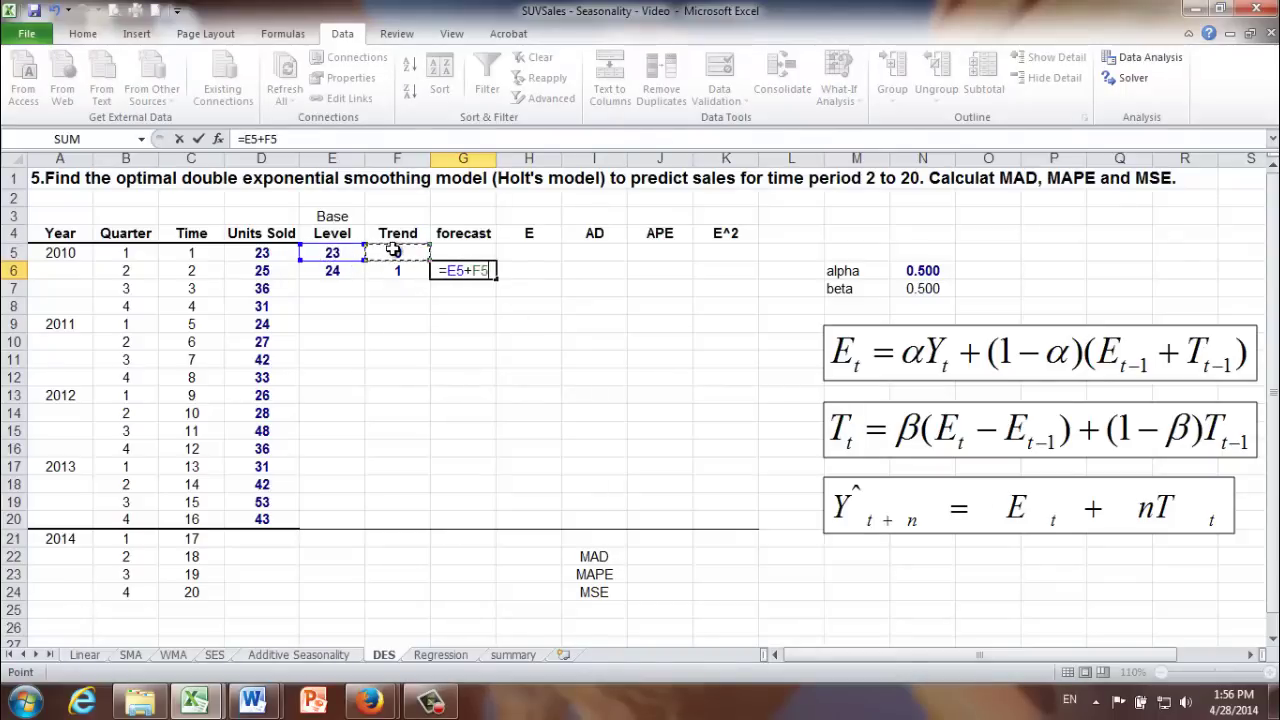
key(Return)
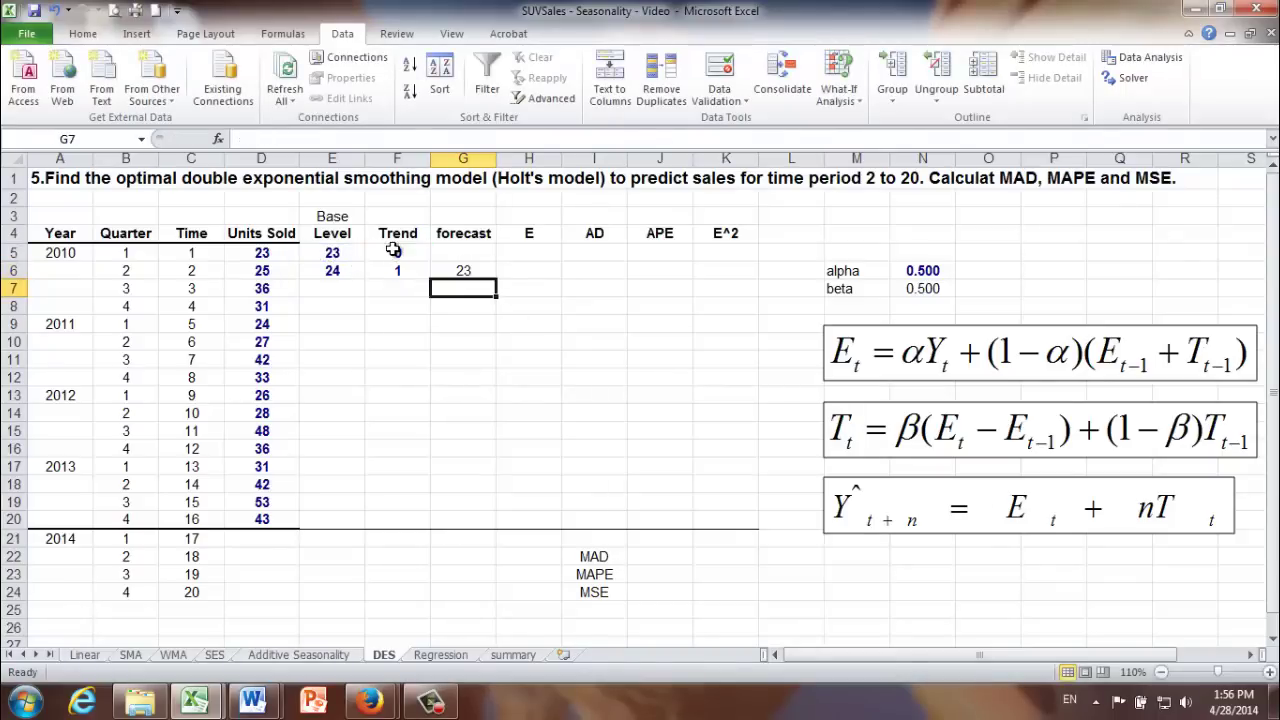
- Calculate the period 2 forecast error in H6 as units sold minus forecast with =D6-G6
click(518, 274)
text(=)
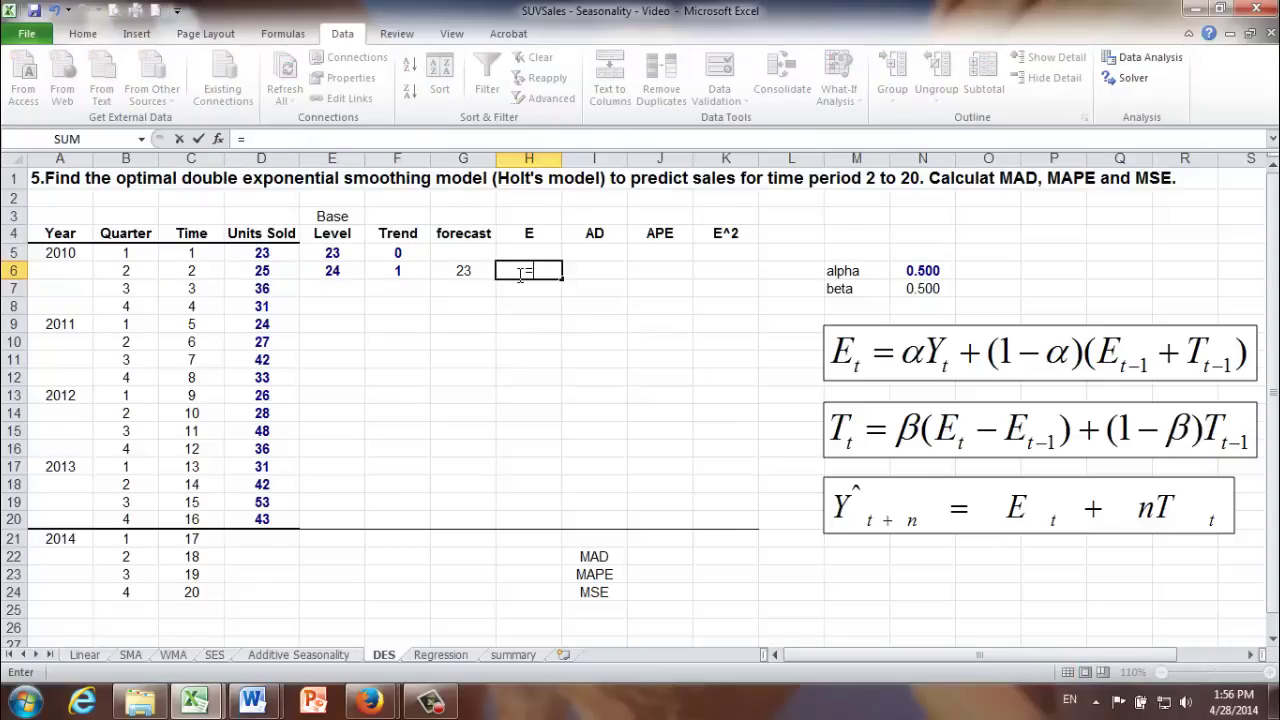
click(256, 270)
text(-)
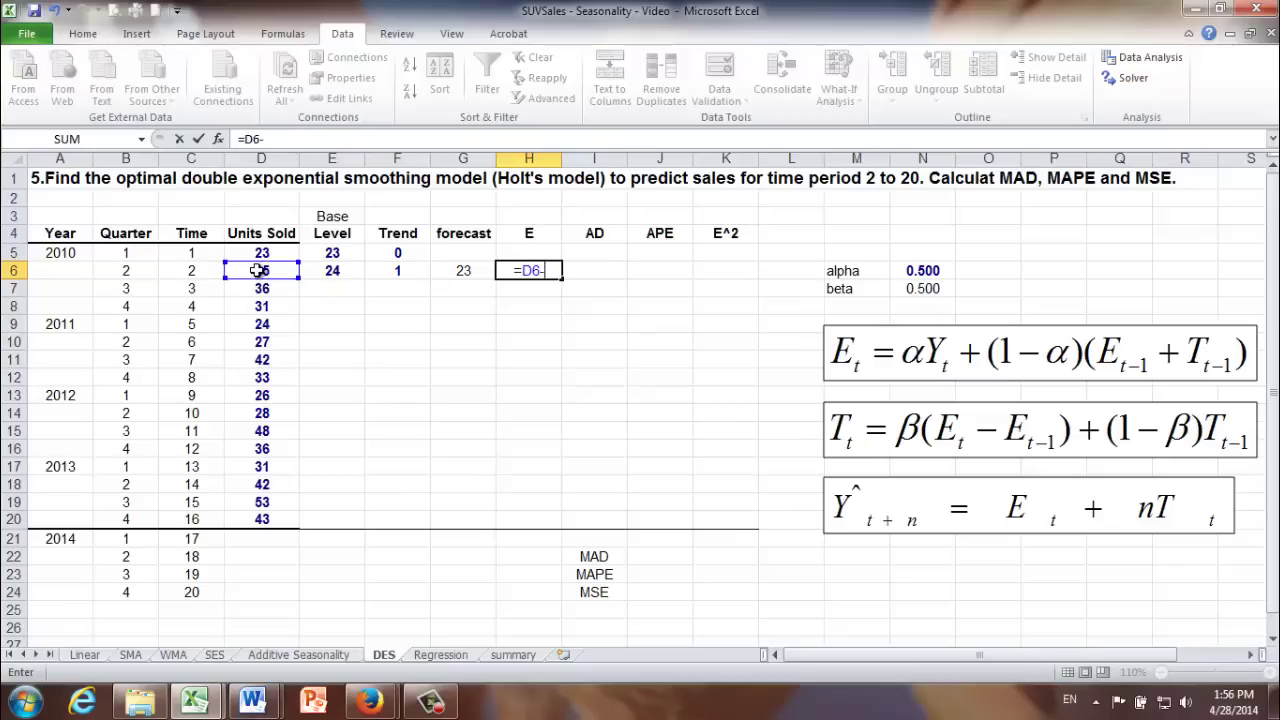
click(447, 270)
key(Tab)
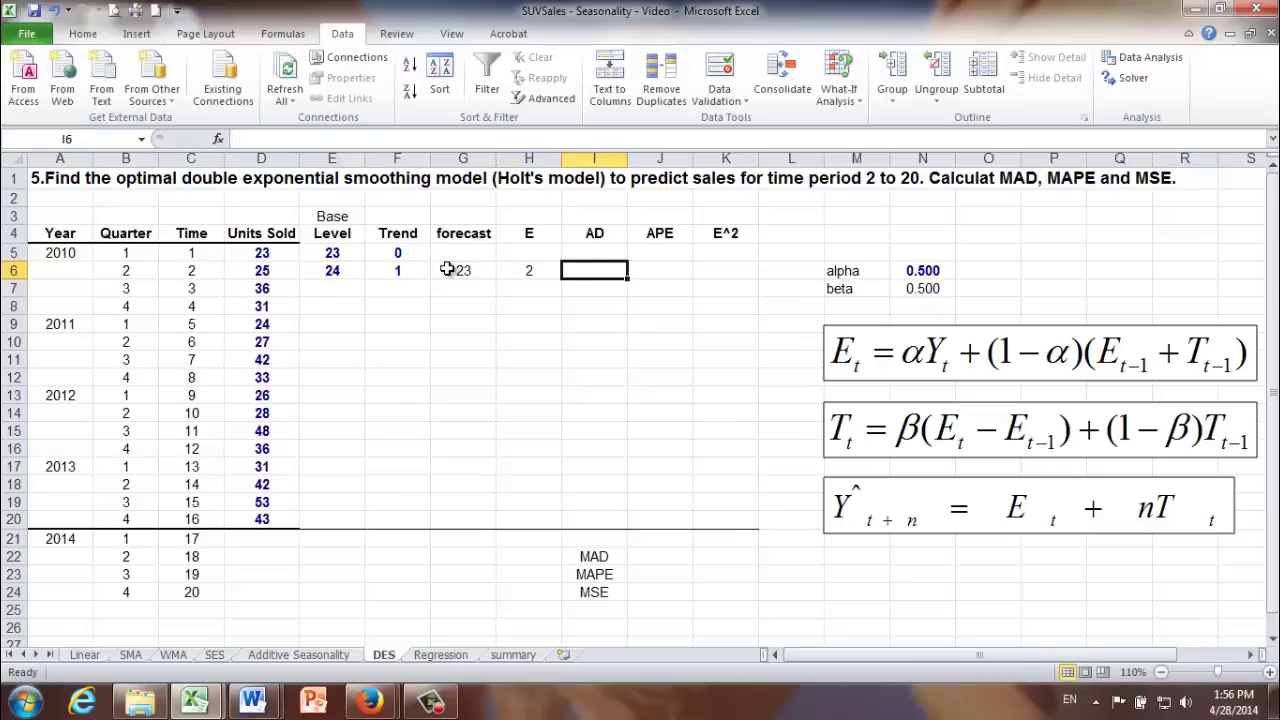
- Calculate the period 2 absolute deviation in I6 with =ABS(H6)
text(=abs()
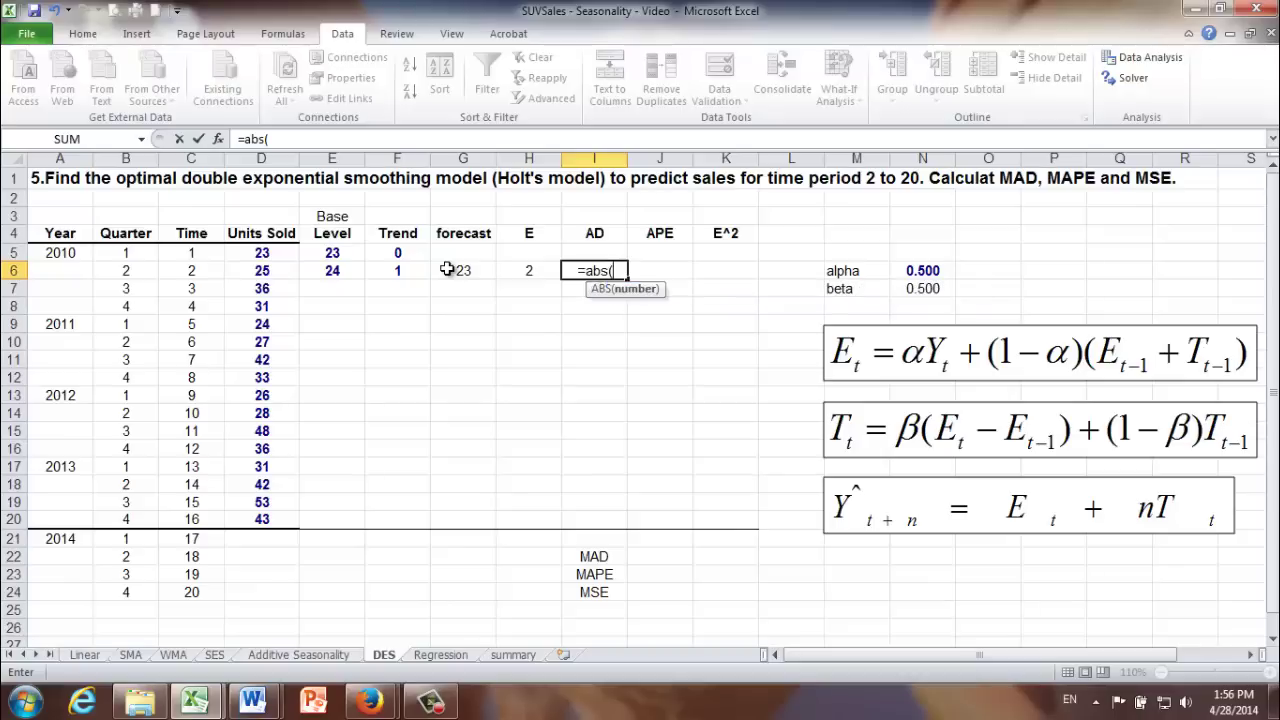
click(505, 272)
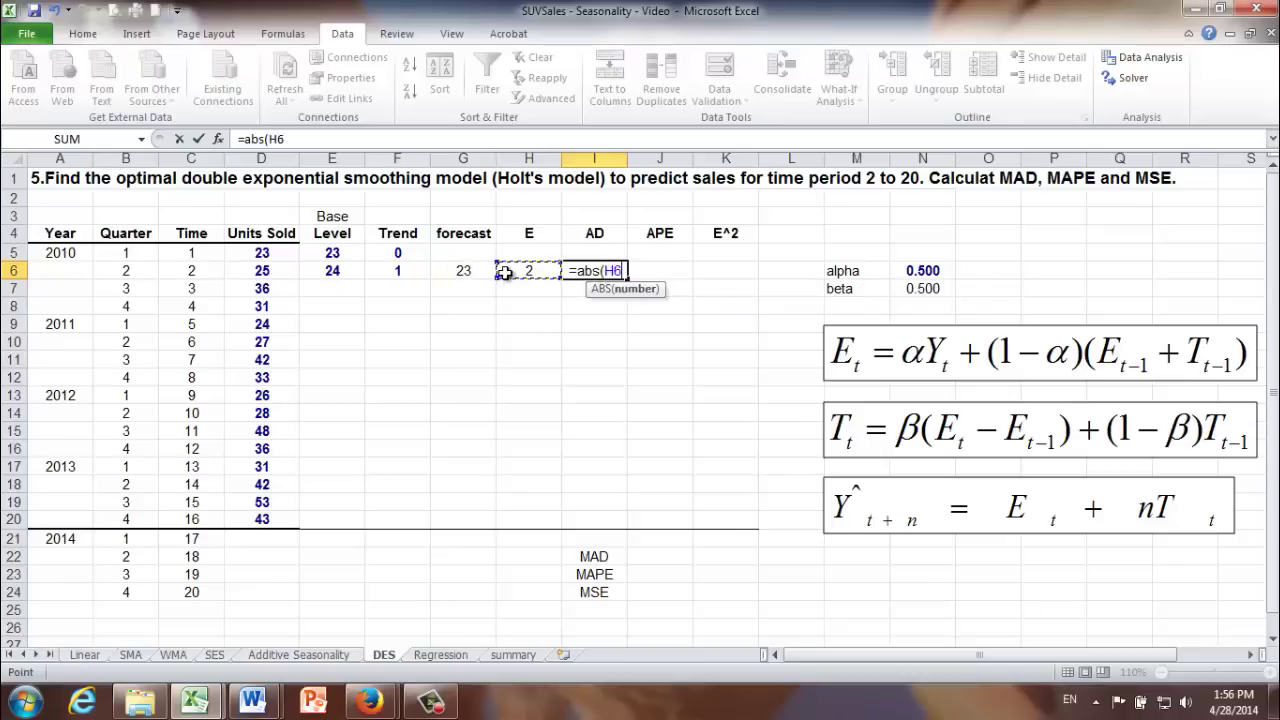
text())
key(Return)
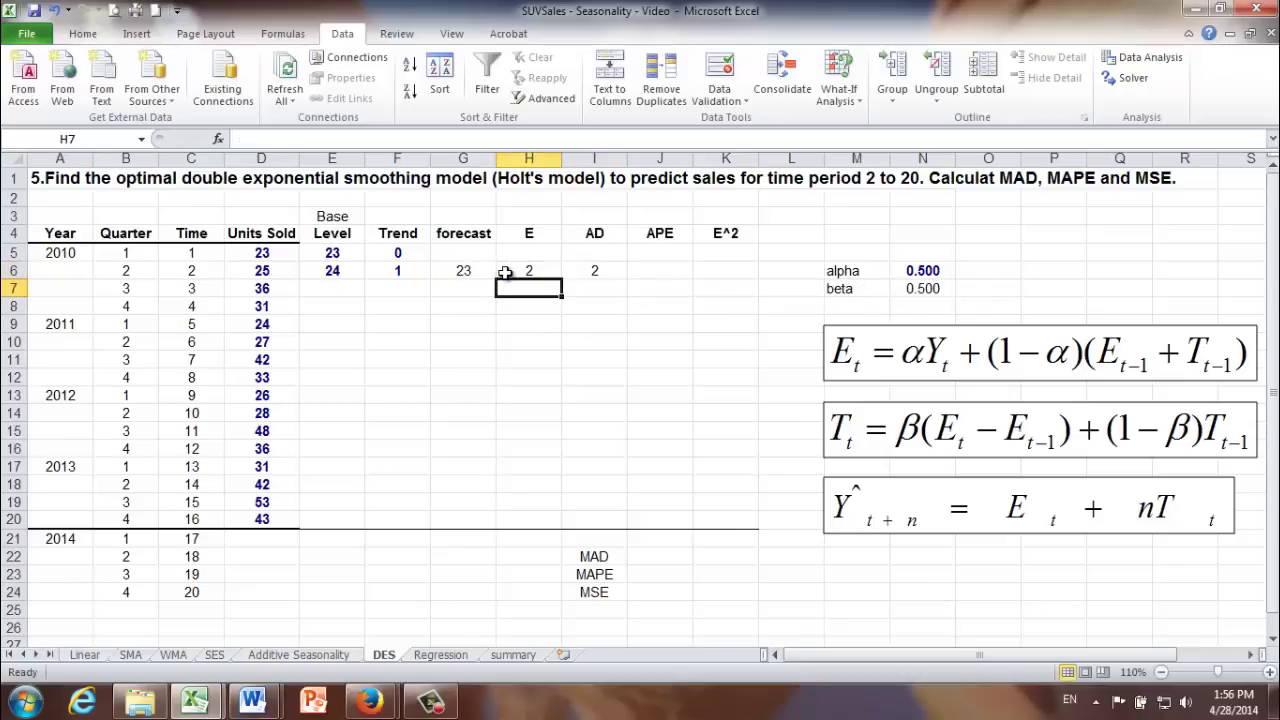
- Calculate the period 2 absolute percentage error in J6 as error over units sold with =ABS(H6/D6)
click(662, 276)
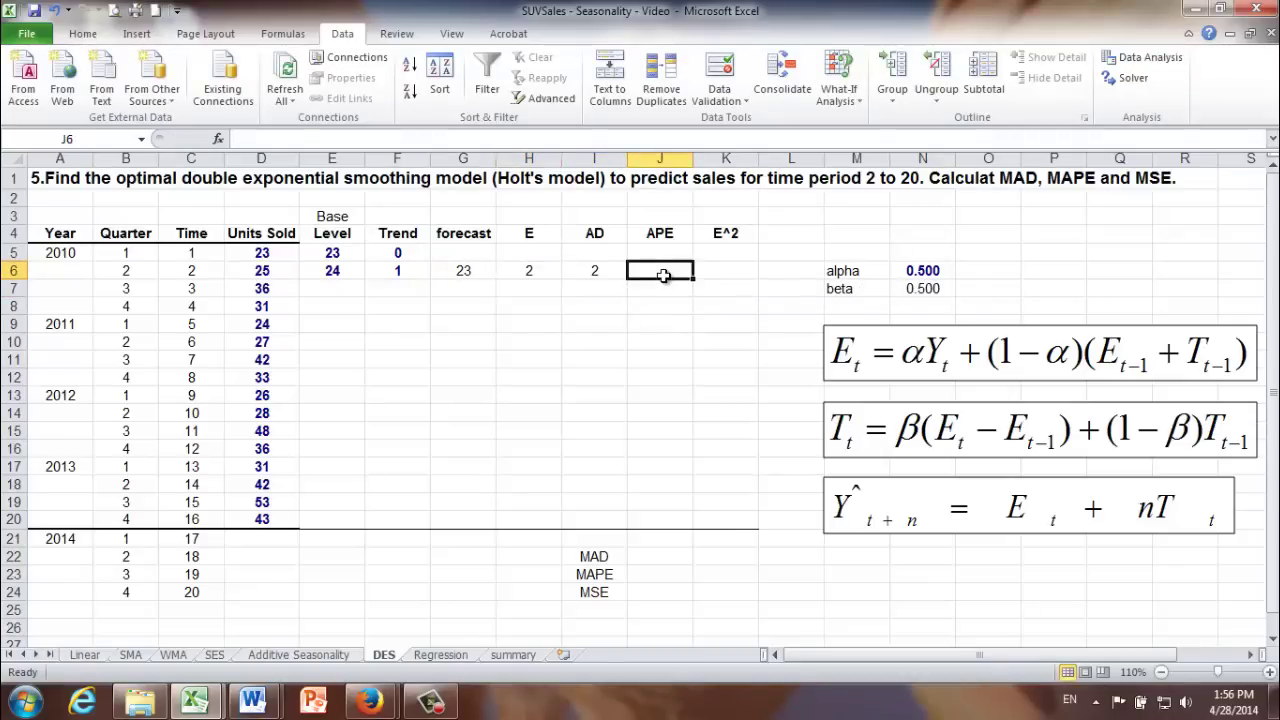
text(=abs()
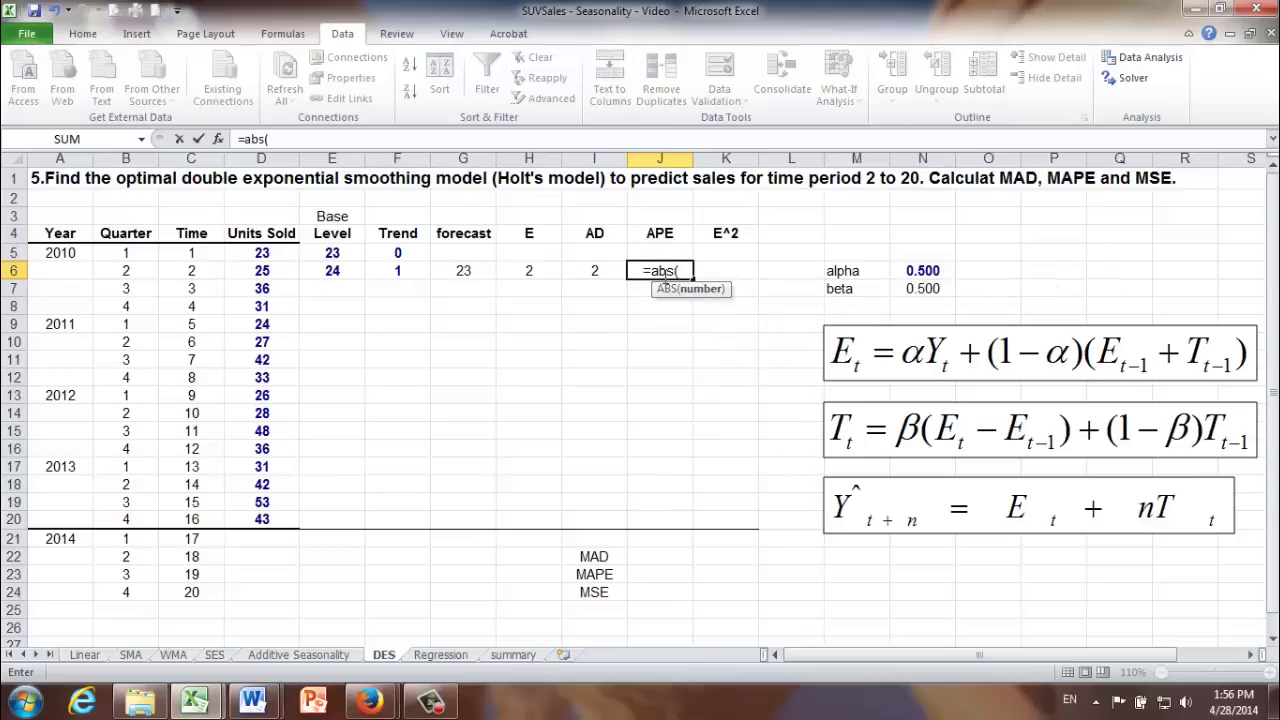
click(524, 272)
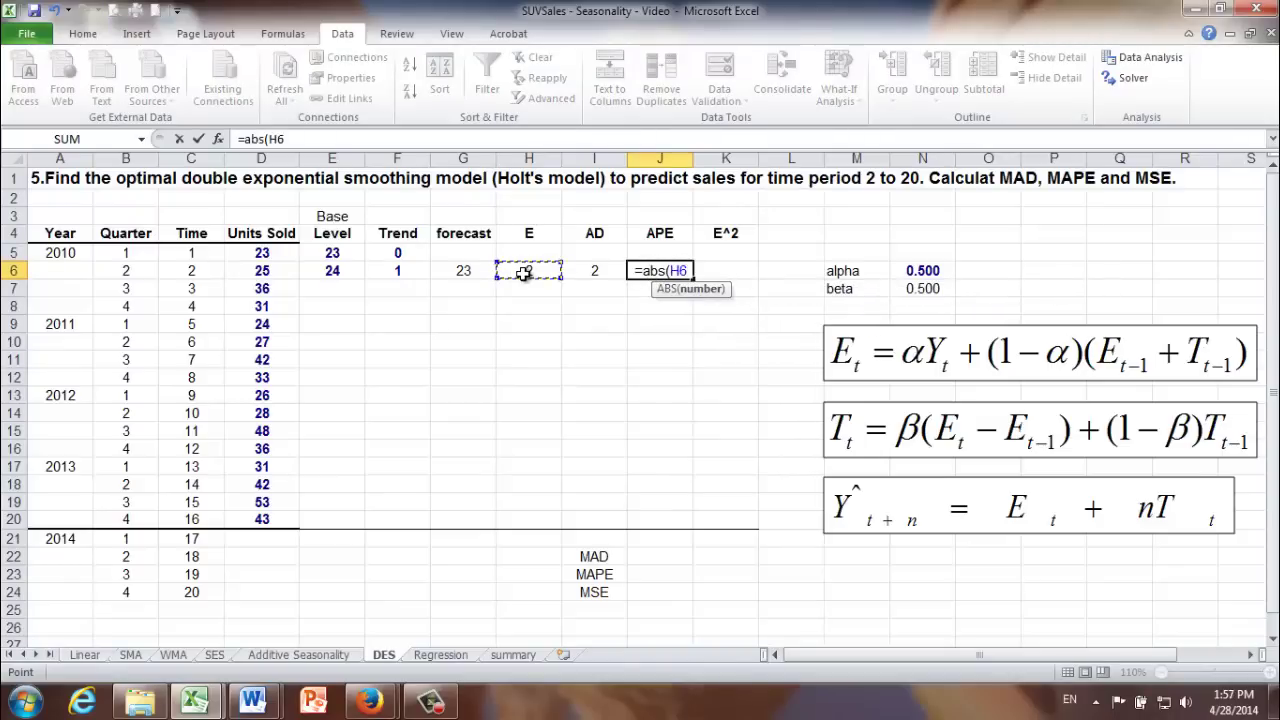
text(/)
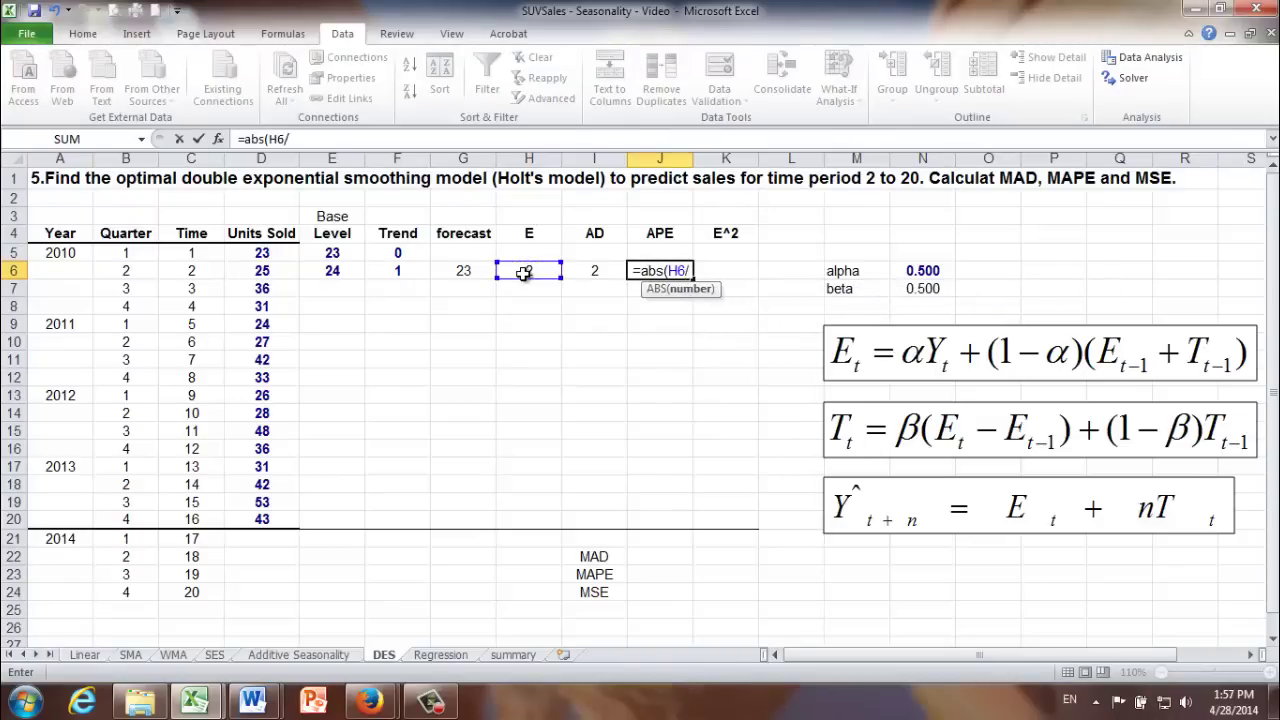
click(271, 274)
text())
key(Tab)
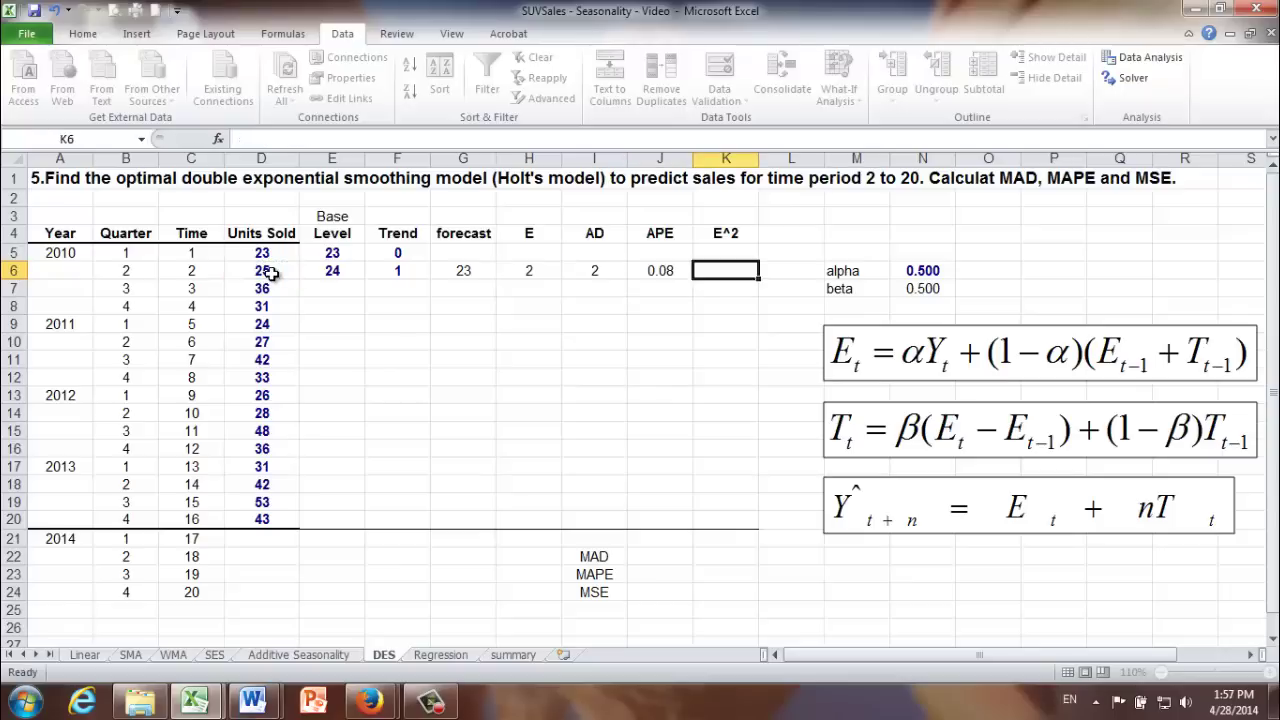
- Calculate the period 2 squared error in K6 with =H6^2
text(=)
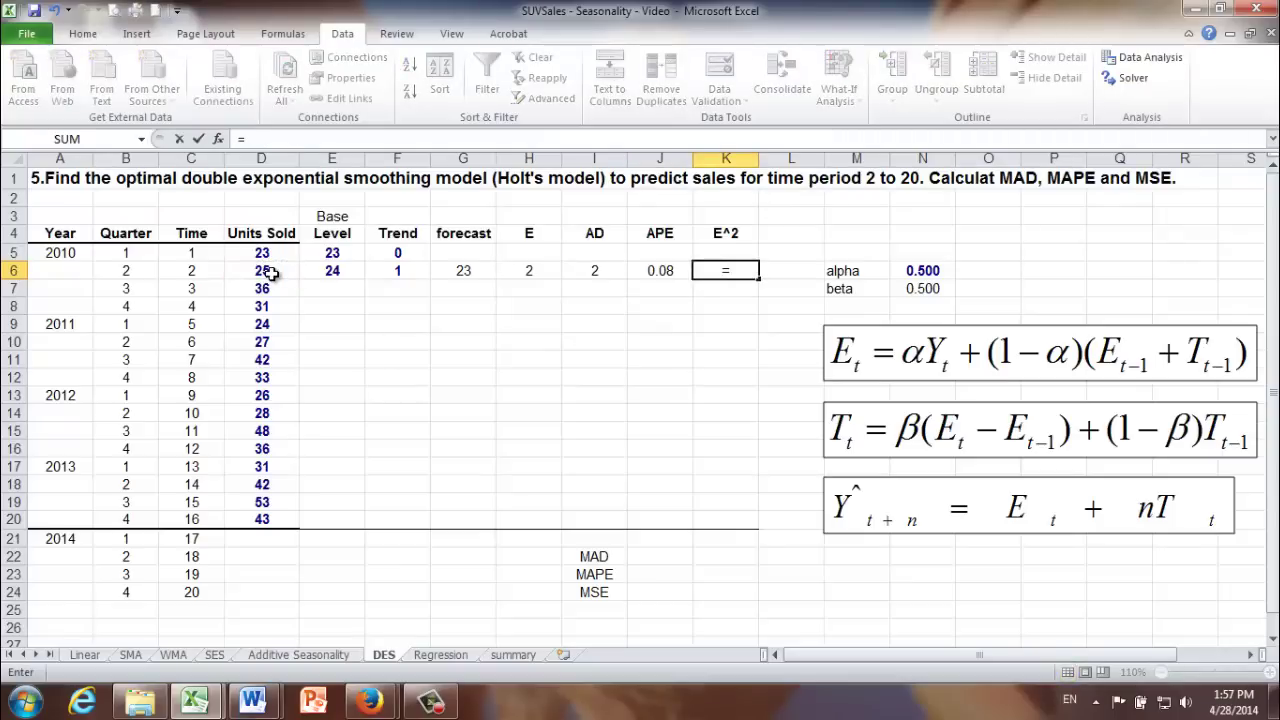
click(517, 273)
text(^2)
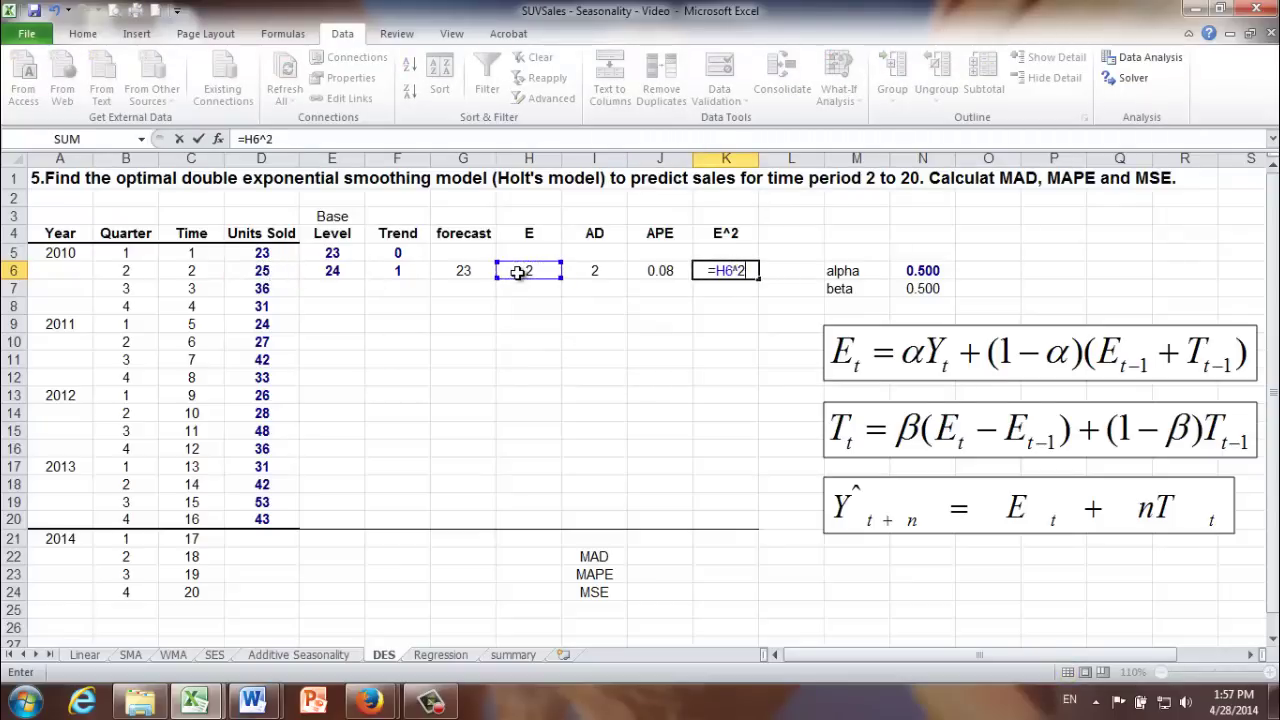
key(Return)
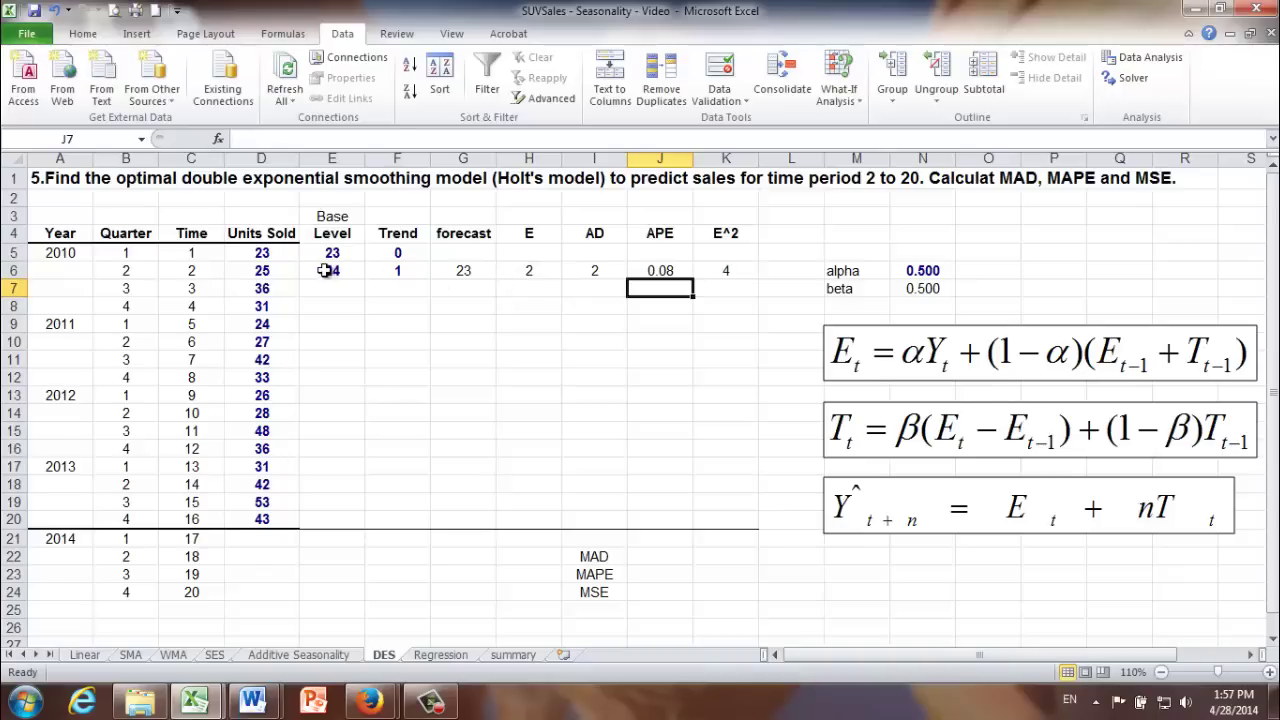
- Fill the period 2 formulas in E6:K6 down through row 20
drag(332, 271, 757, 525)
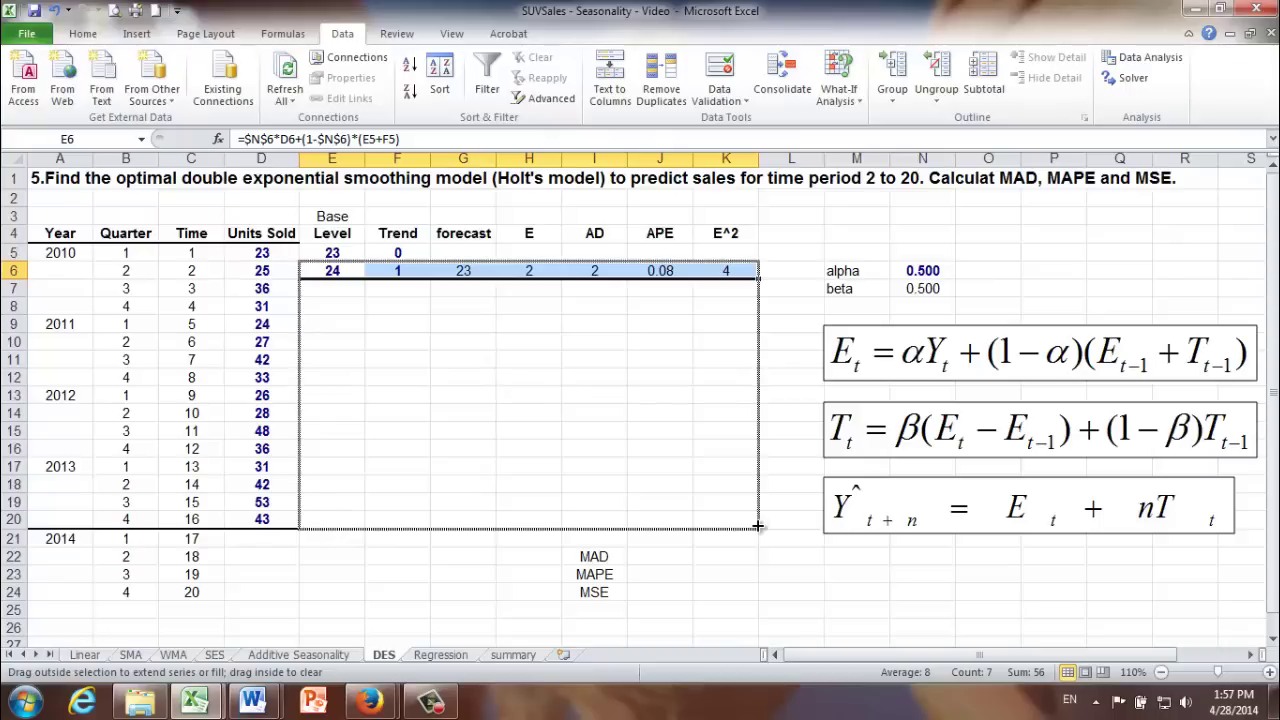
drag(757, 525, 758, 526)
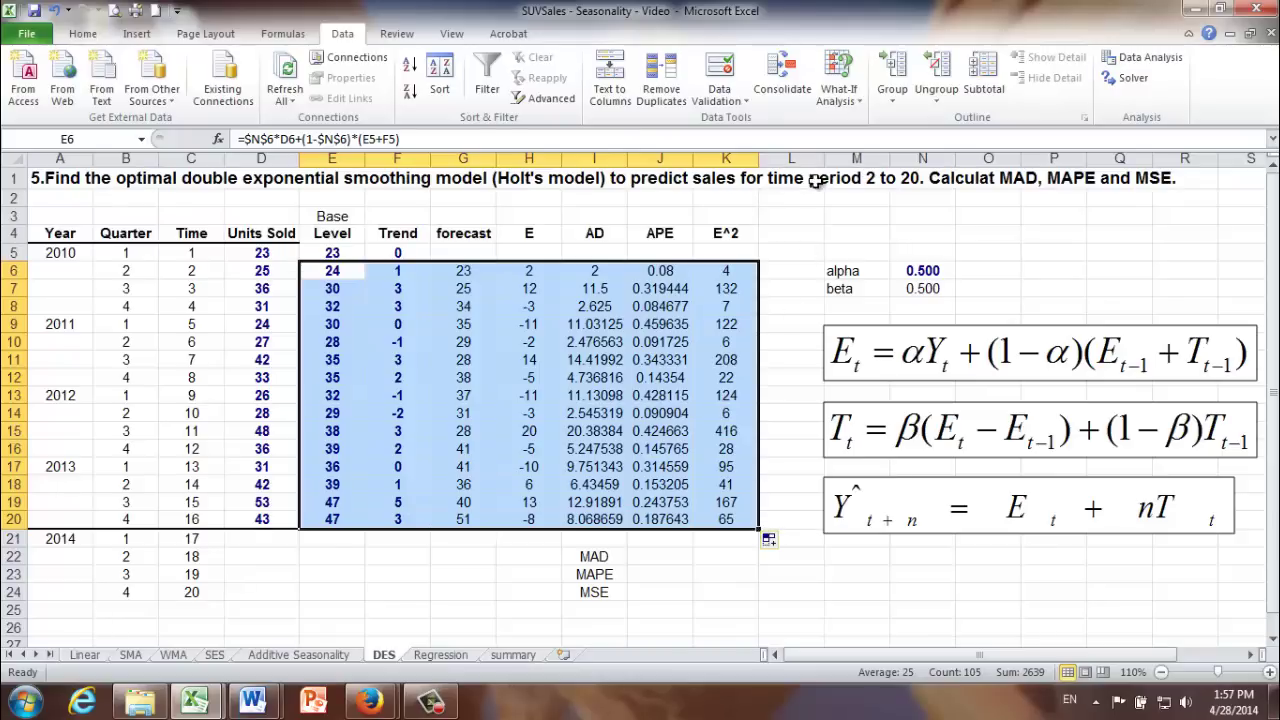
click(909, 178)
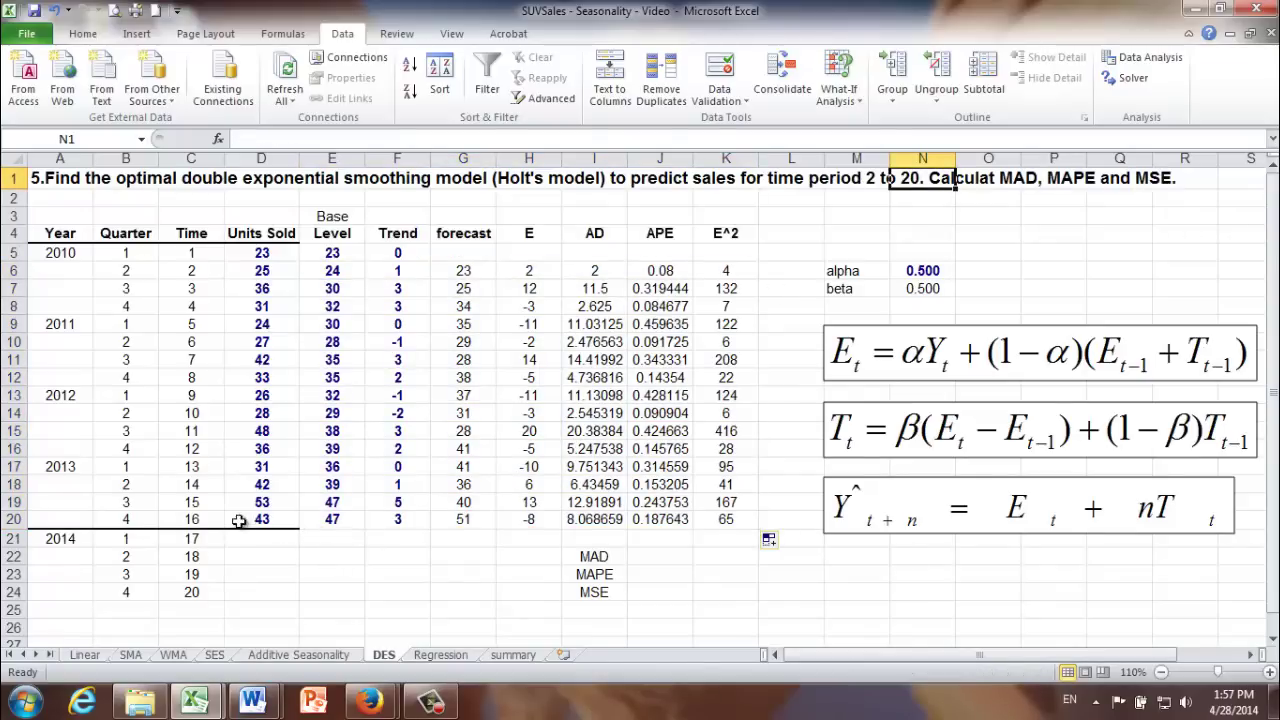
- Enter the period 17 forecast in G21 as the last base level plus trend with =E20+F20
click(397, 518)
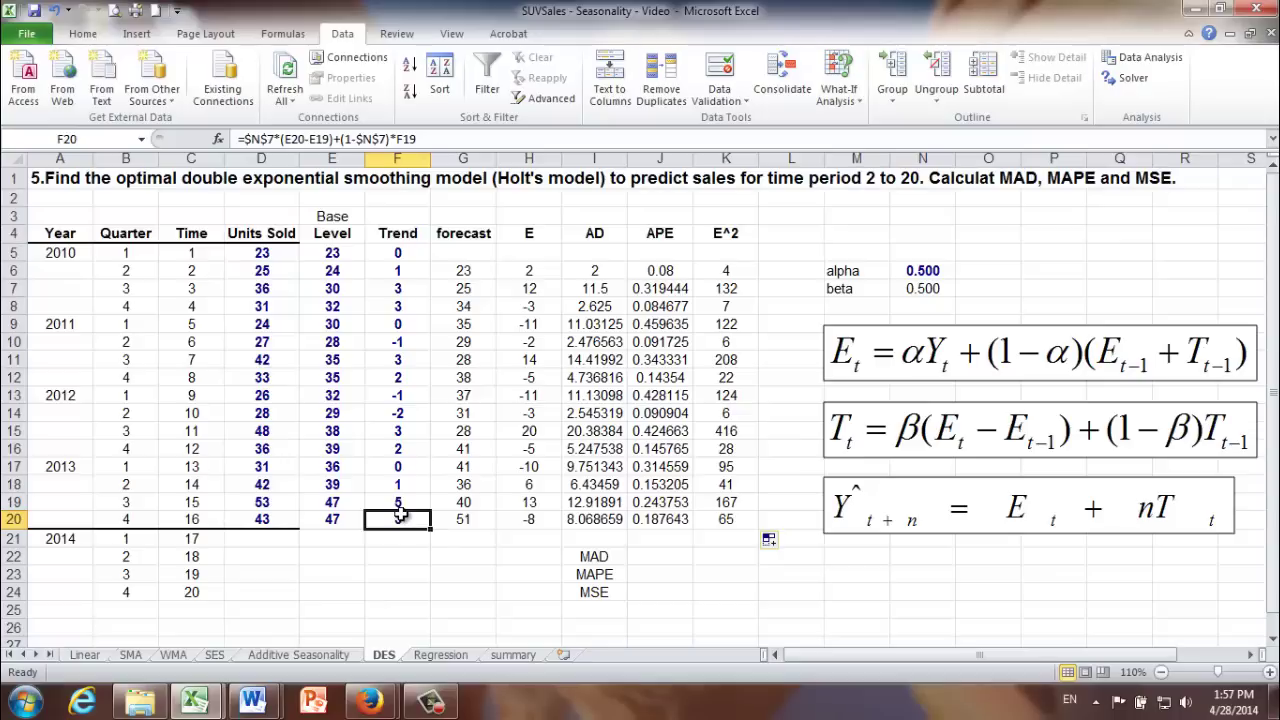
click(217, 540)
click(455, 541)
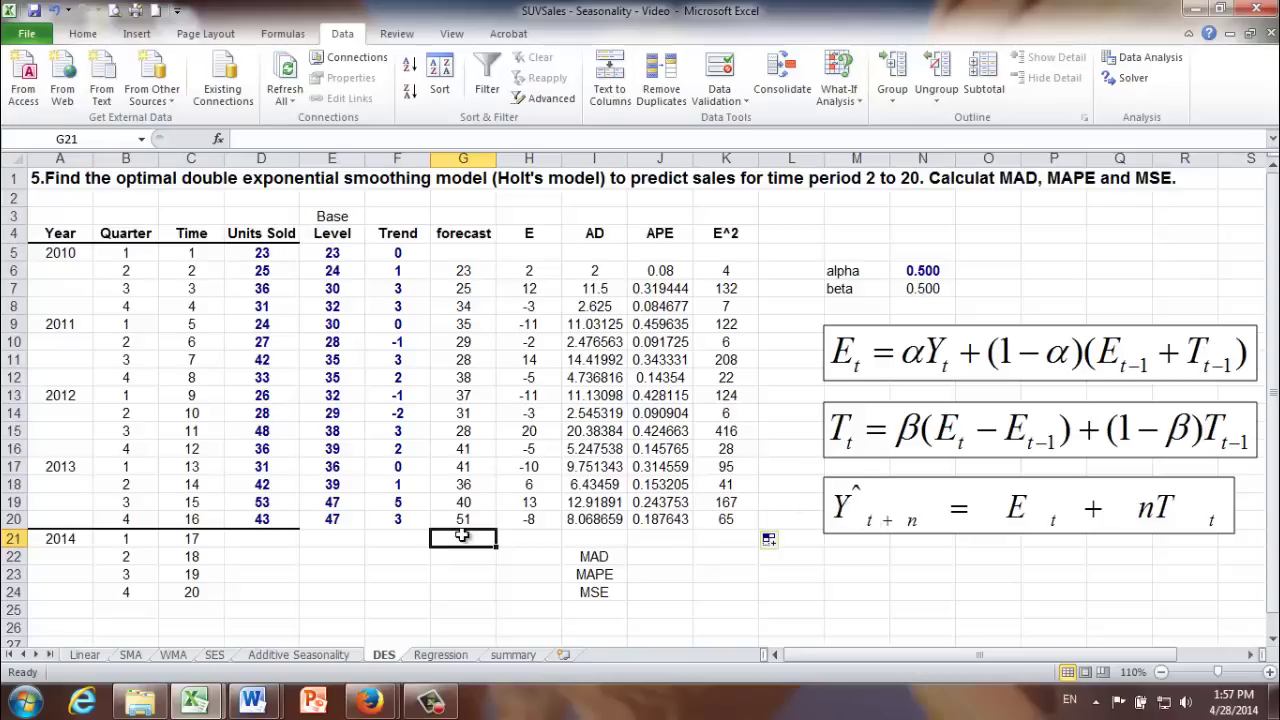
text(=)
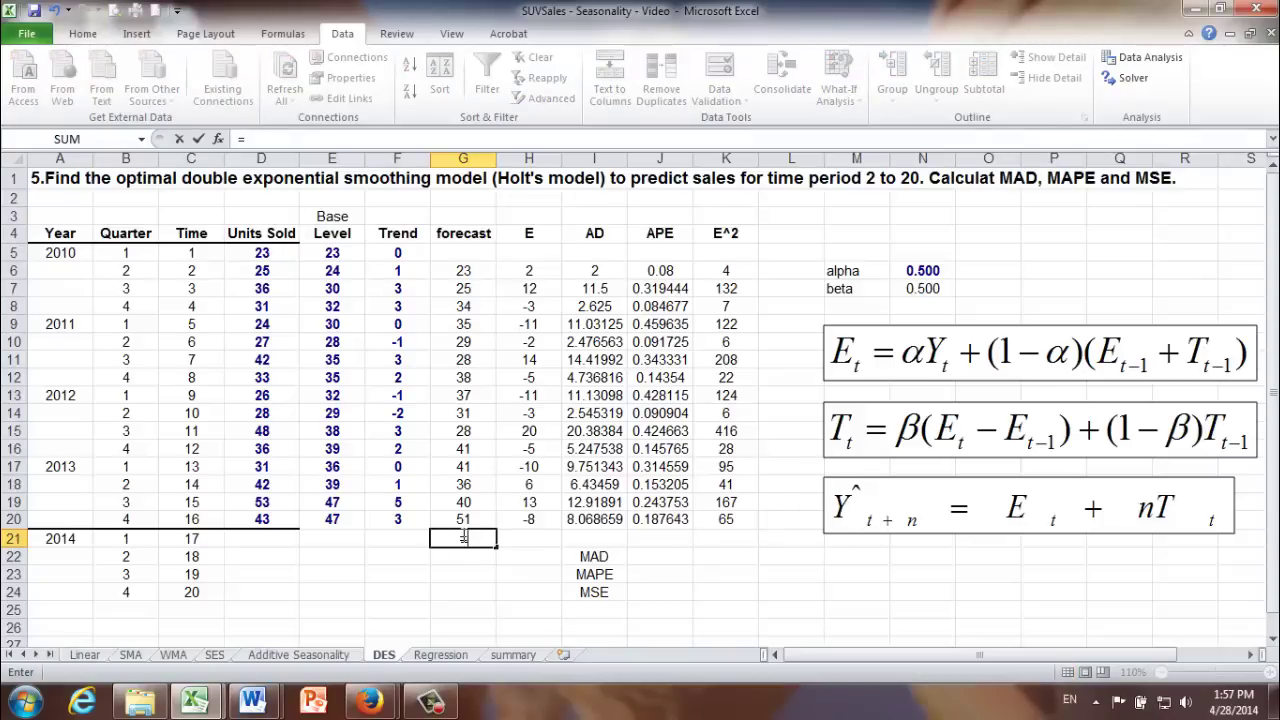
click(327, 519)
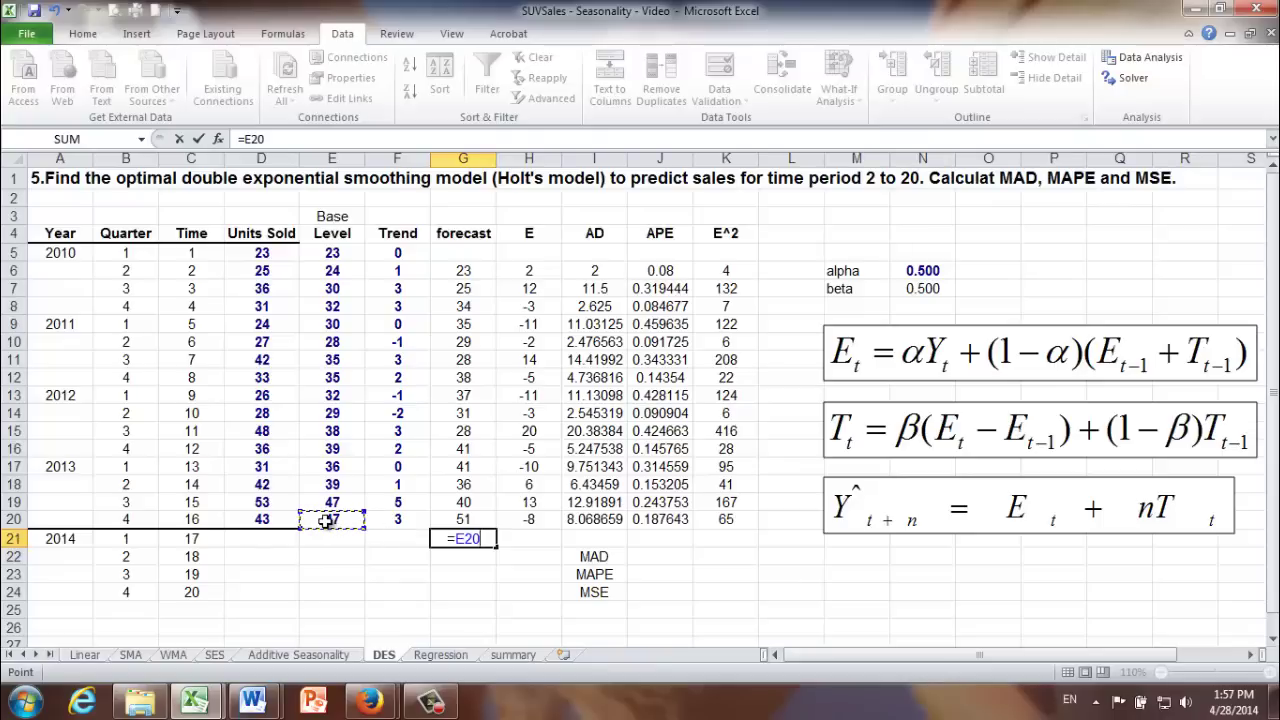
text(+)
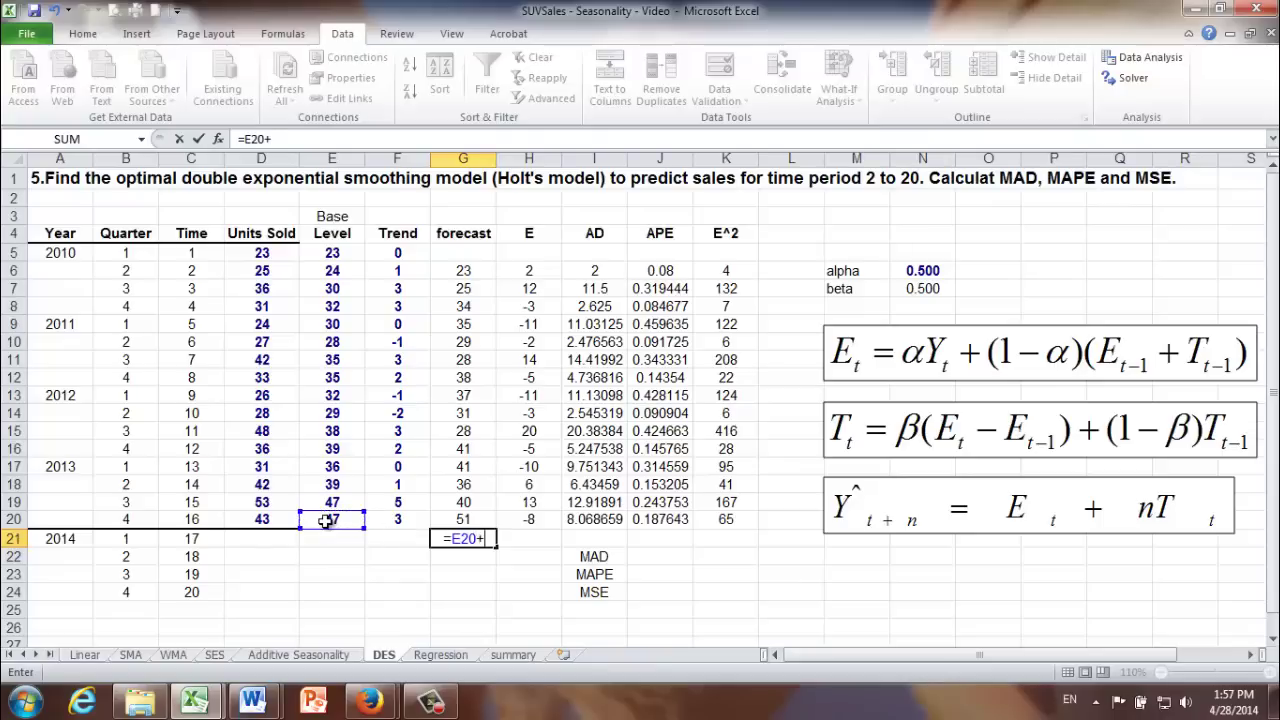
click(393, 519)
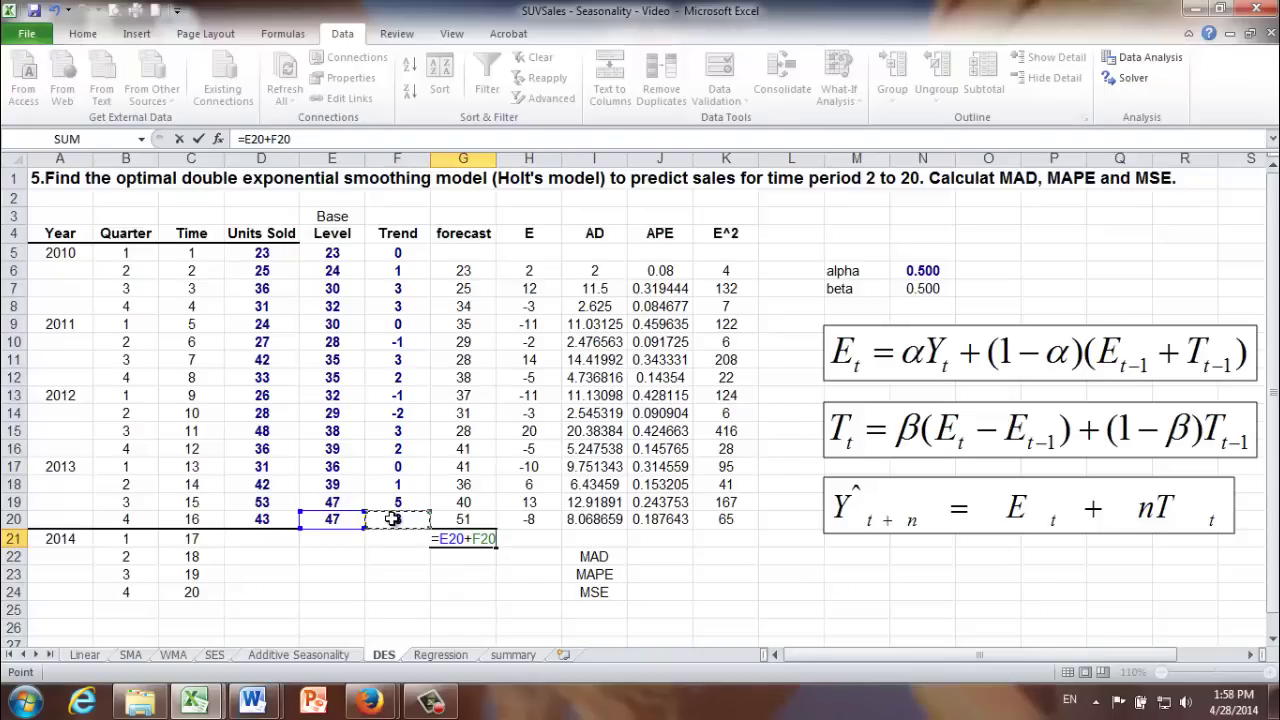
key(Return)
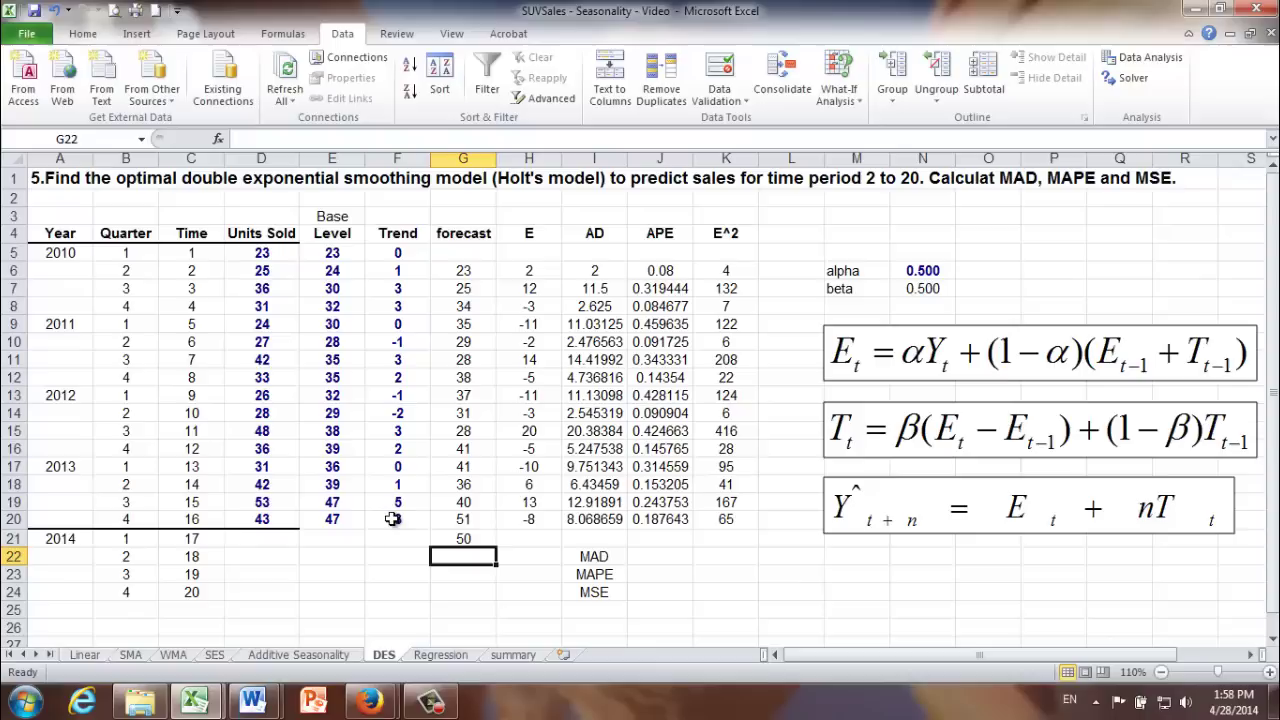
- Enter the period 18 forecast in G22 as the last base level plus two trends with =E20+2*F20
click(189, 541)
click(452, 538)
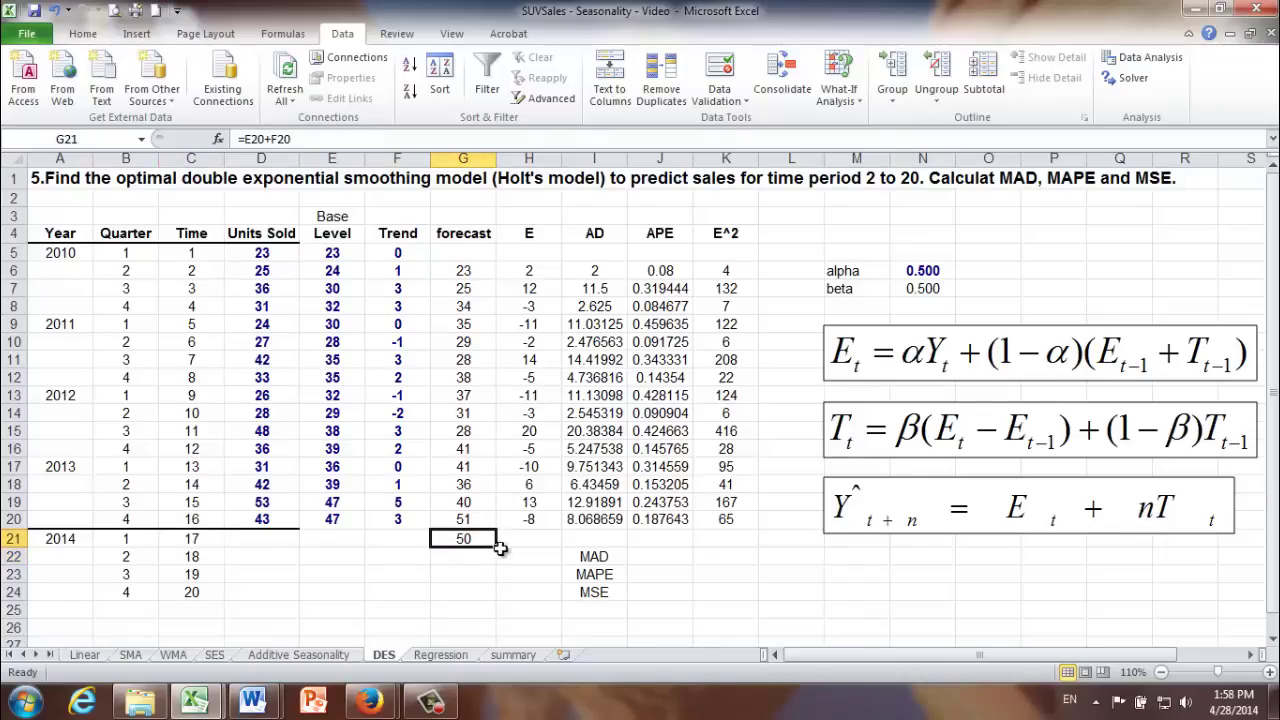
click(461, 555)
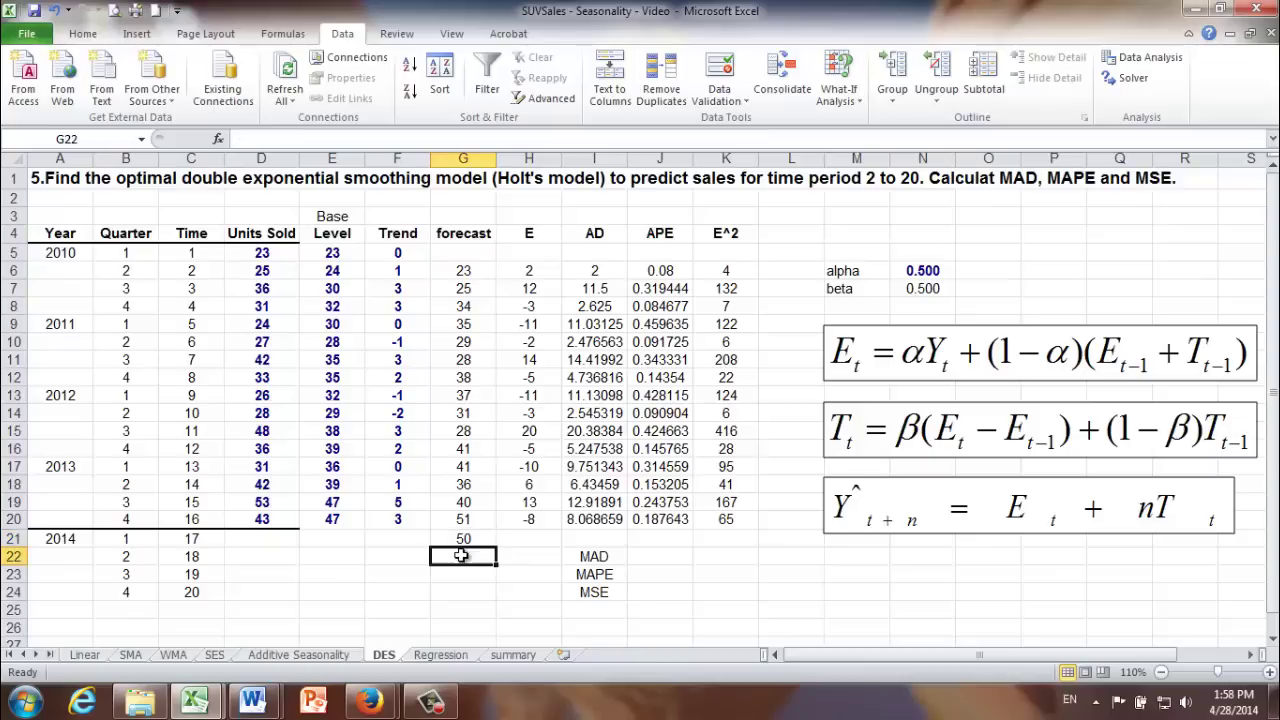
click(329, 538)
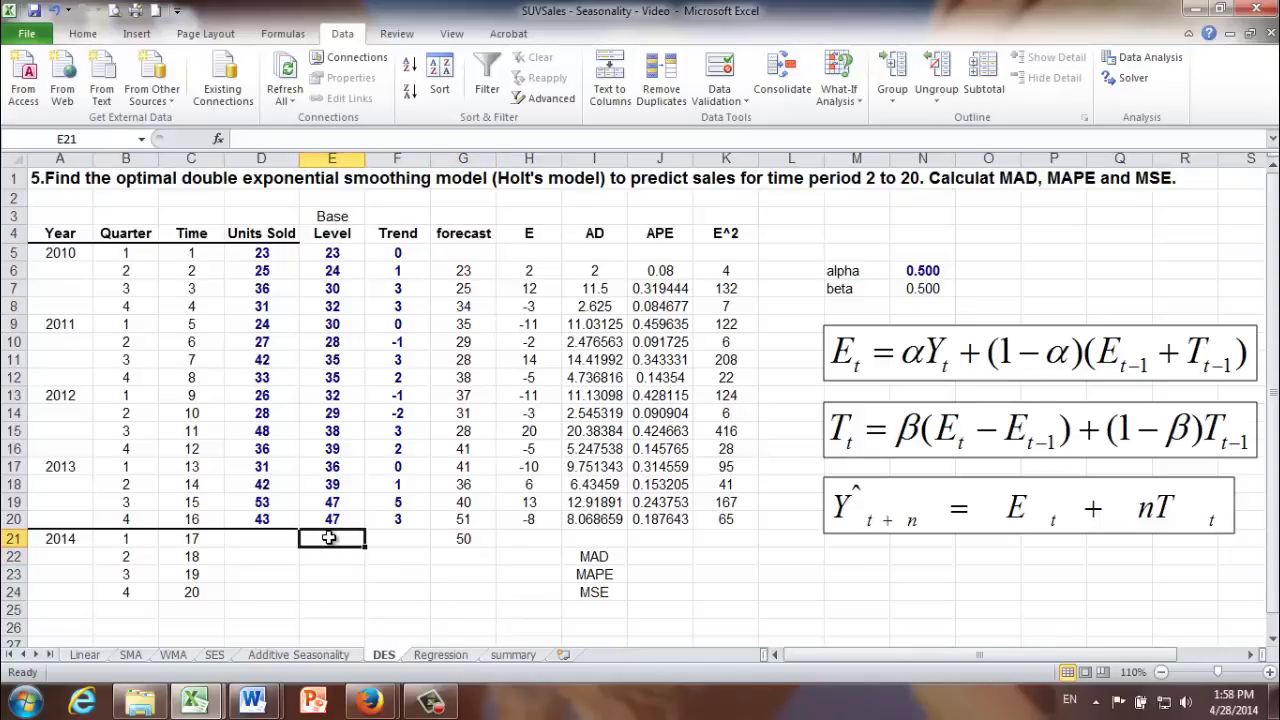
click(453, 558)
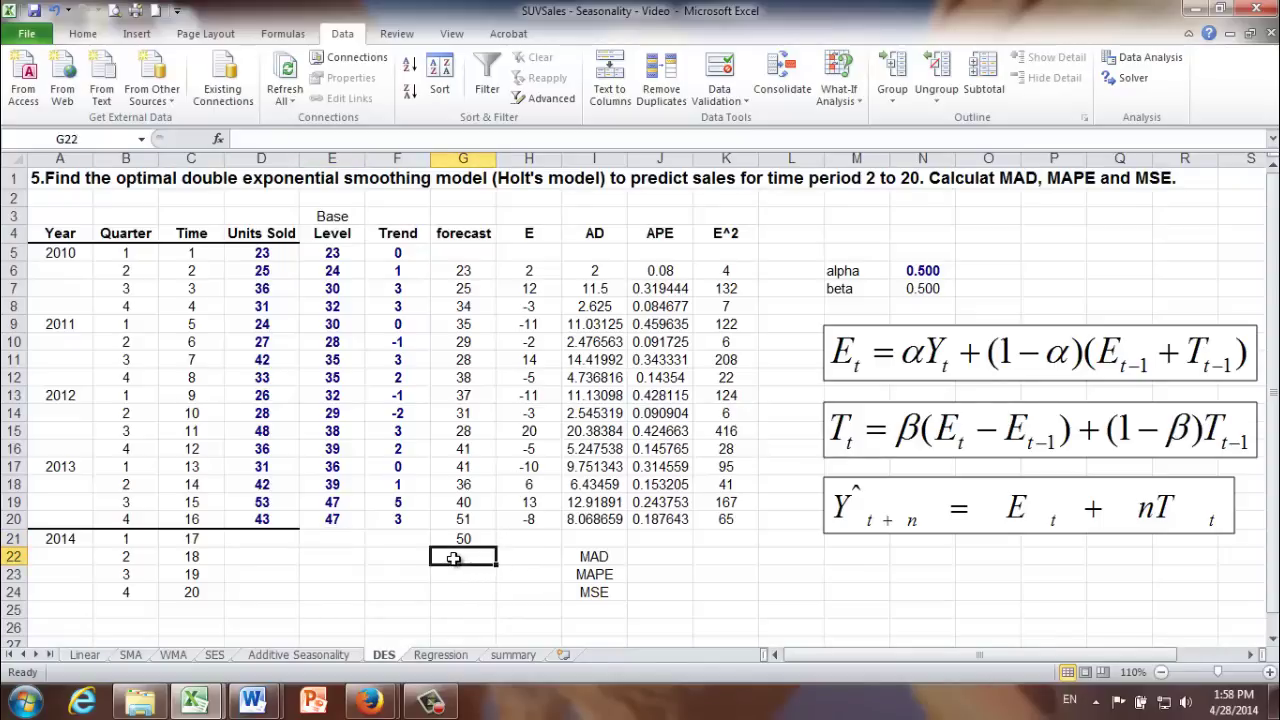
text(=)
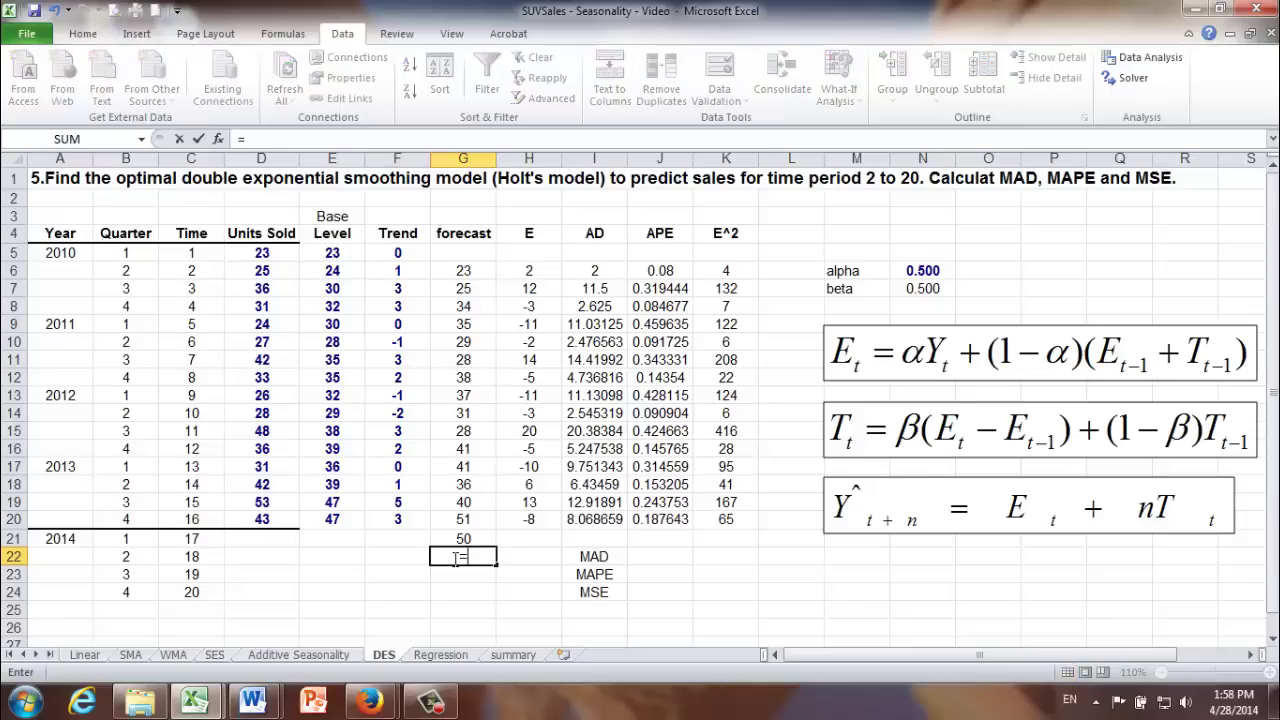
click(326, 522)
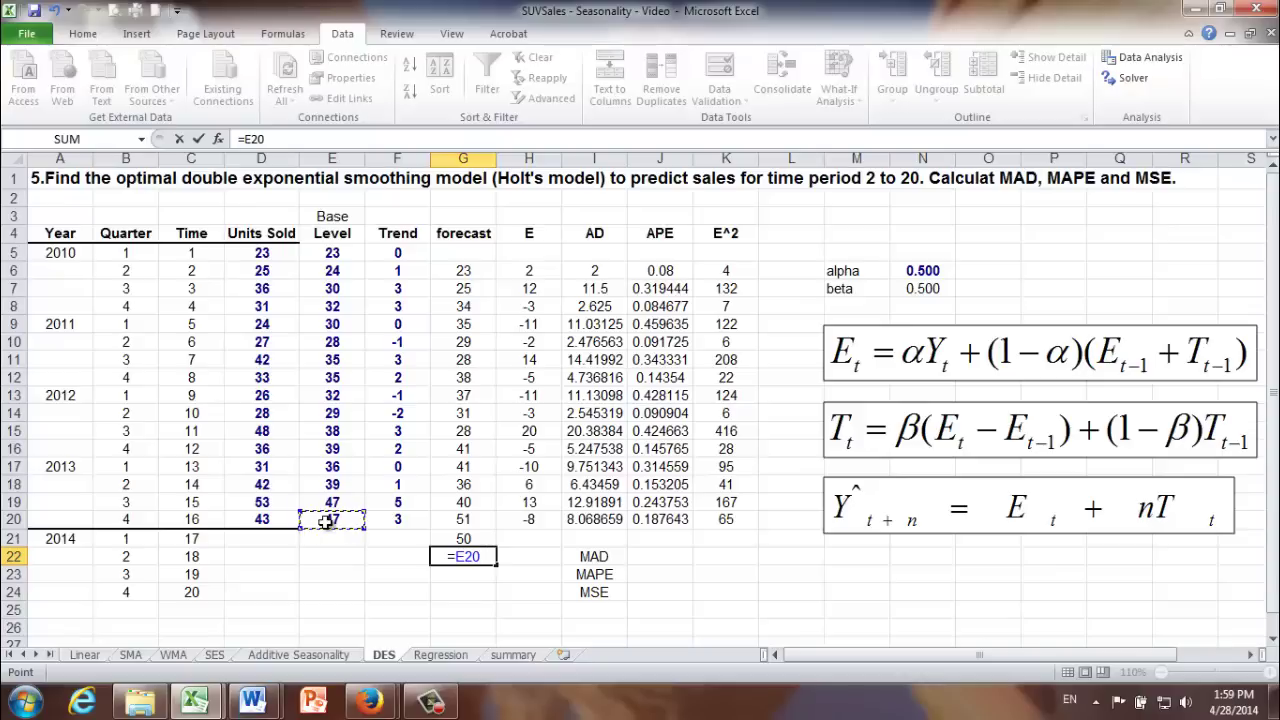
text(+2*)
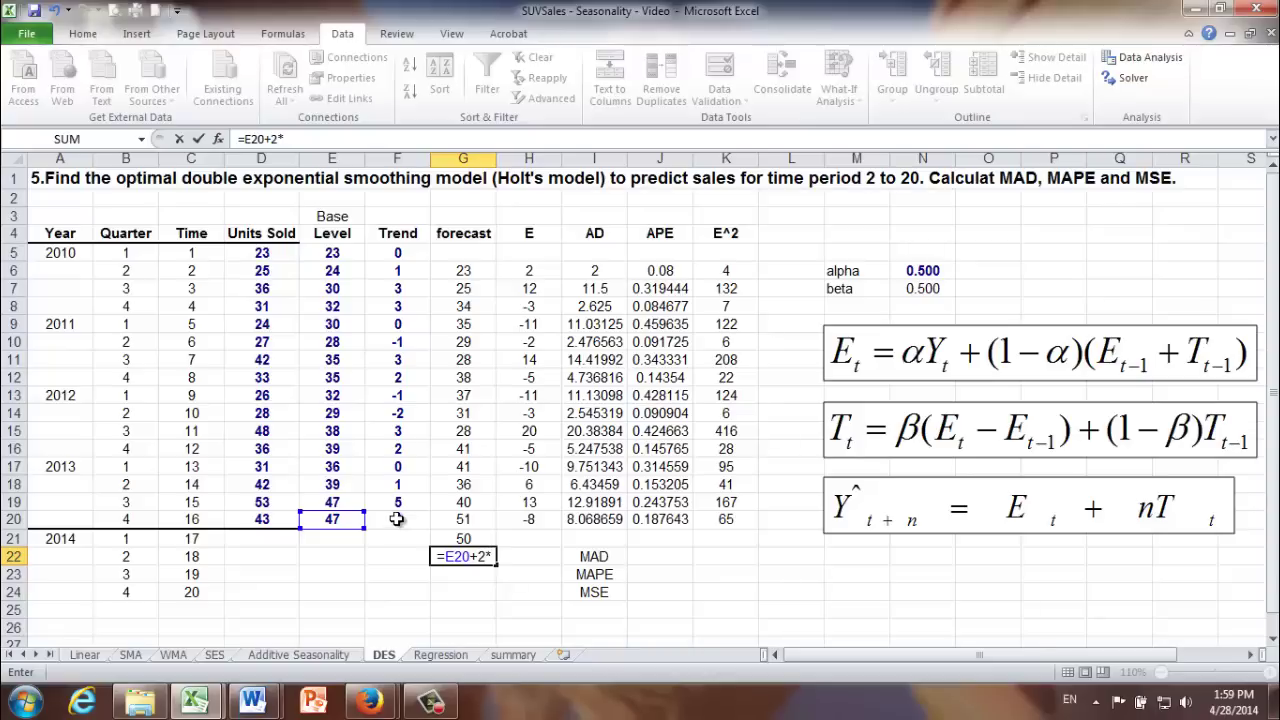
click(397, 519)
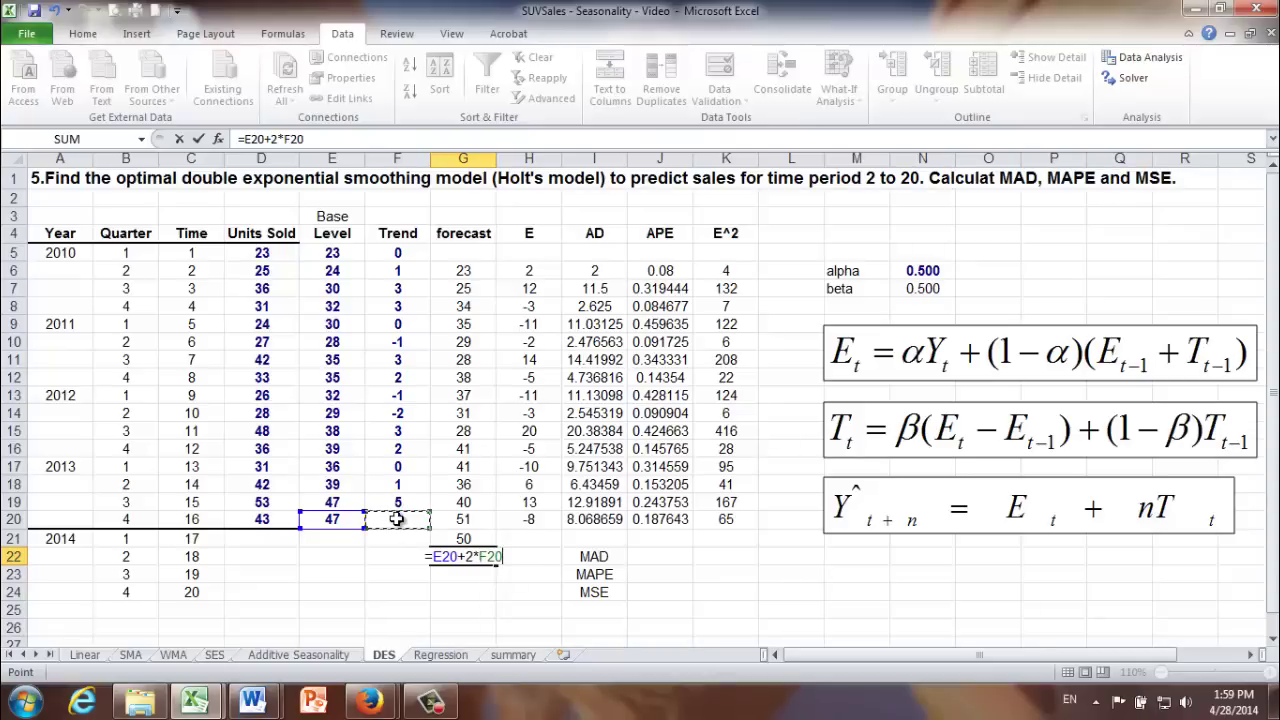
key(Return)
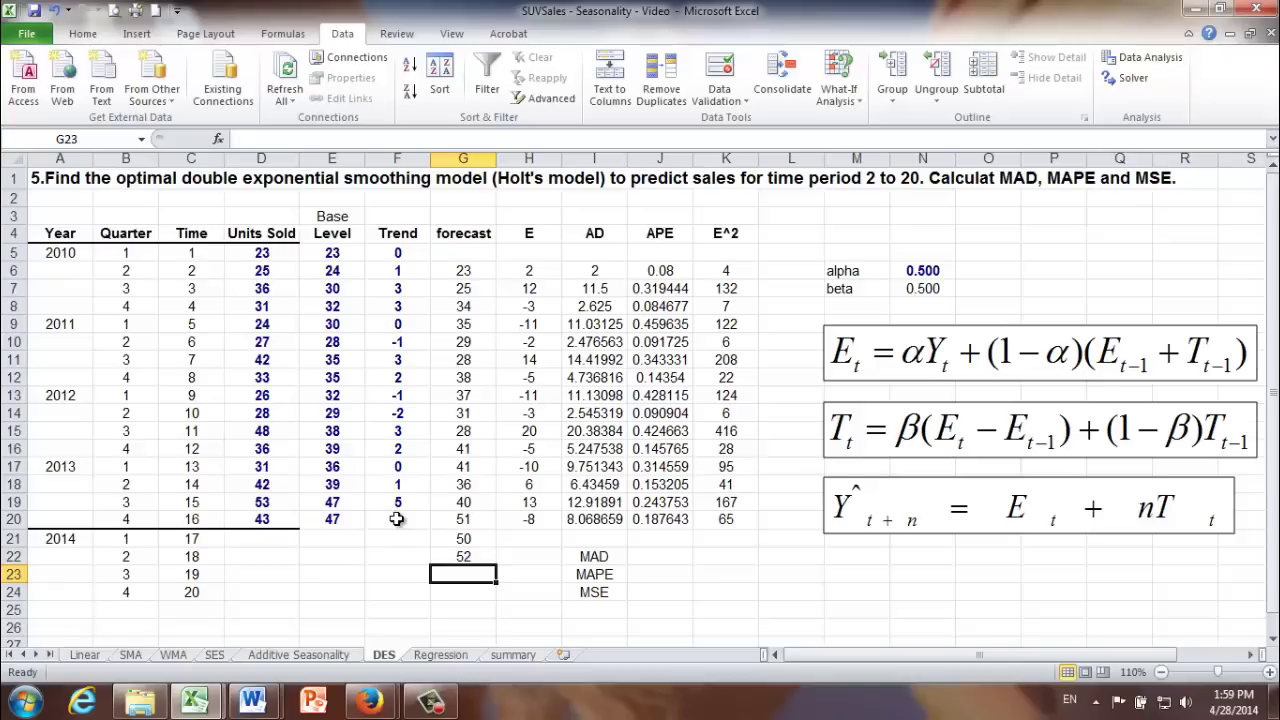
- Enter the period 19 forecast in G23 as the last base level plus three trends with =E20+3*F20
text(=)
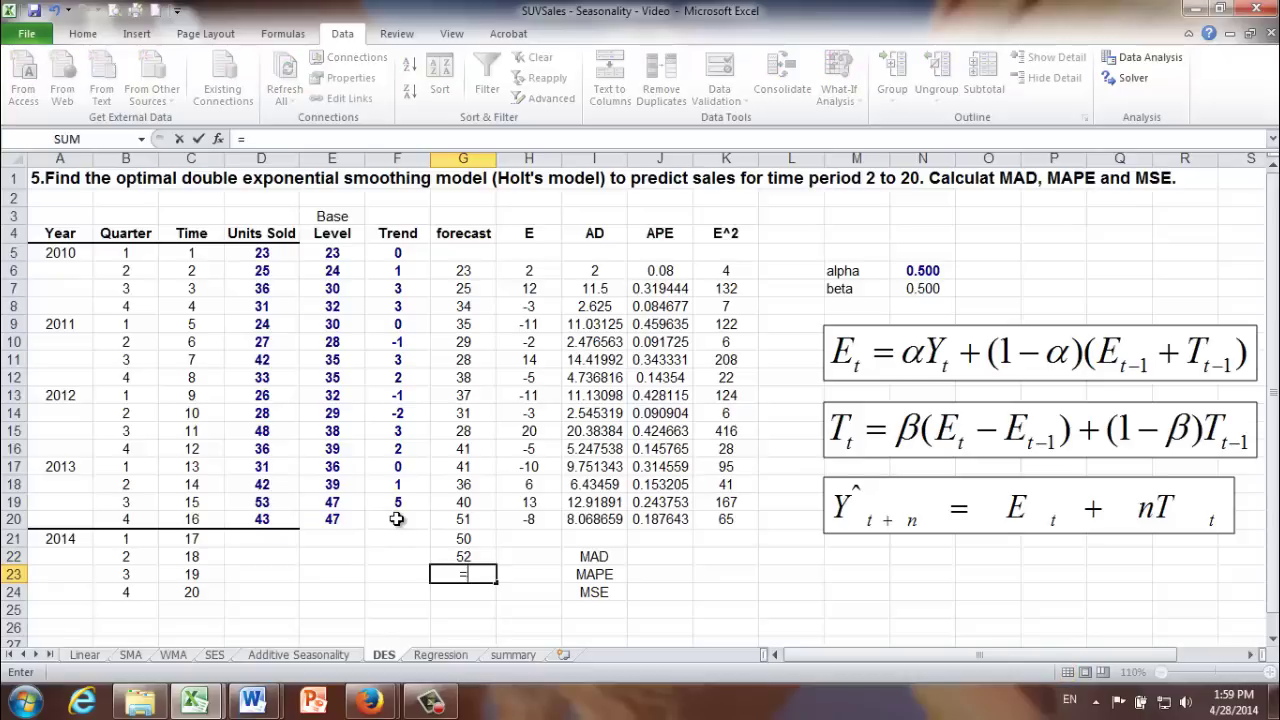
click(329, 519)
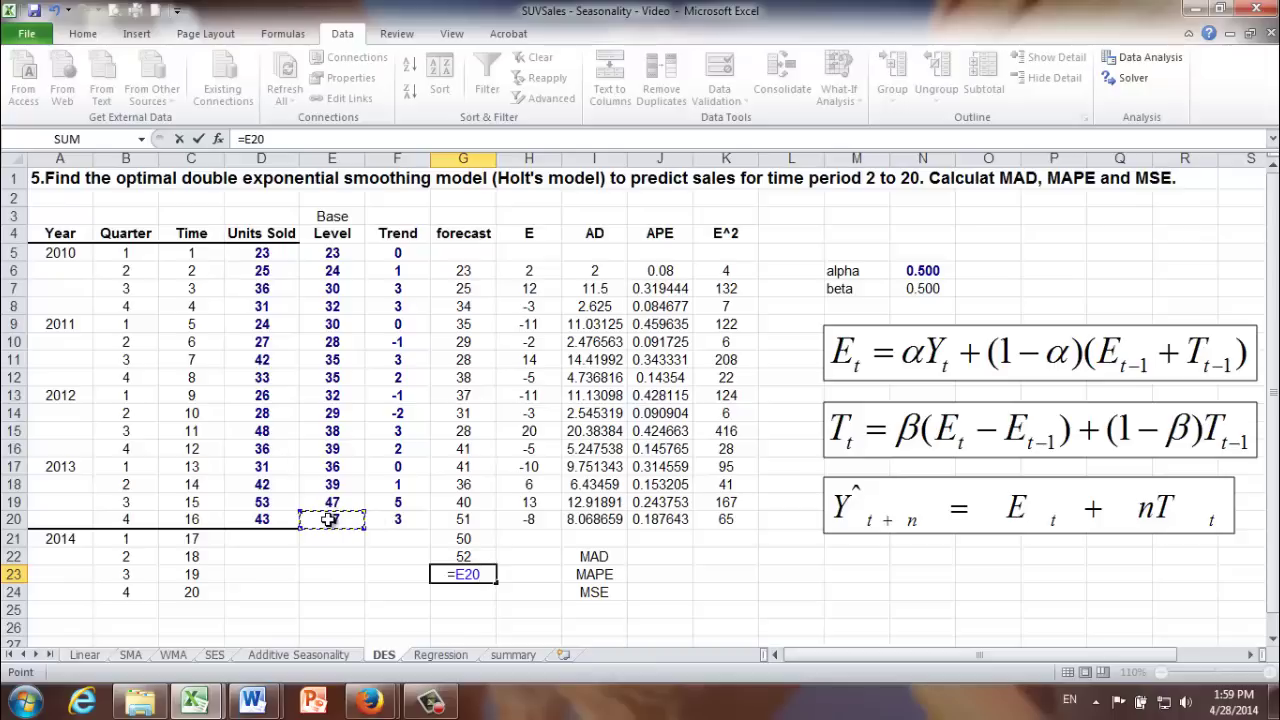
text(+3*)
click(389, 519)
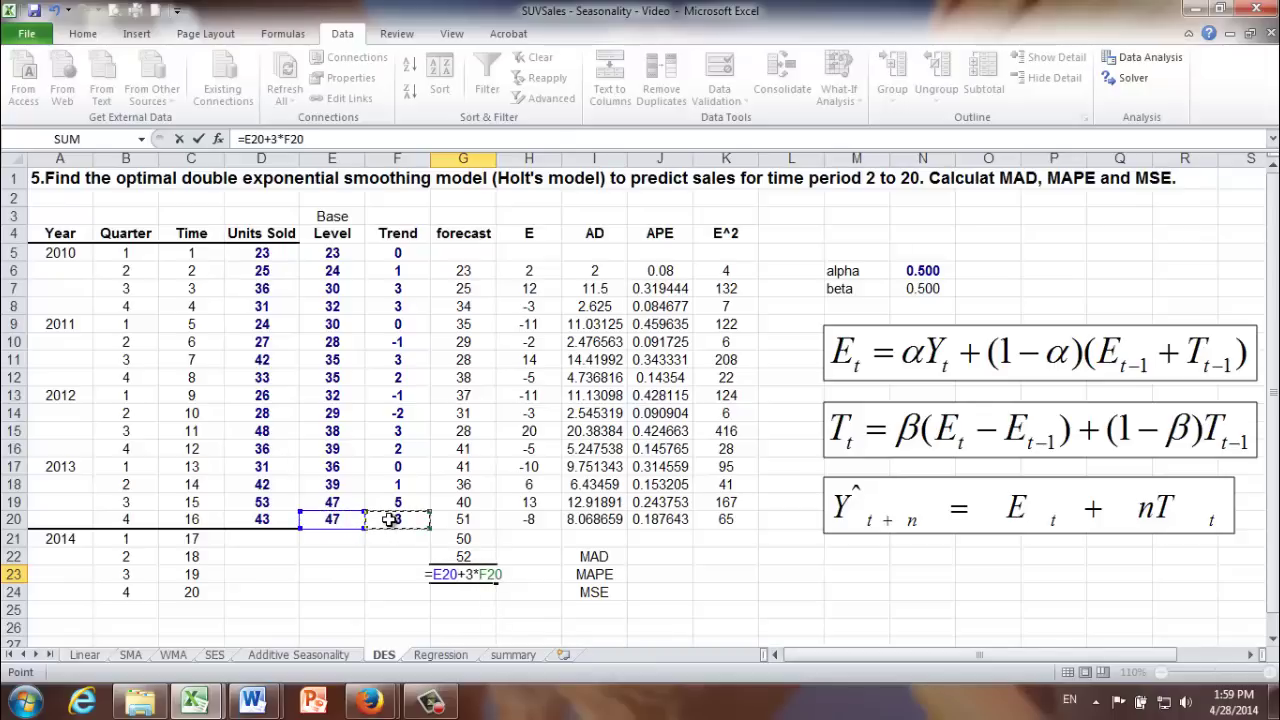
key(Return)
- Enter the period 20 forecast in G24 as the last base level plus four trends with =E20+4*F20
text(=)
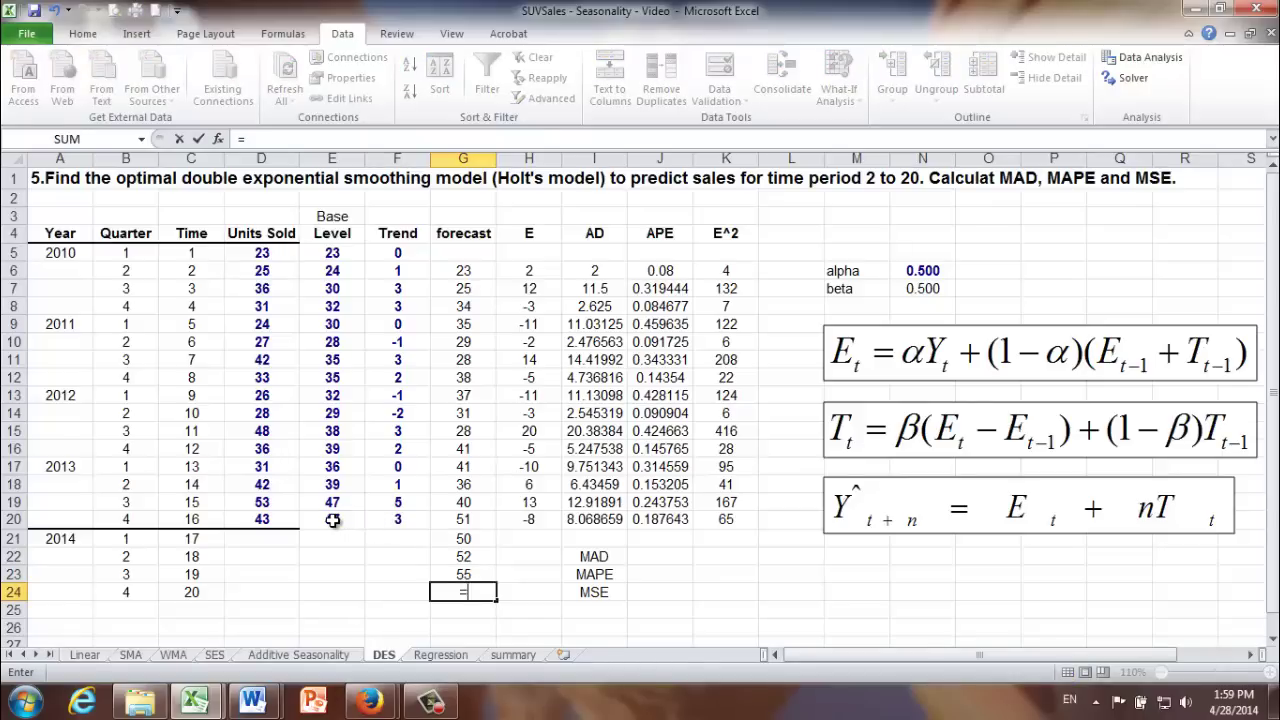
click(332, 519)
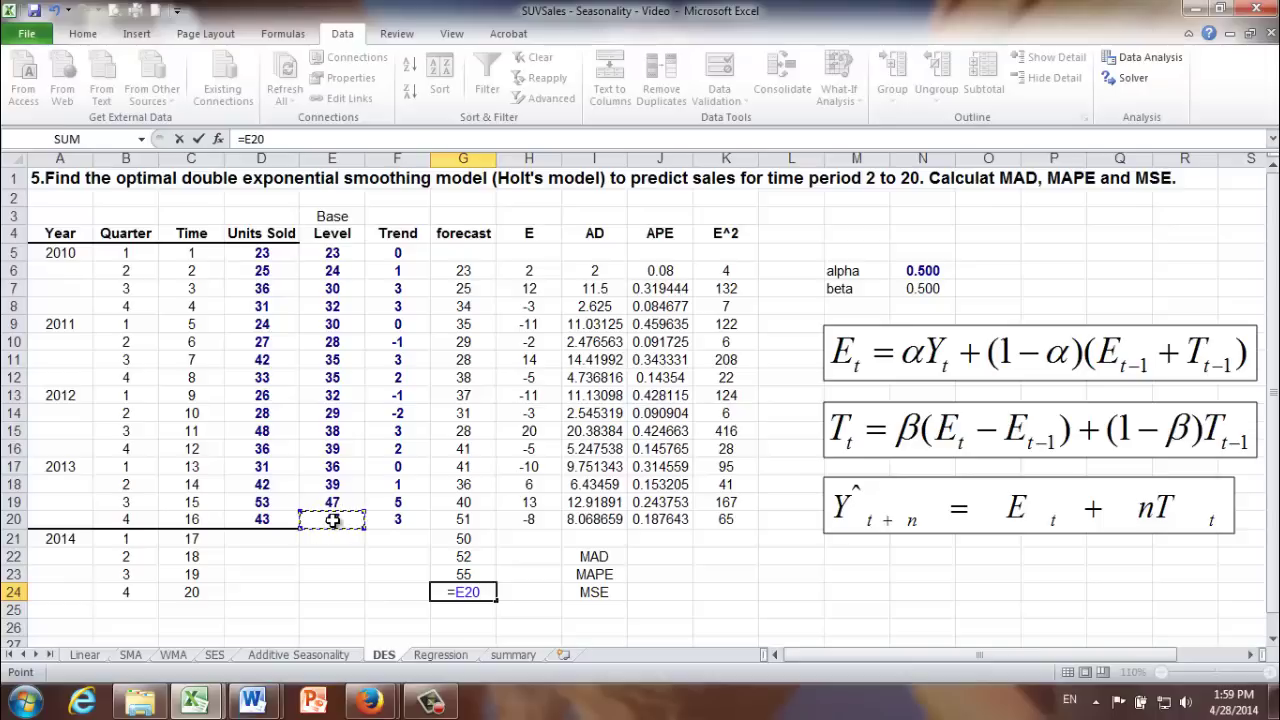
text(+4*)
click(394, 519)
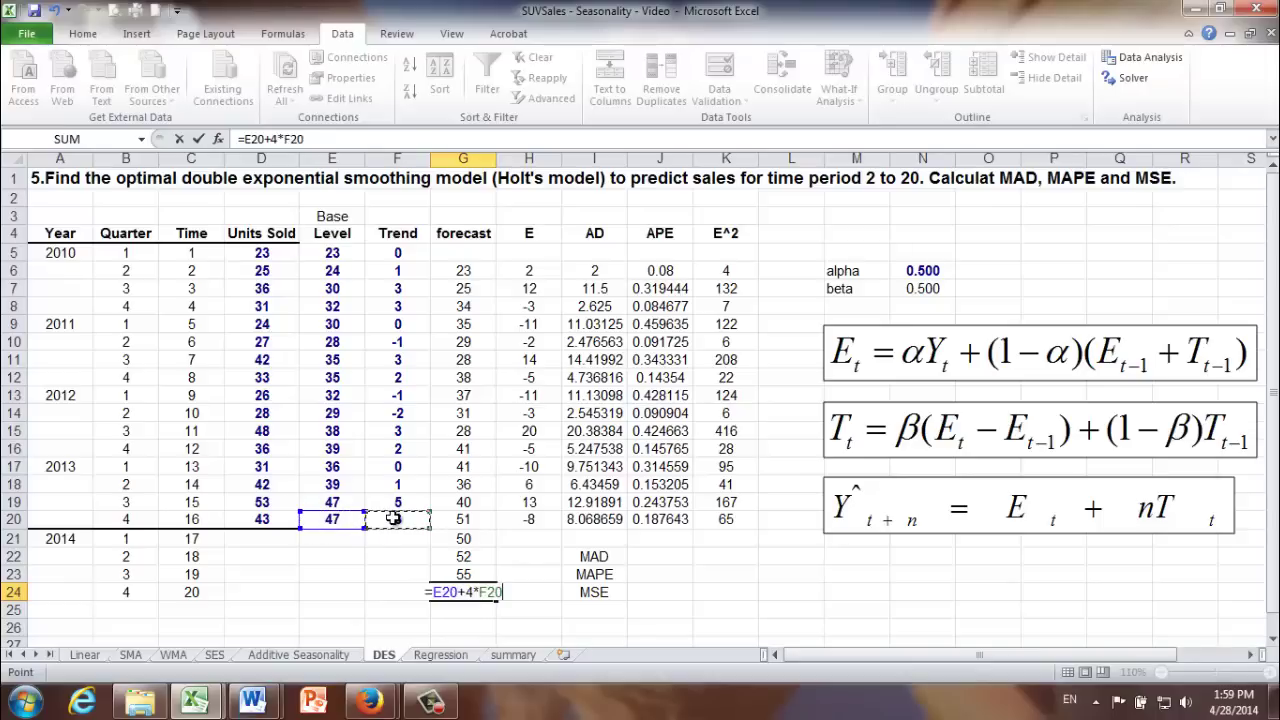
key(Return)
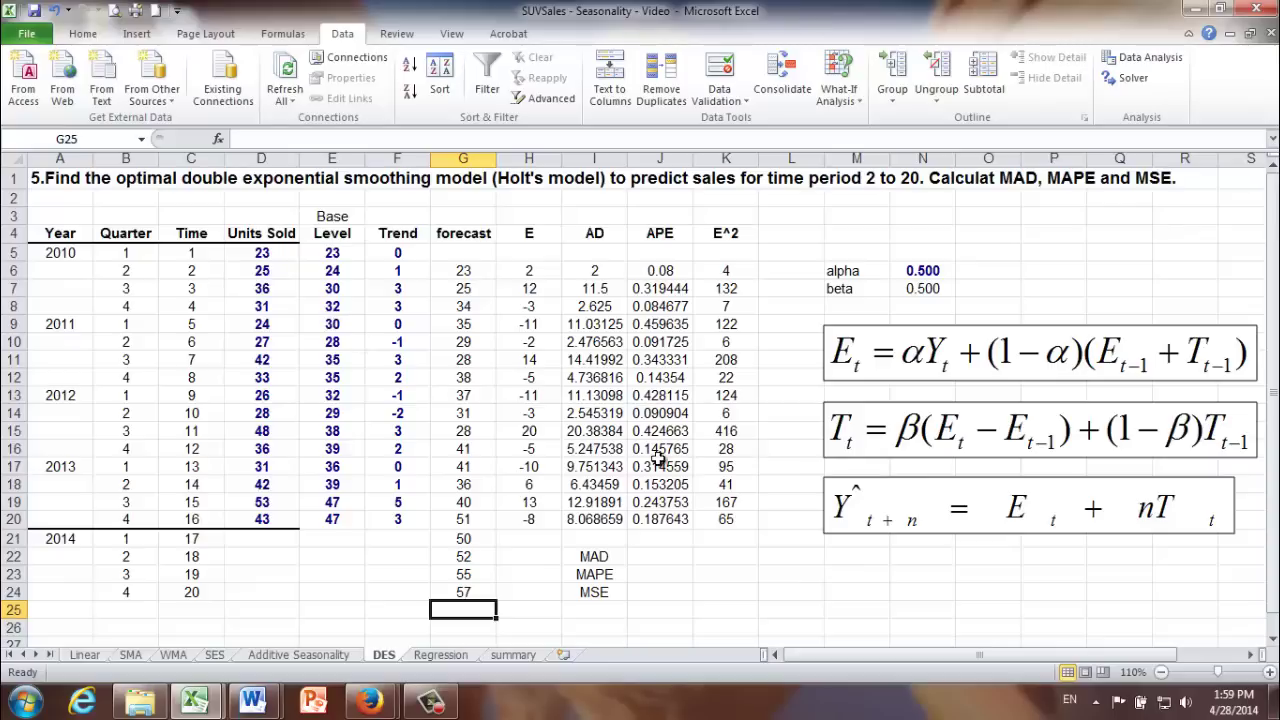
- Calculate the MAD in J22 as the average of the absolute deviations with =average(I6:I20)
click(644, 560)
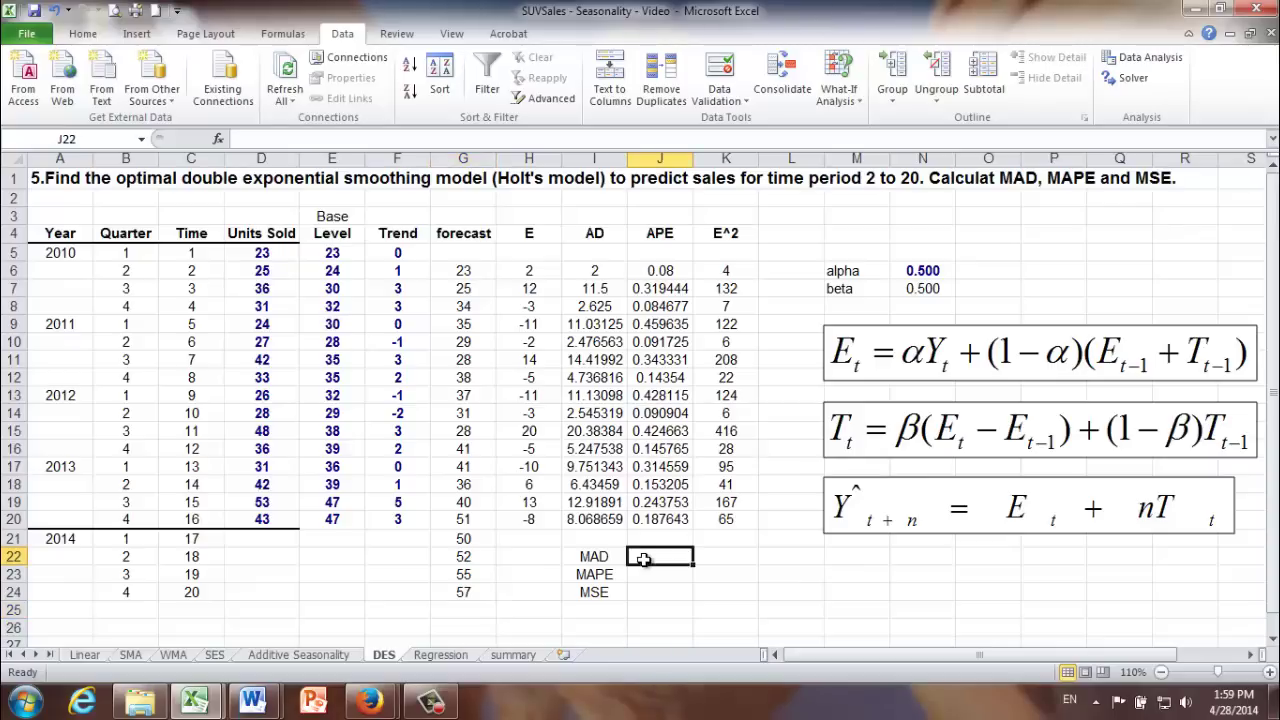
text(=aver)
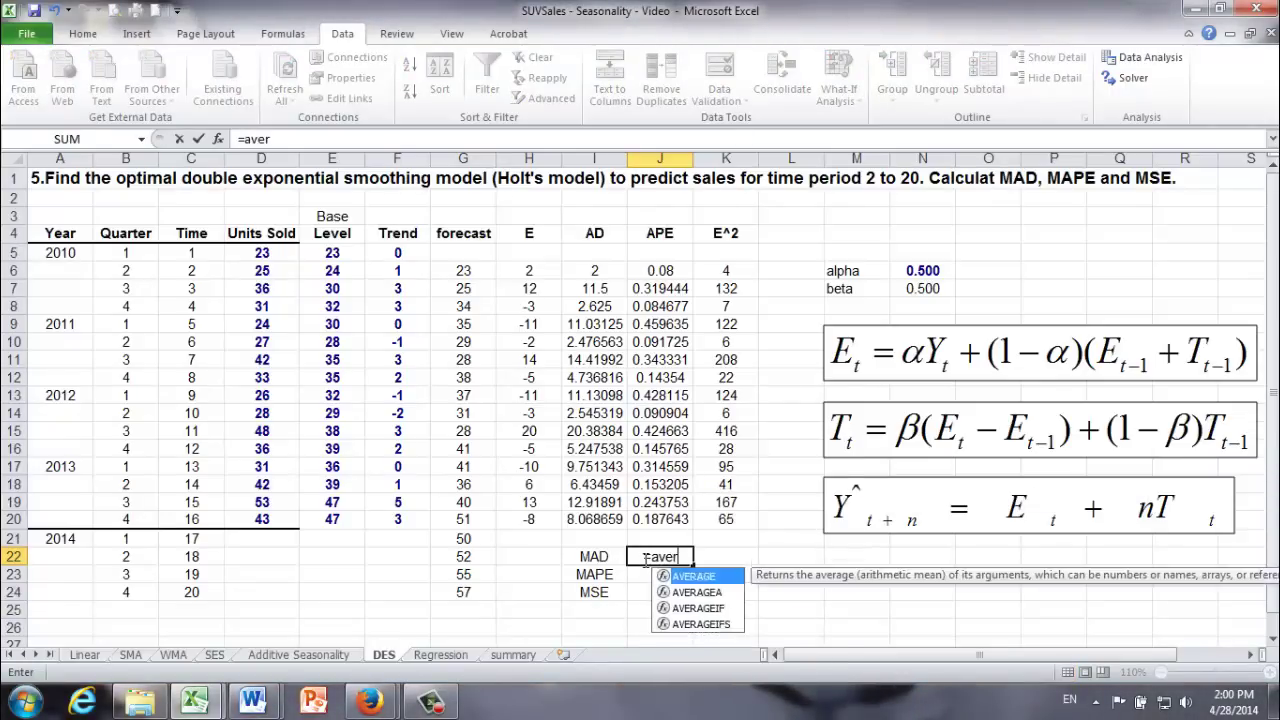
text(age()
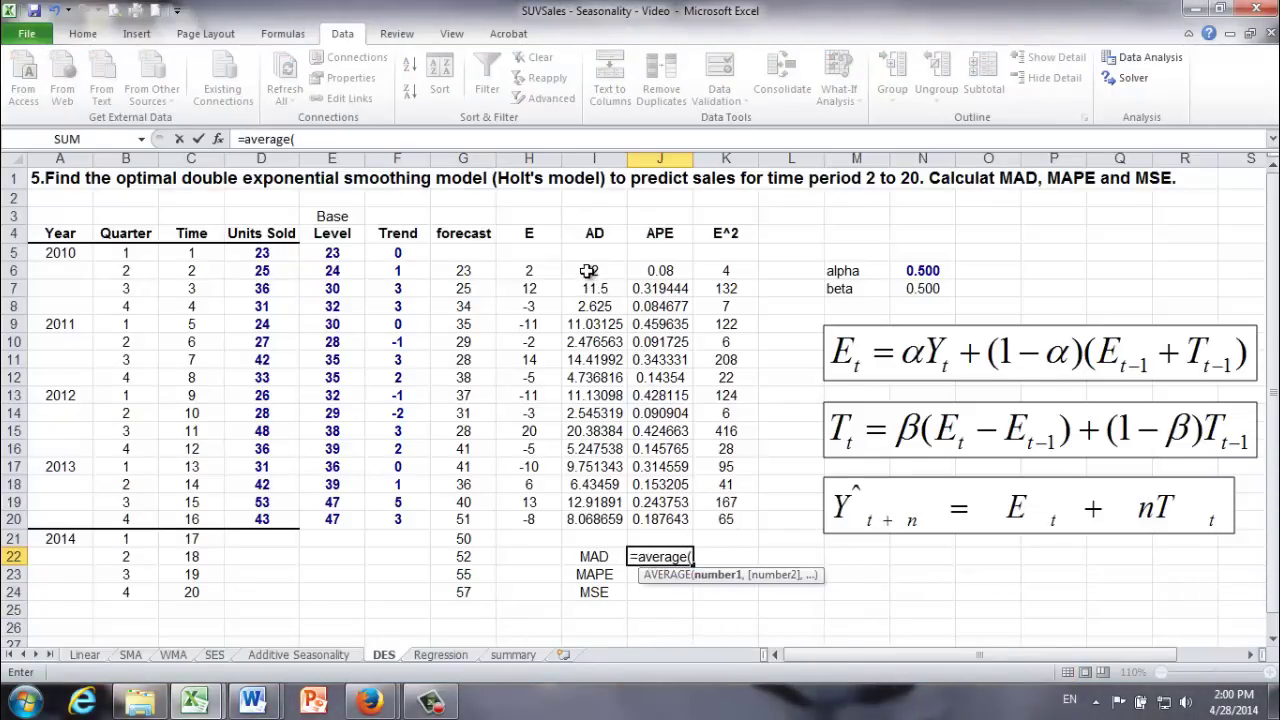
drag(589, 271, 607, 517)
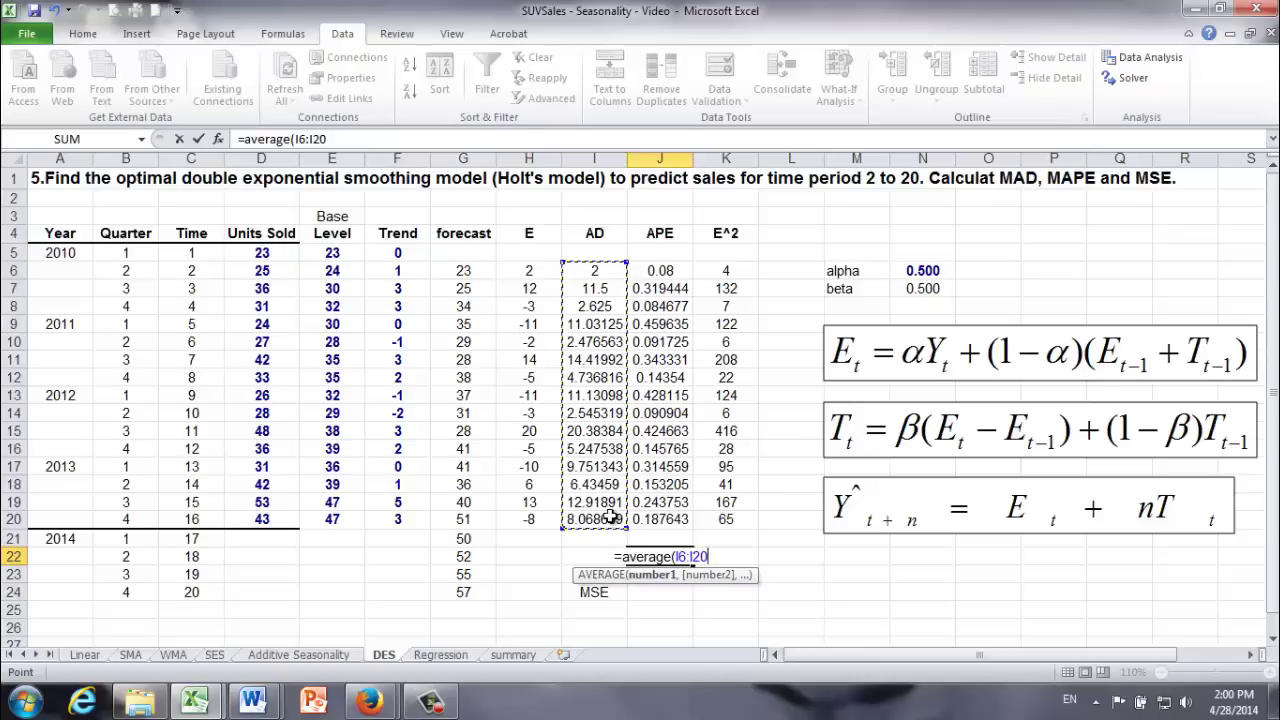
key(Return)
- Calculate the MAPE in J23 as a percentage of the averaged APE values with =average(J6:J20)*100
text(=ave)
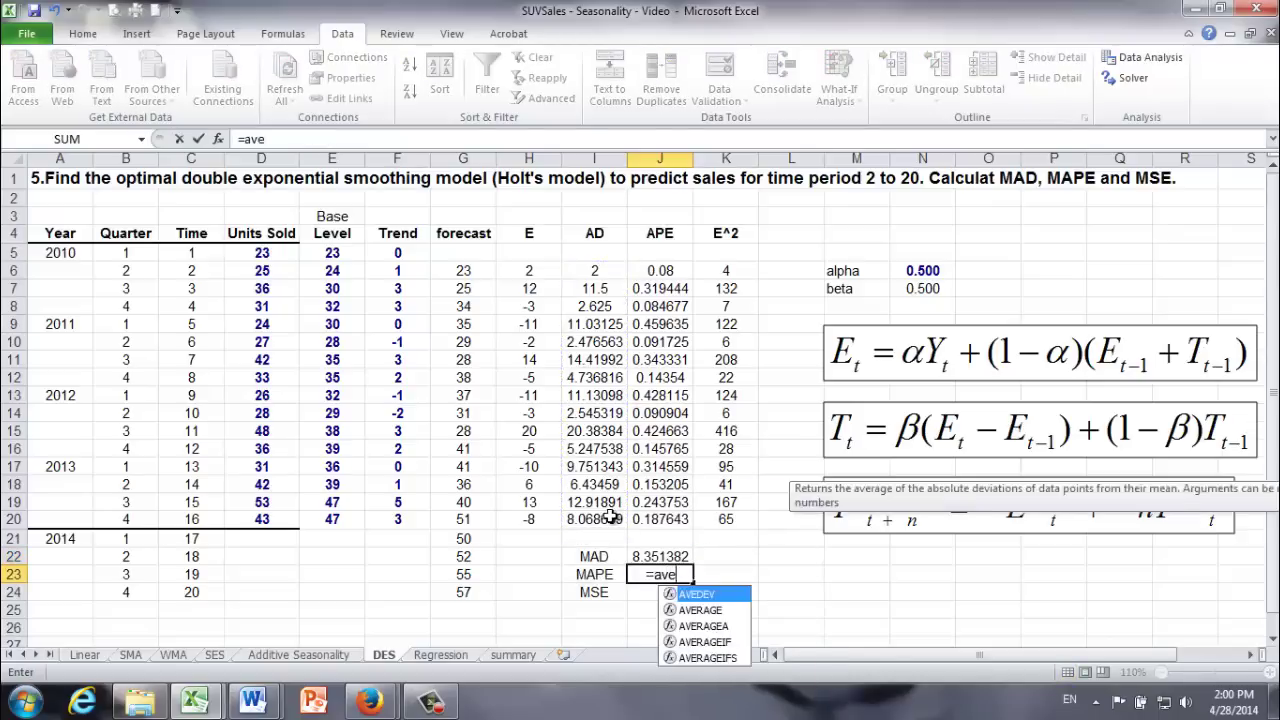
text(rage()
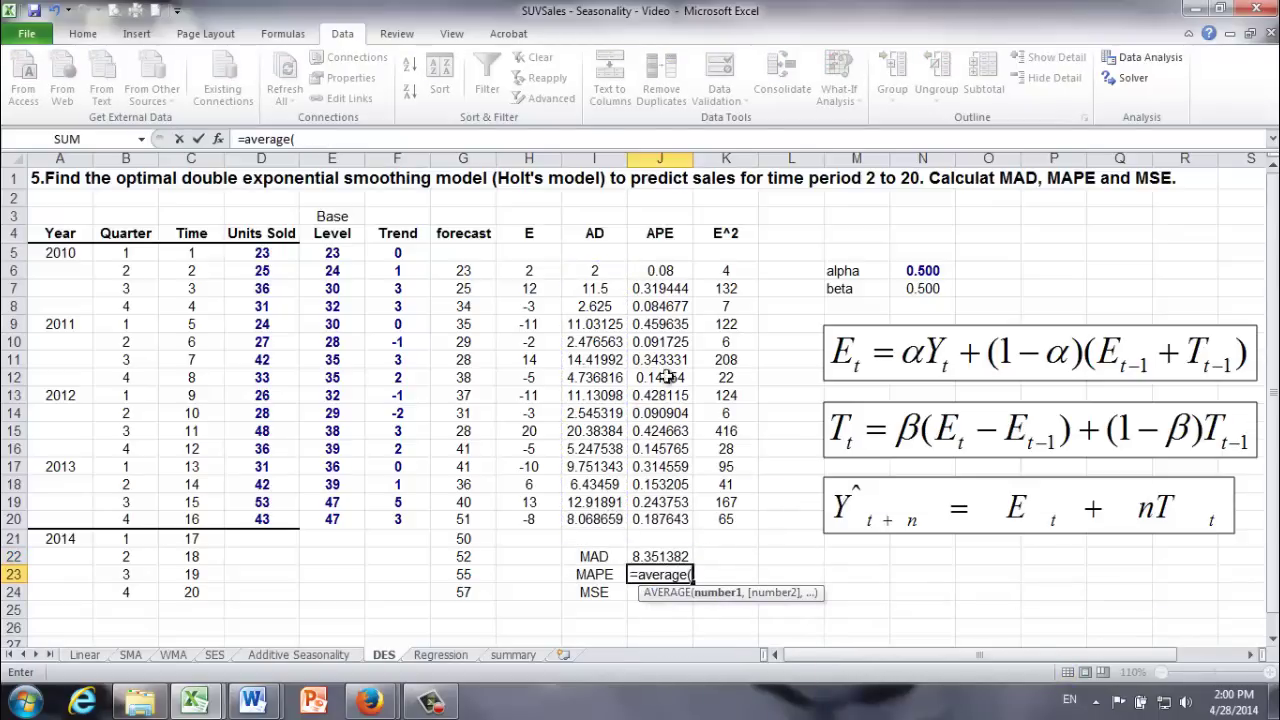
drag(657, 272, 665, 519)
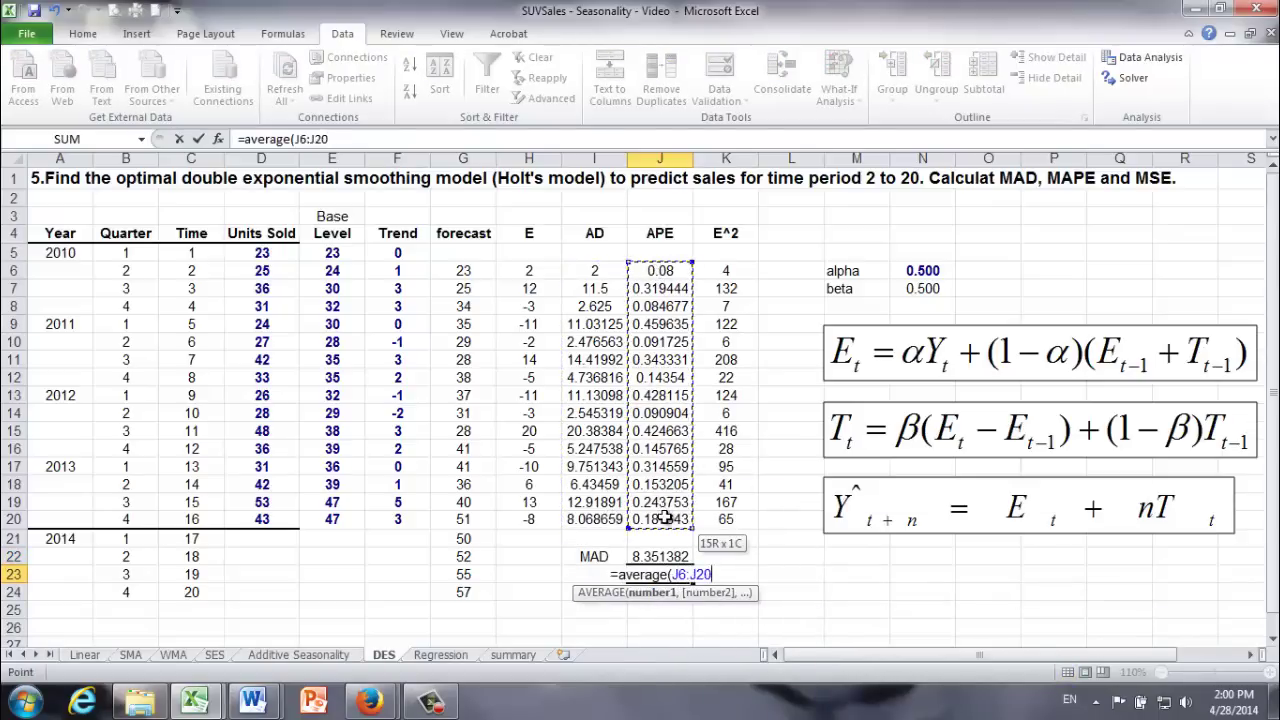
text())
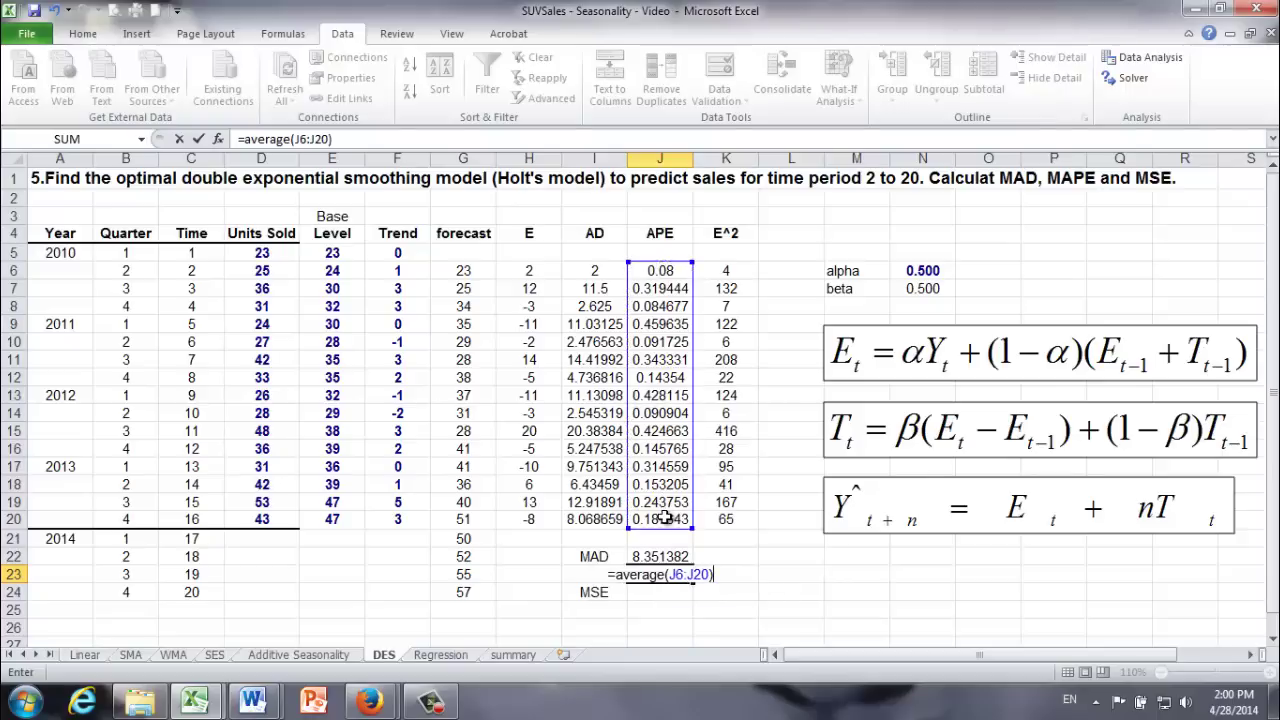
text(*100)
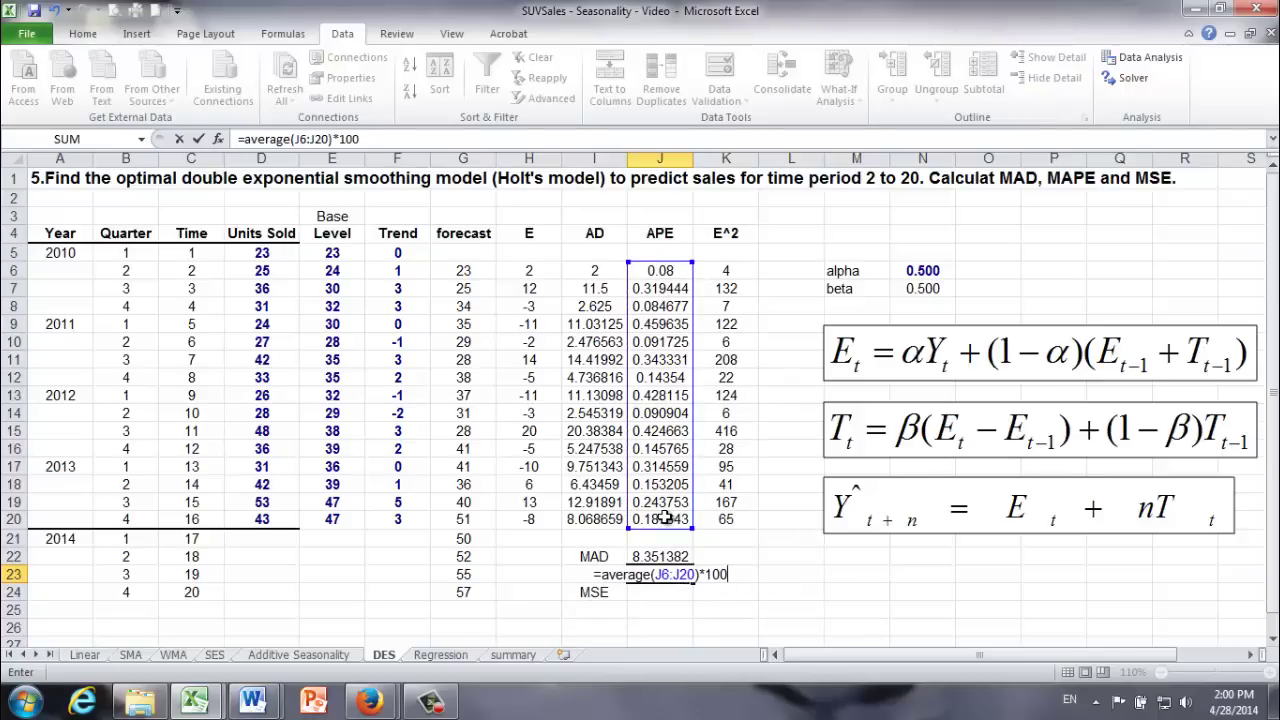
key(Return)
- Calculate the MSE in J24 as the average of the squared errors with =average(K6:K20)
text(=)
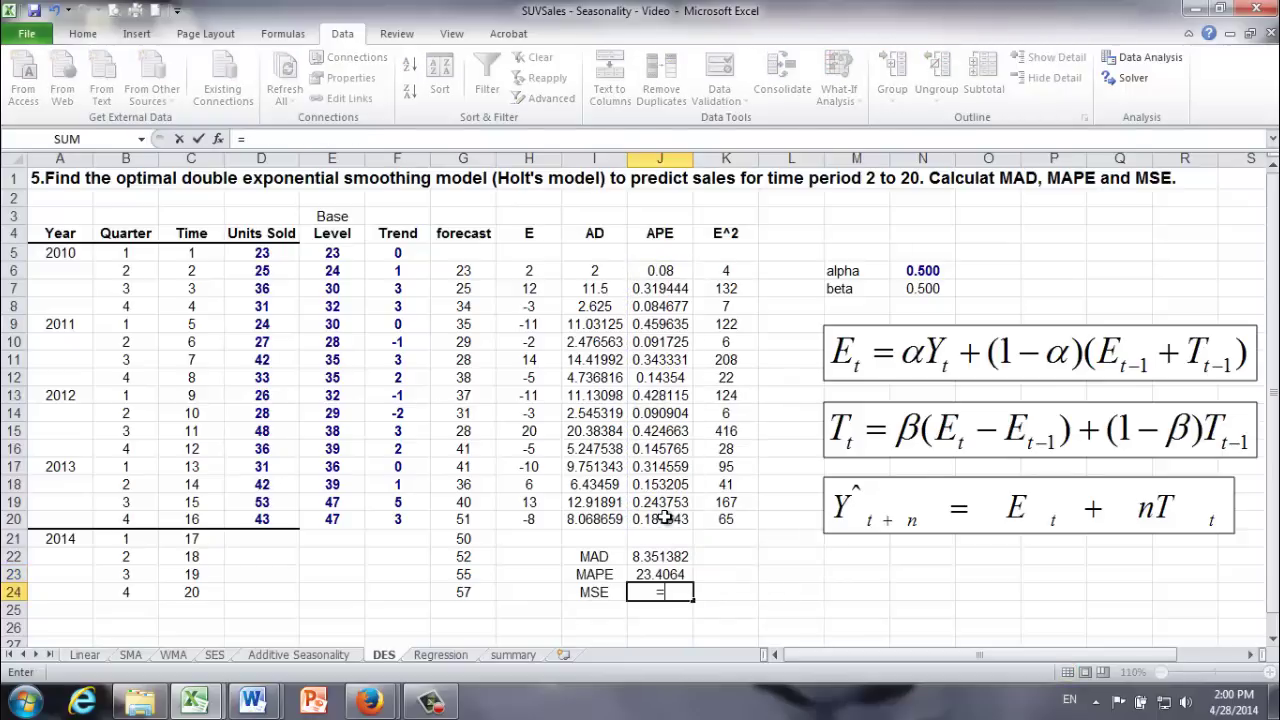
text(average()
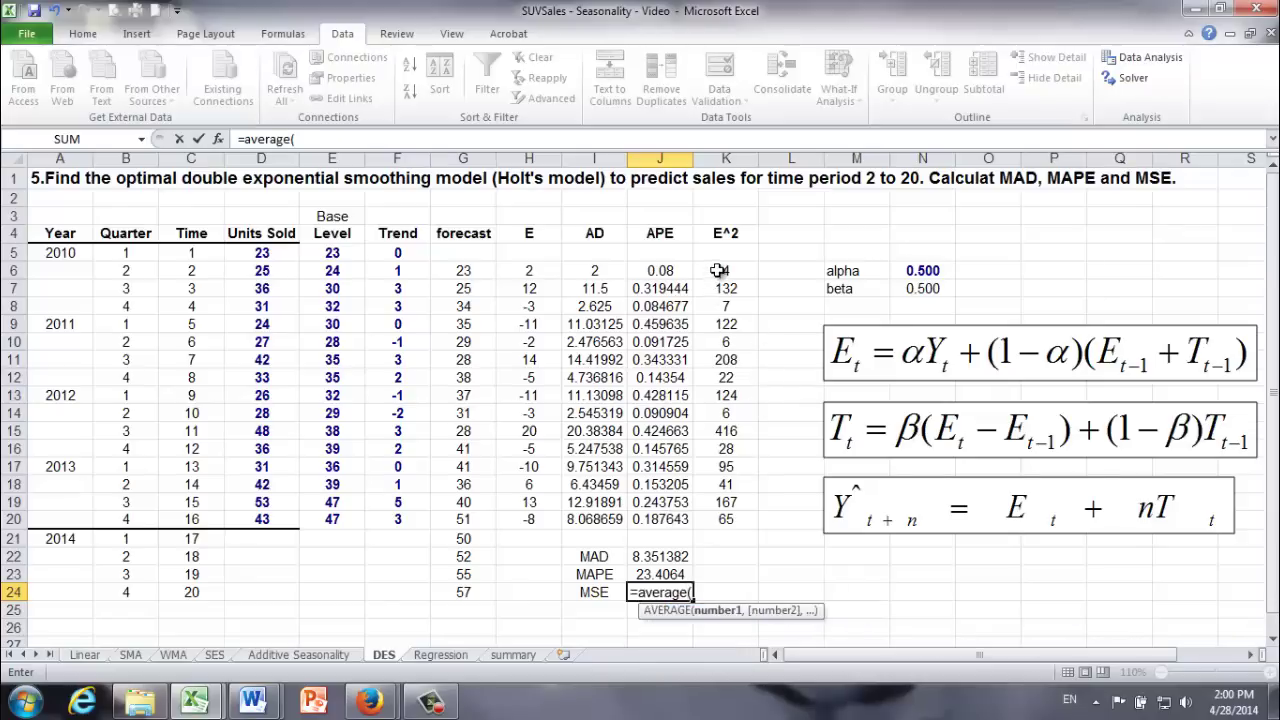
drag(722, 270, 728, 515)
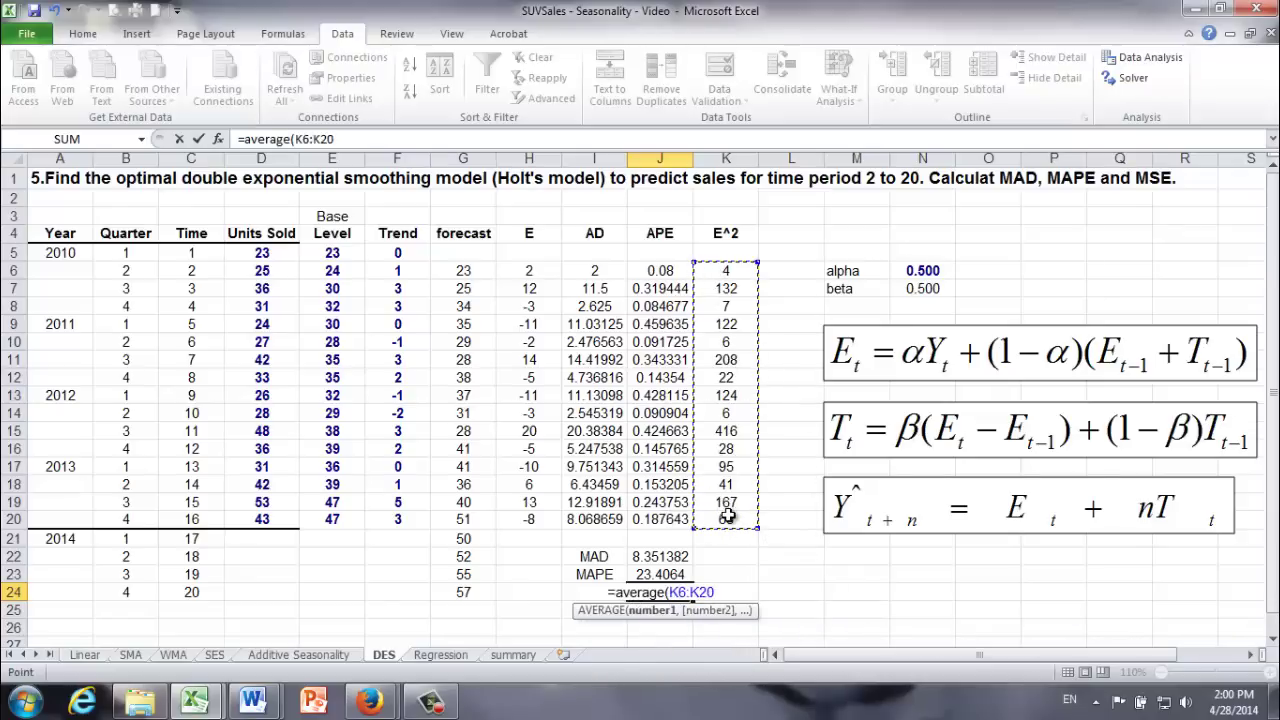
text())
key(Return)
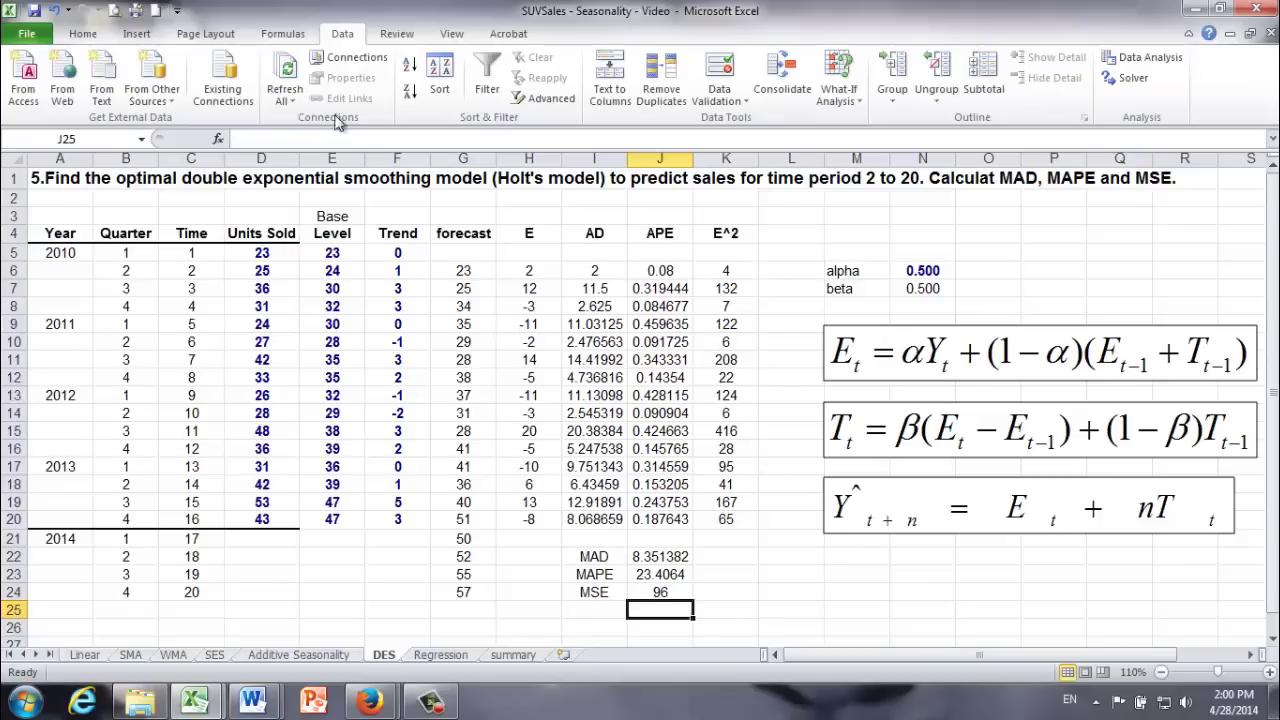
- Open Solver and reset all its options and cell selections
click(1134, 80)
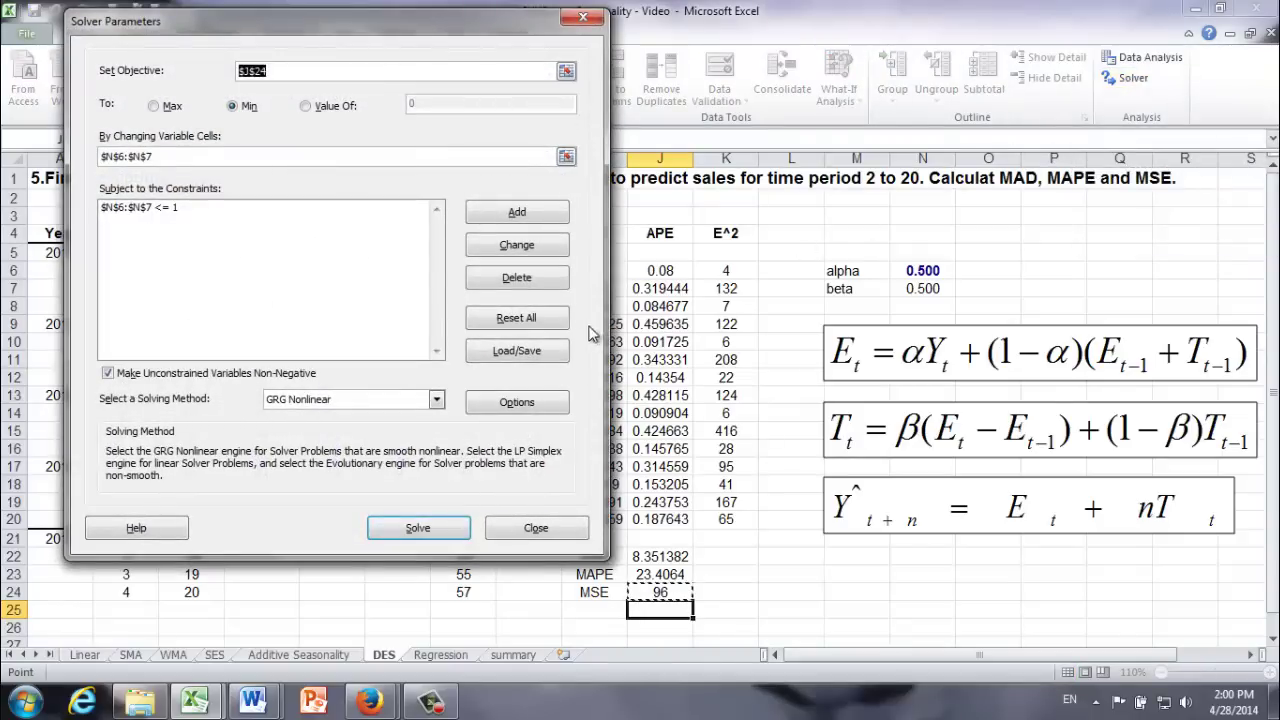
click(519, 322)
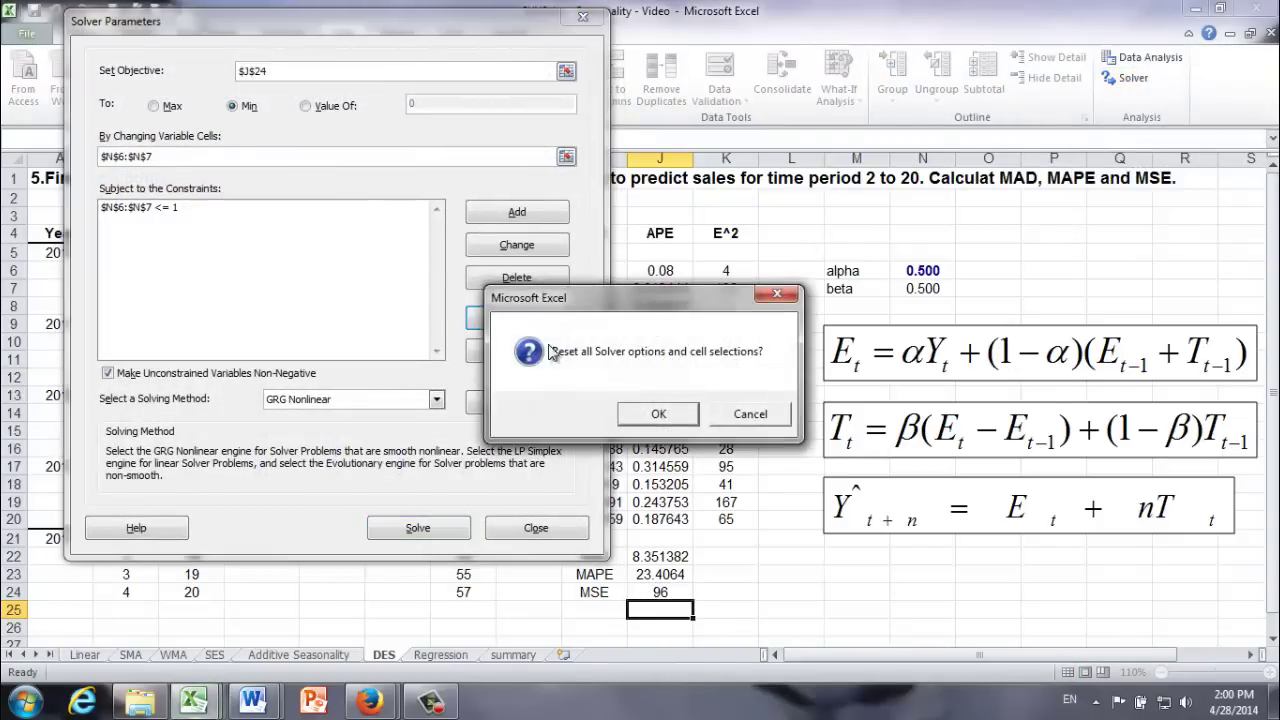
click(674, 413)
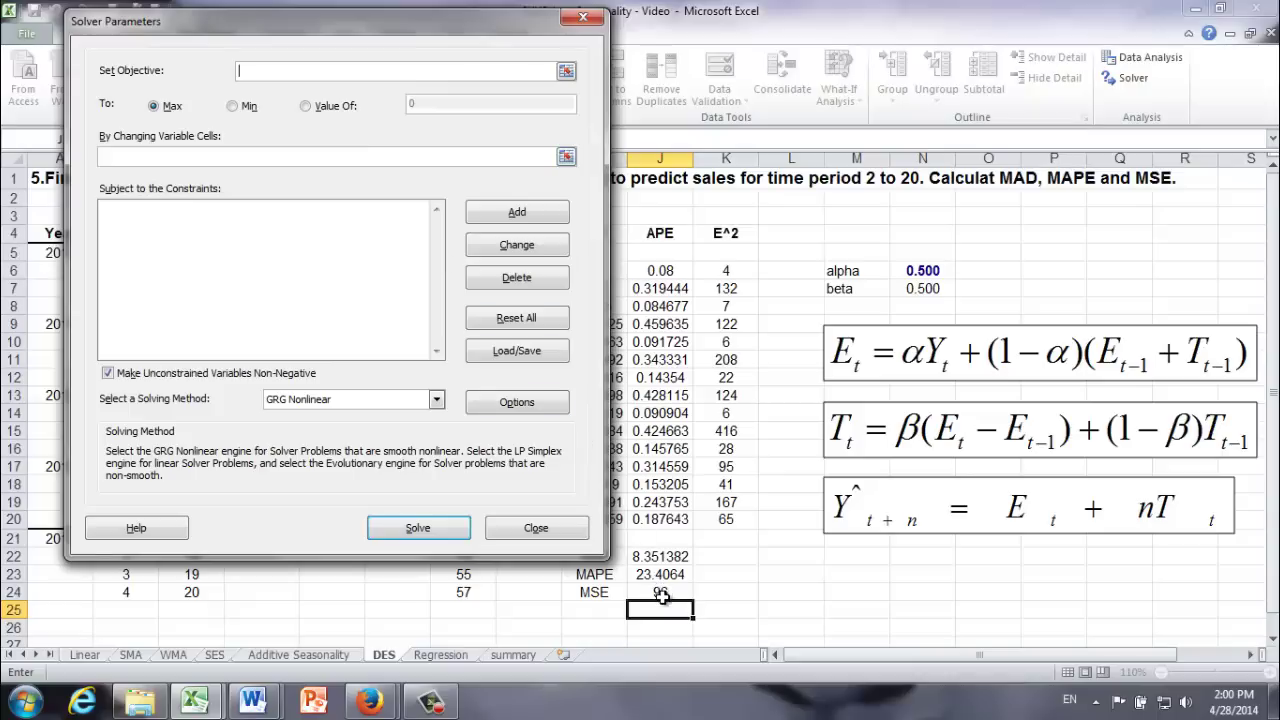
- Set Solver to minimize the MSE in J24 by changing the alpha and beta cells N6:N7
click(660, 593)
click(240, 106)
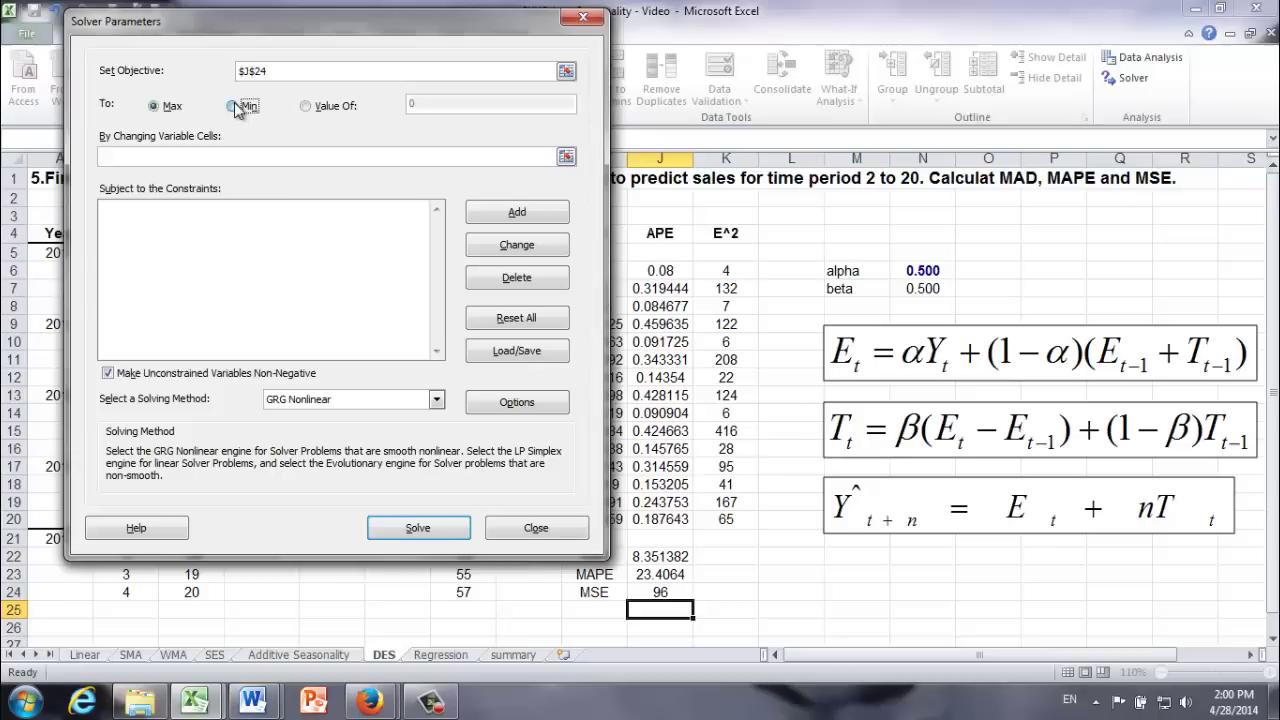
click(196, 163)
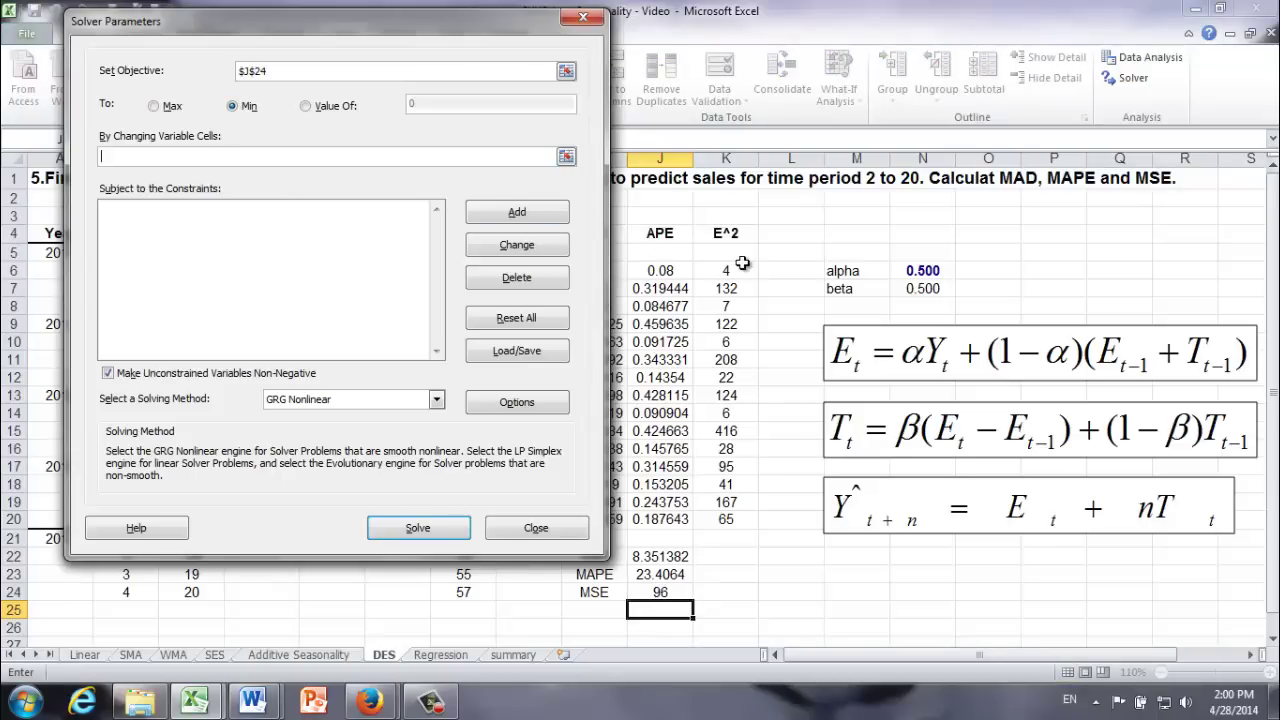
click(918, 269)
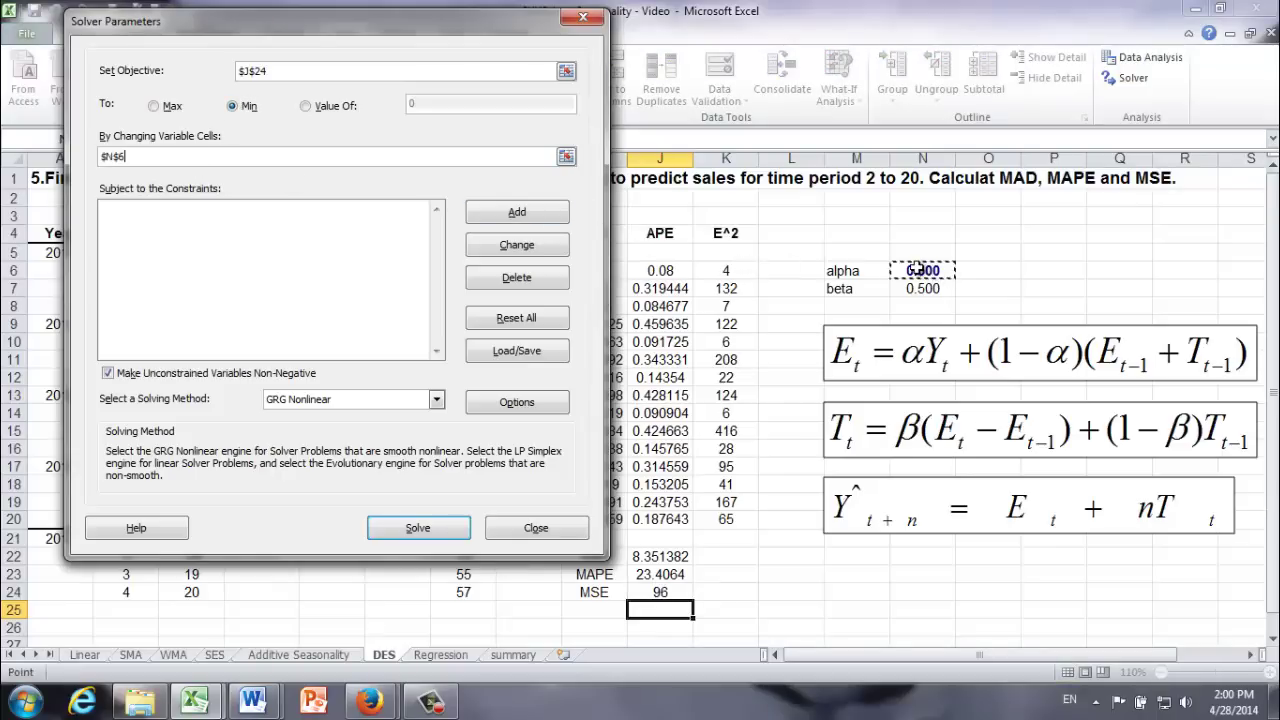
drag(918, 269, 916, 288)
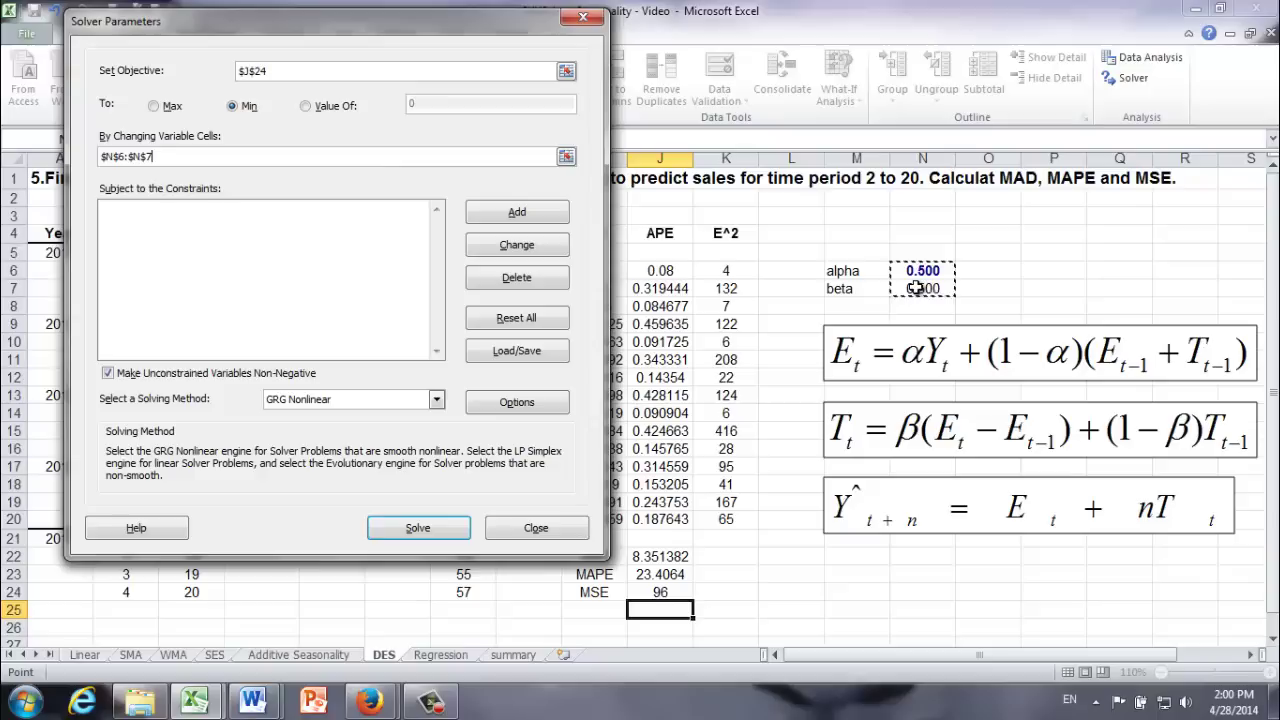
- Add a Solver constraint that keeps alpha and beta in N6:N7 less than or equal to 1
click(518, 214)
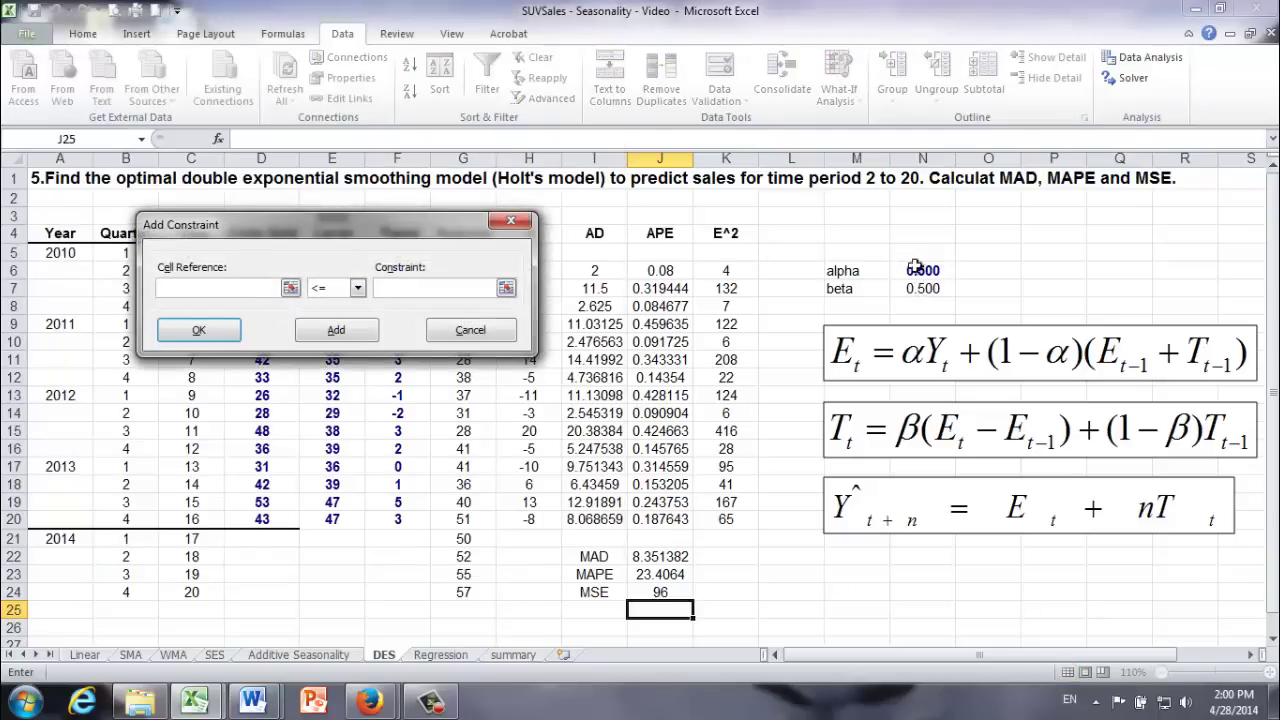
drag(928, 270, 922, 288)
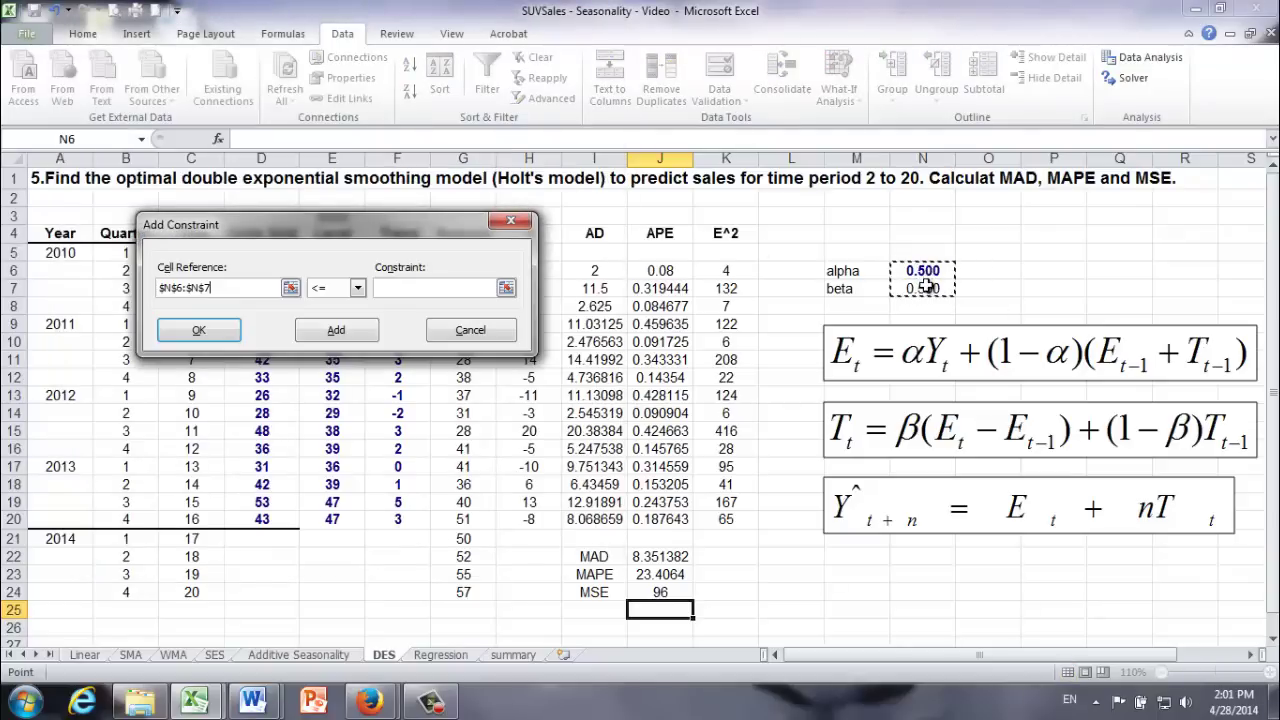
click(406, 287)
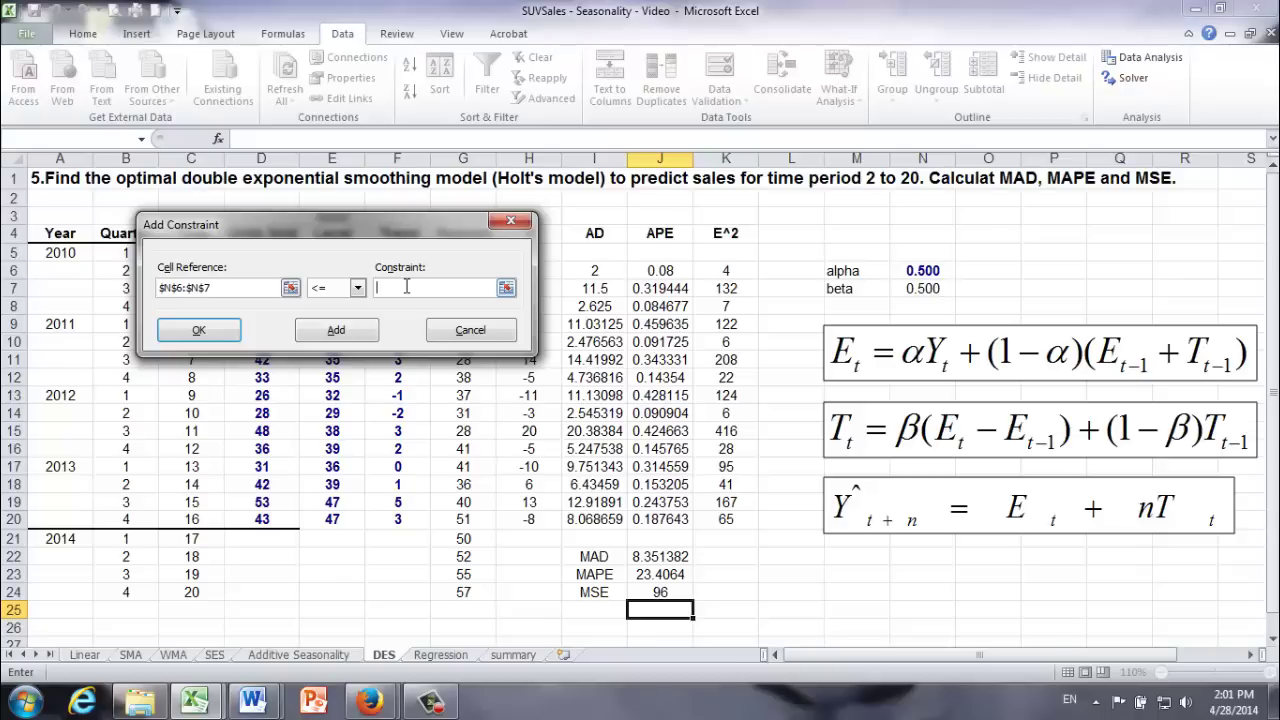
text(1)
click(221, 339)
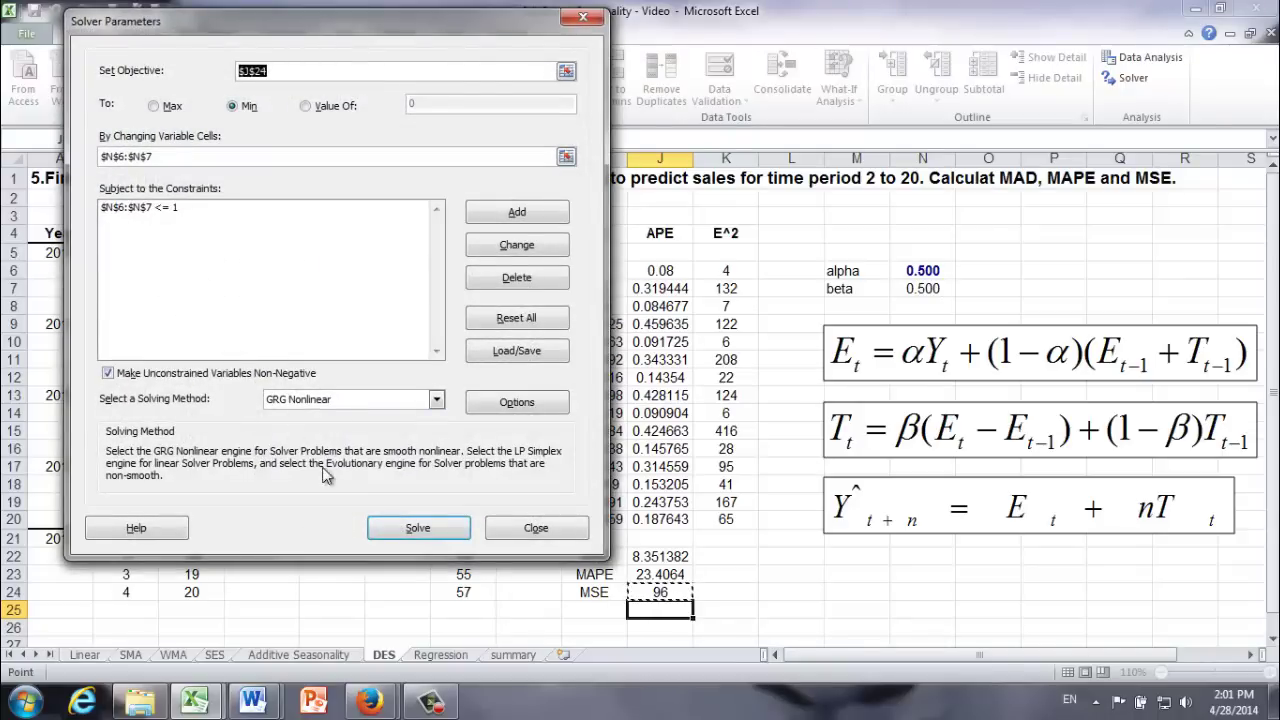
- Solve with GRG Nonlinear and non-negative unconstrained variables, keep the Solver solution, and select the MSE cell J24
click(109, 379)
click(109, 379)
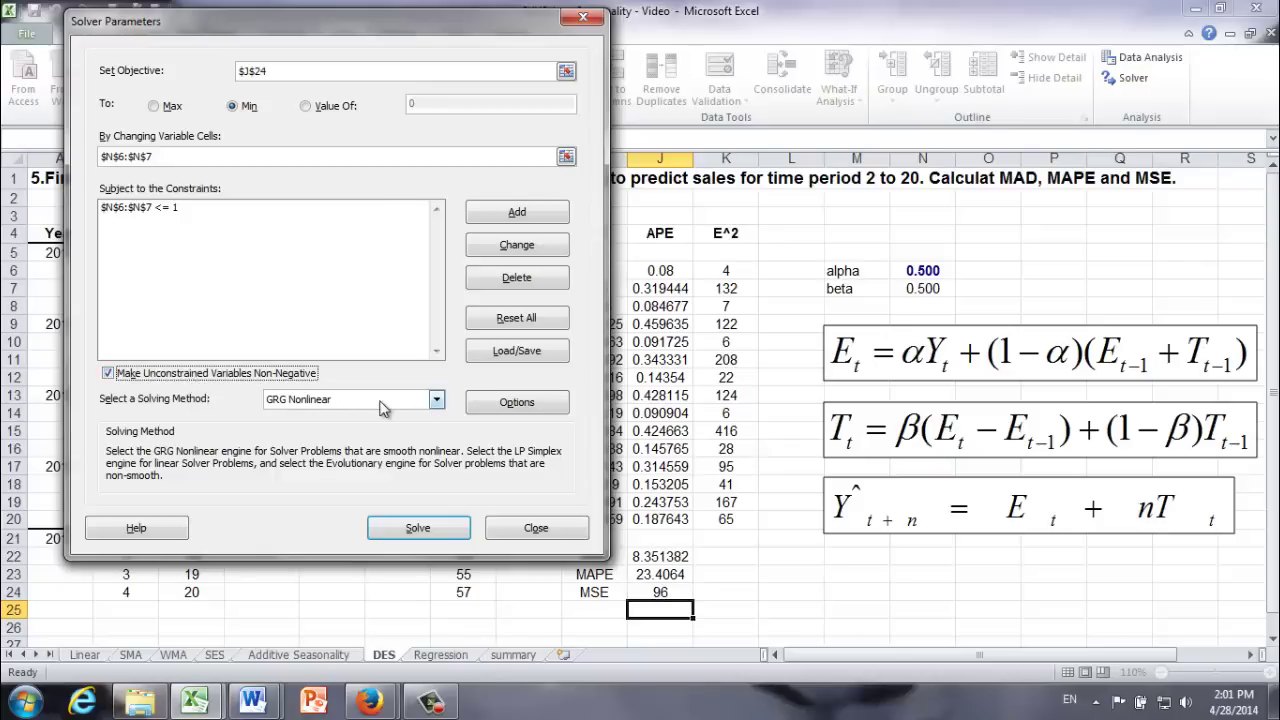
click(418, 530)
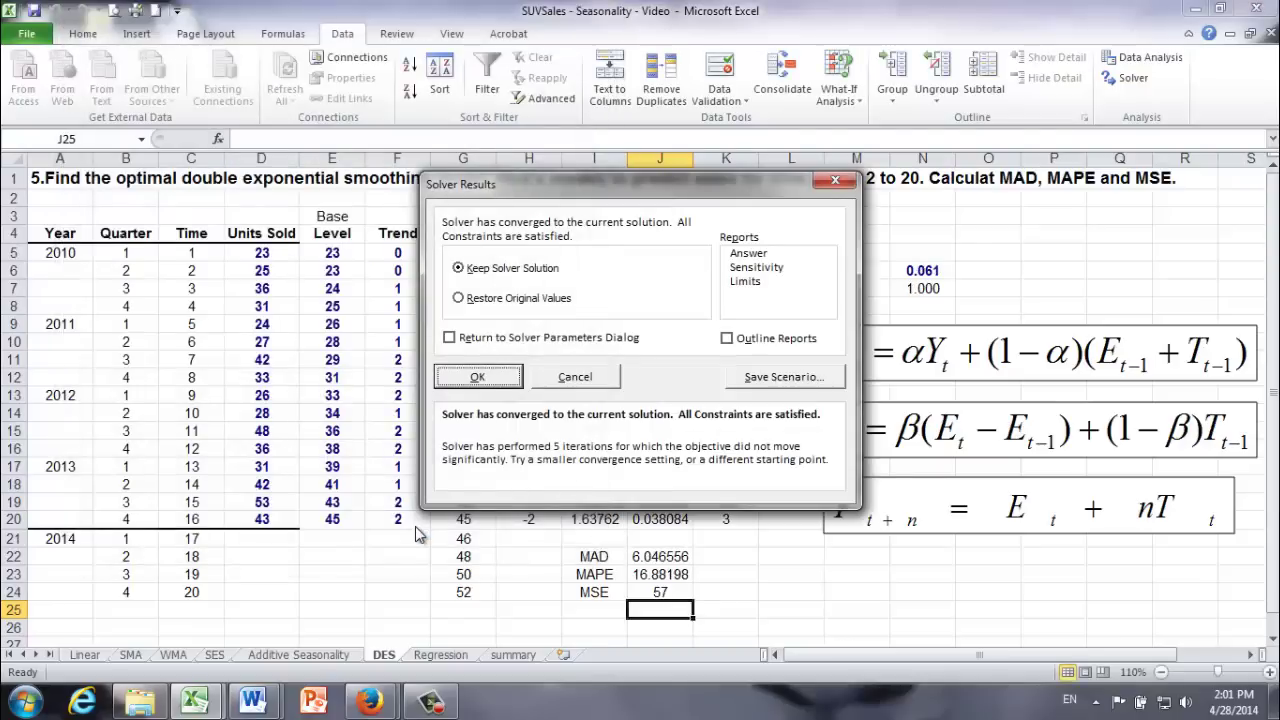
click(477, 378)
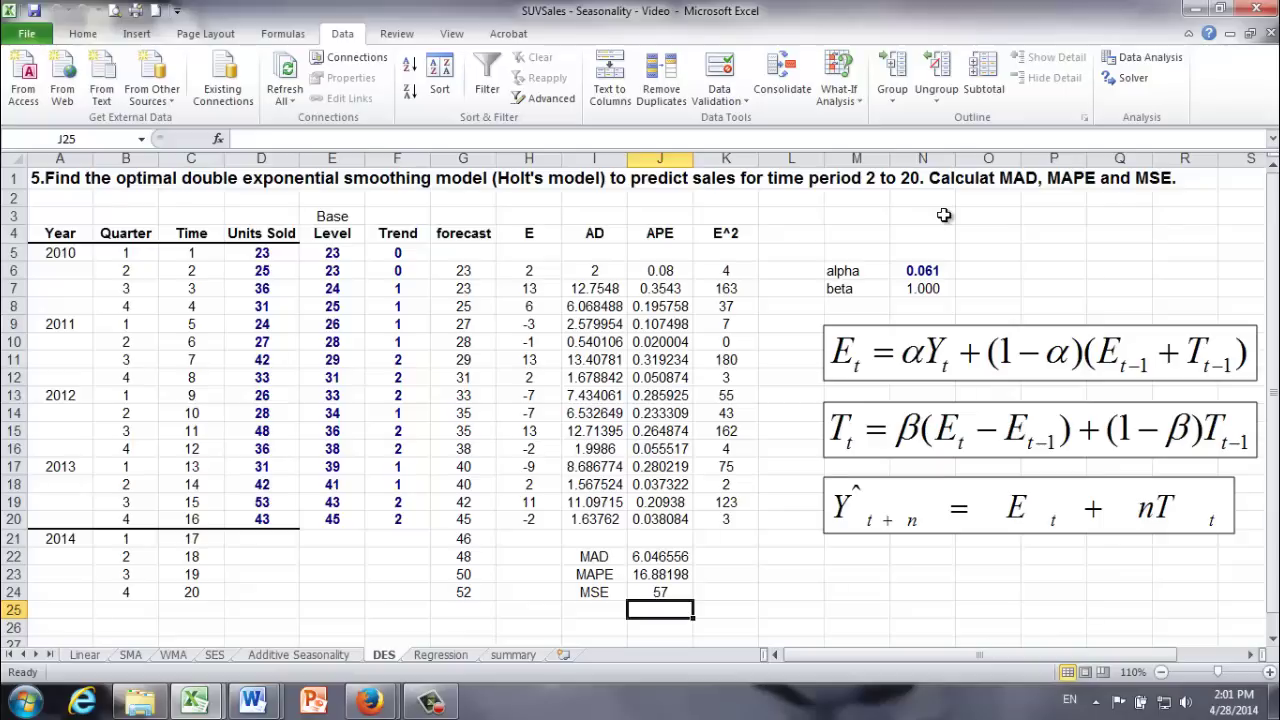
click(667, 592)
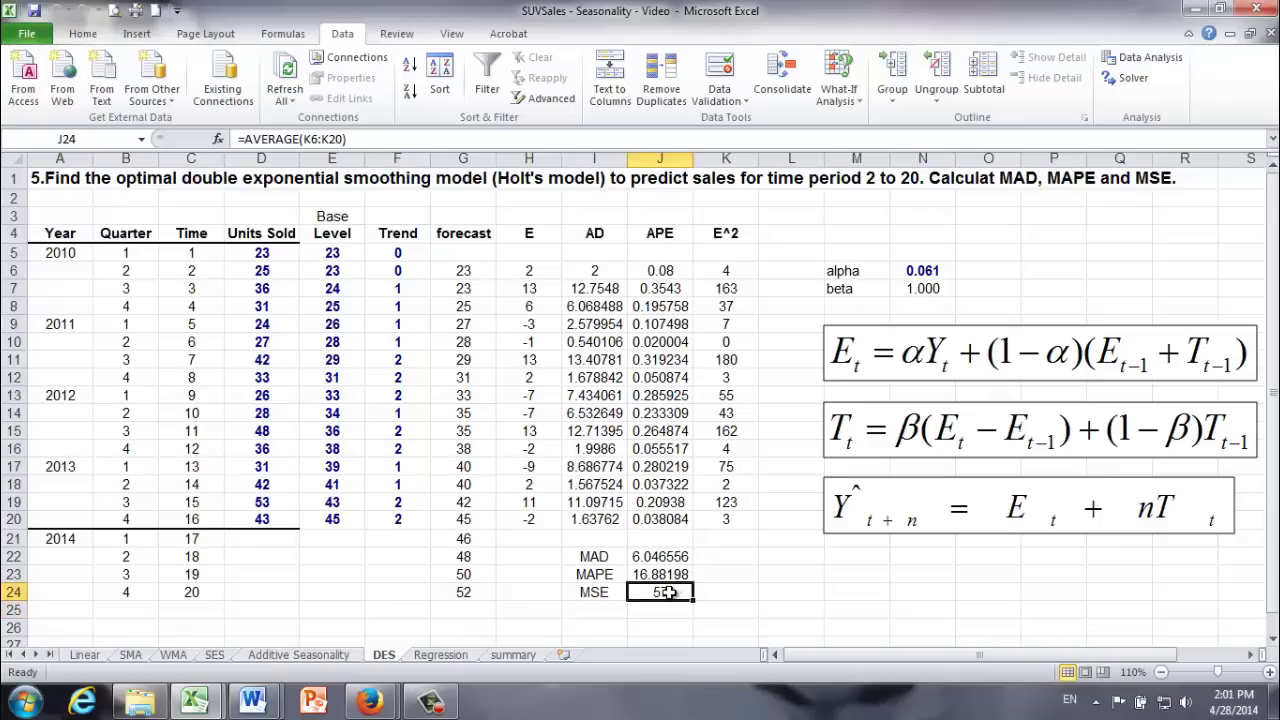